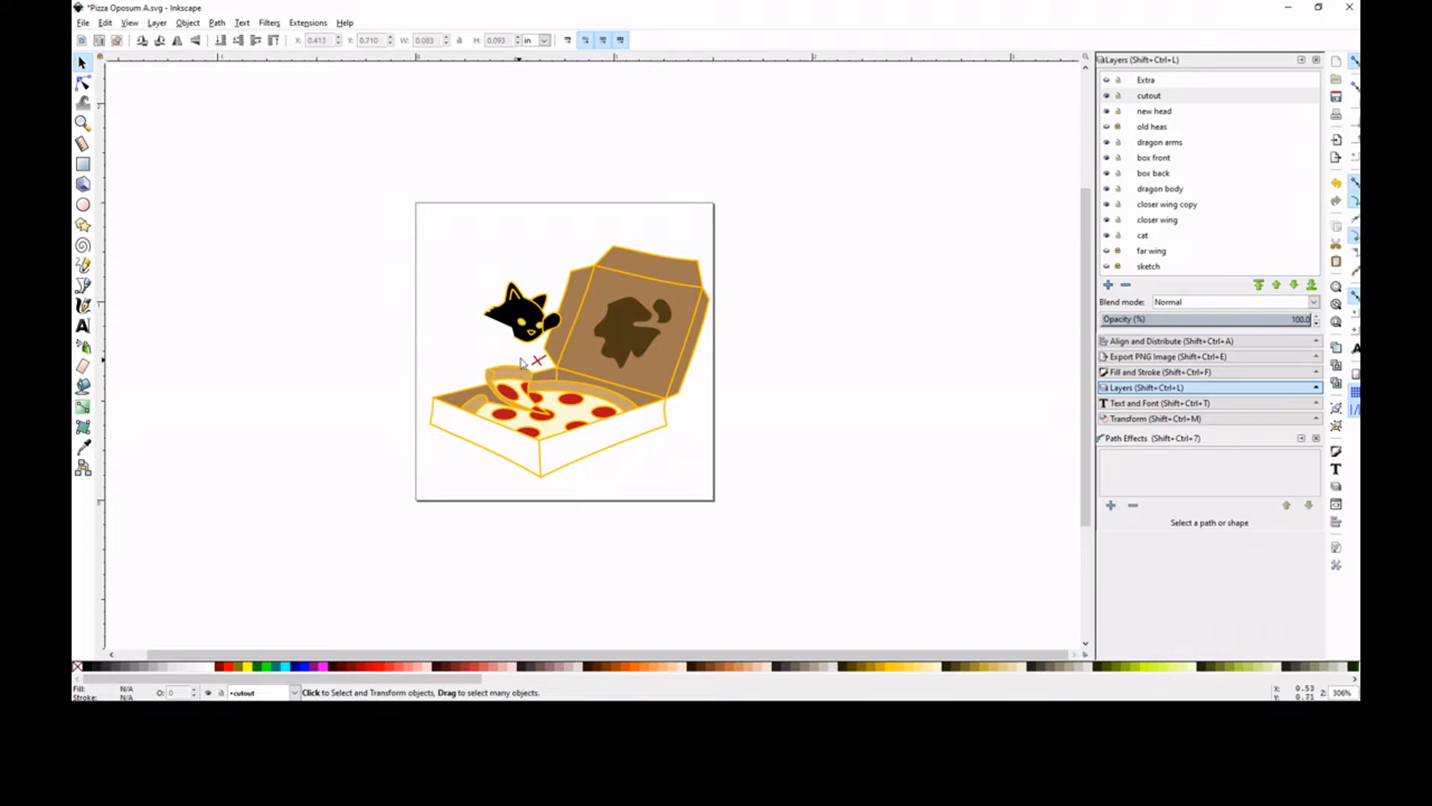
Delete the black cat head and its leftover pieces from above the pizza box
left_click(503, 328)
key("Delete")
left_click_drag(522, 282, 570, 339)
key("Delete")
left_click(540, 334)
key("Delete")
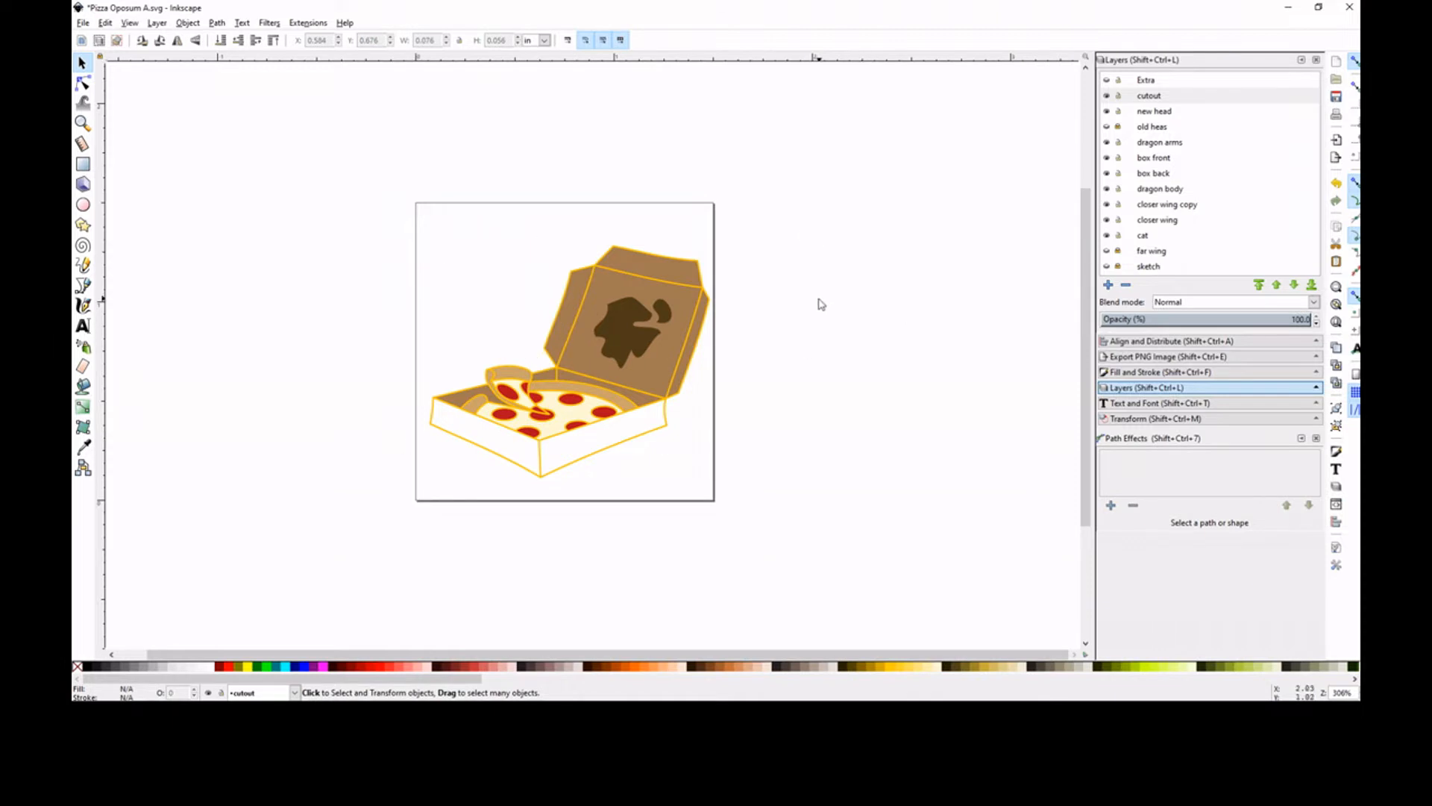
Paste the copied opossum artwork into the drawing and place it beside the page, clear of the pizza box
left_click_drag(543, 654, 514, 654)
right_click(196, 266)
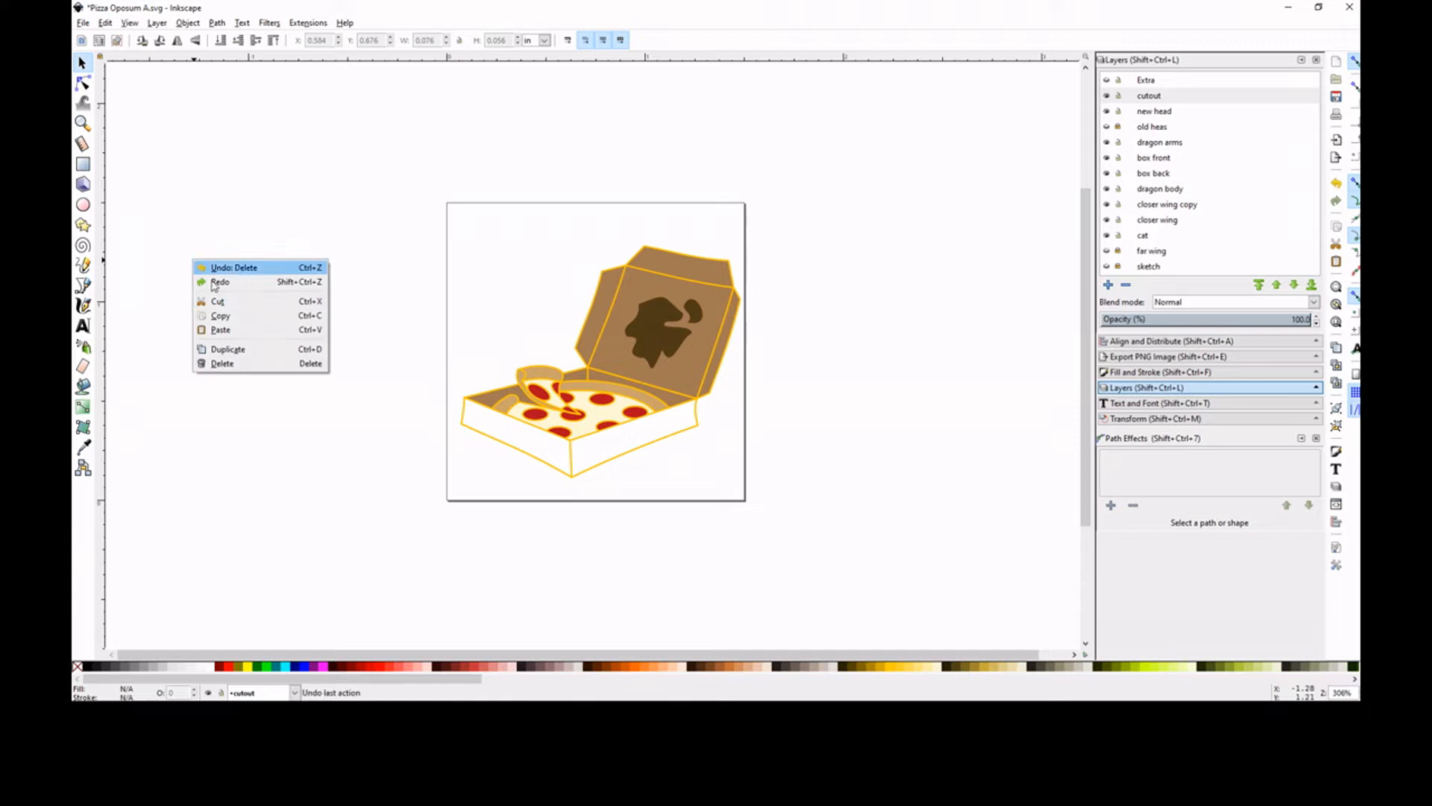
left_click(246, 314)
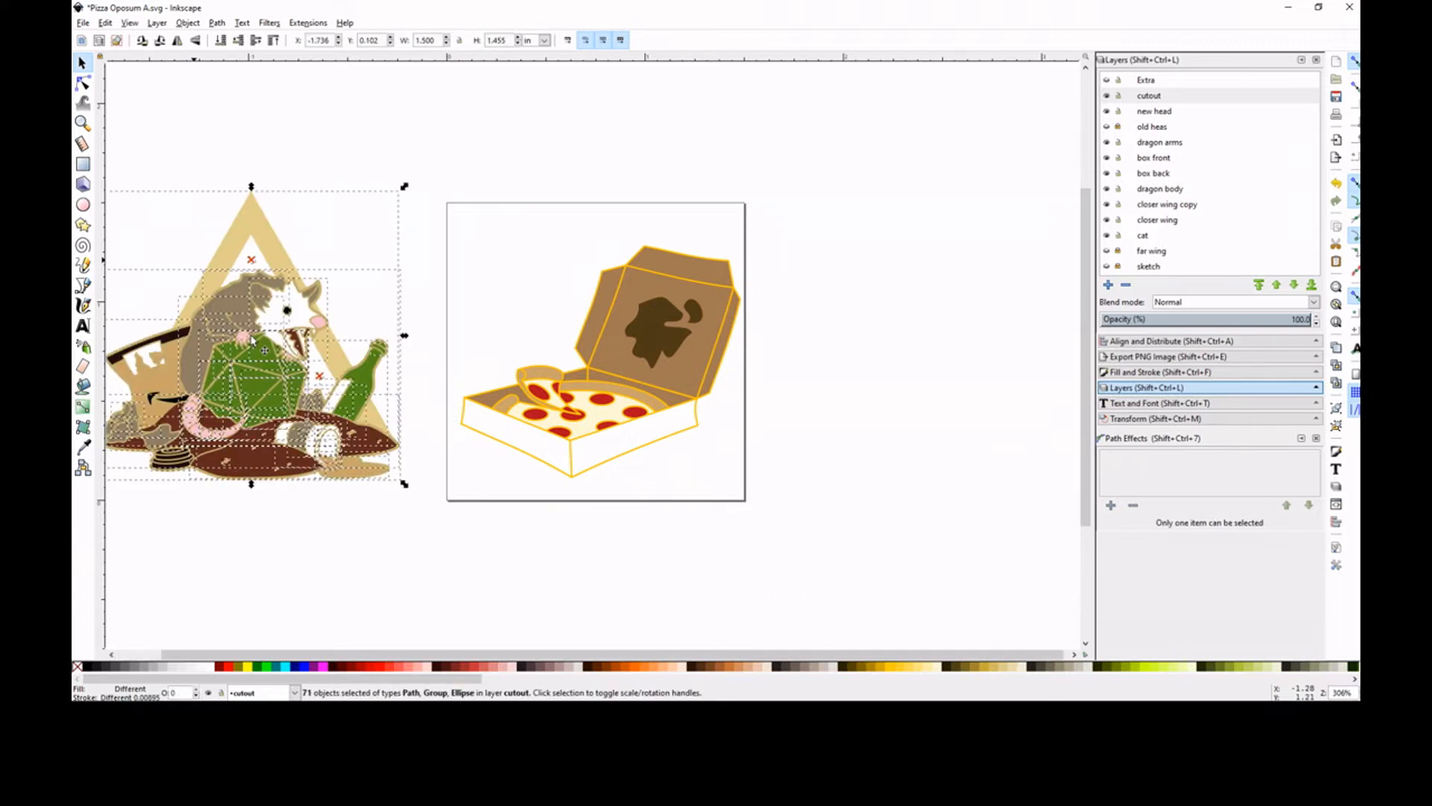
left_click_drag(257, 345, 267, 333)
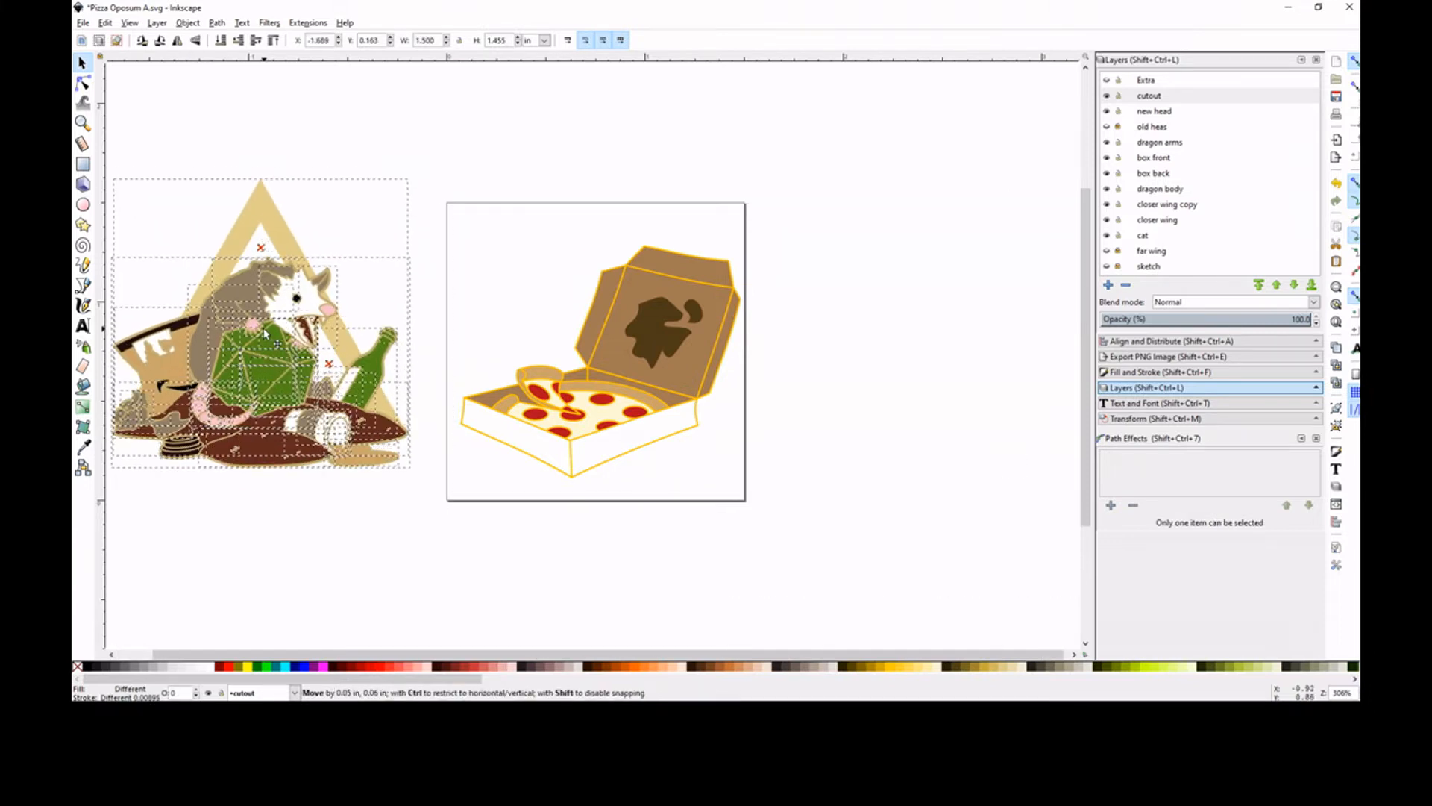
left_click_drag(489, 654, 449, 659)
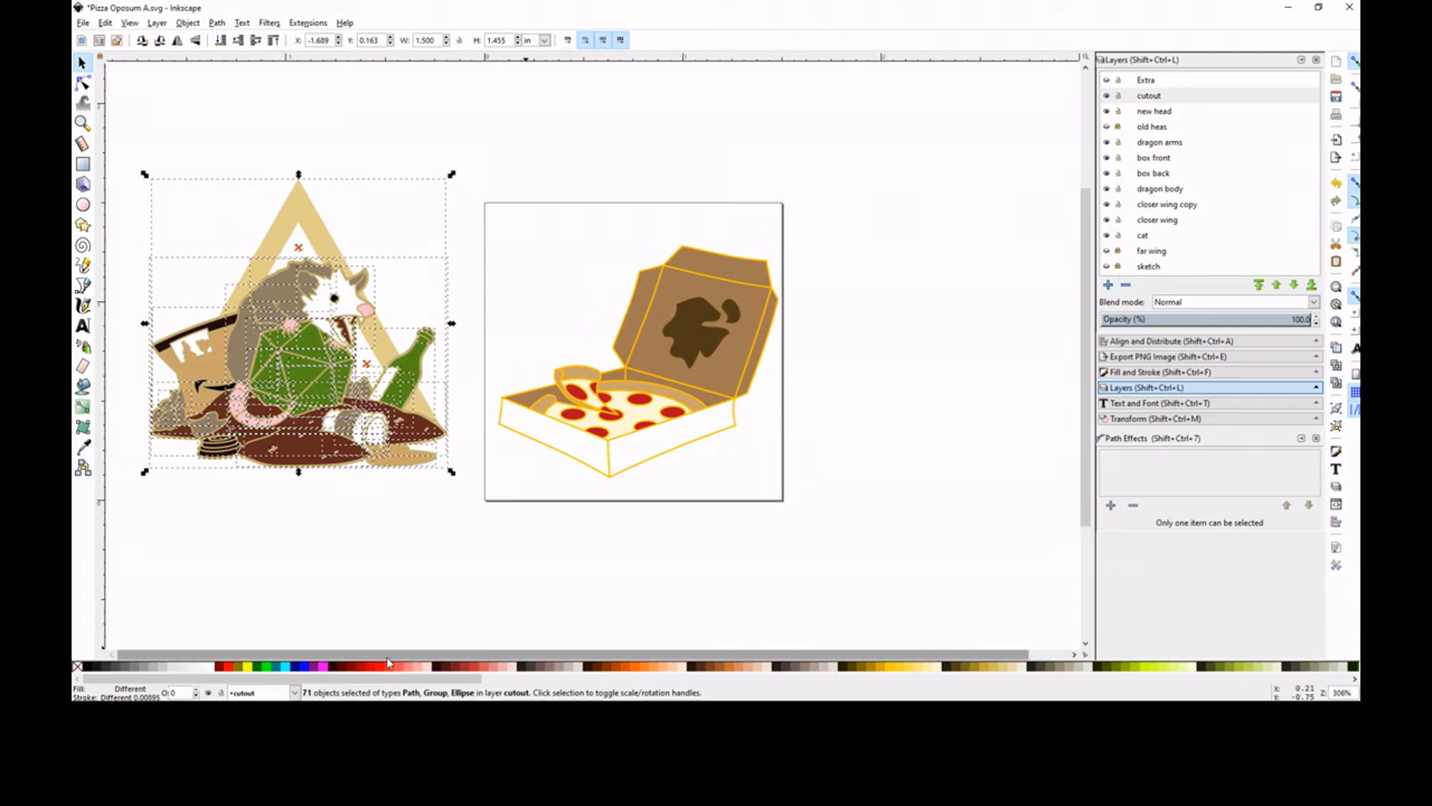
Move the opossum and green die out of the pasted scene, and delete the remaining triangle, bag, bottle and trash artwork
left_click(323, 560)
left_click_drag(386, 241, 217, 435)
left_click_drag(297, 326, 921, 254)
left_click(731, 189)
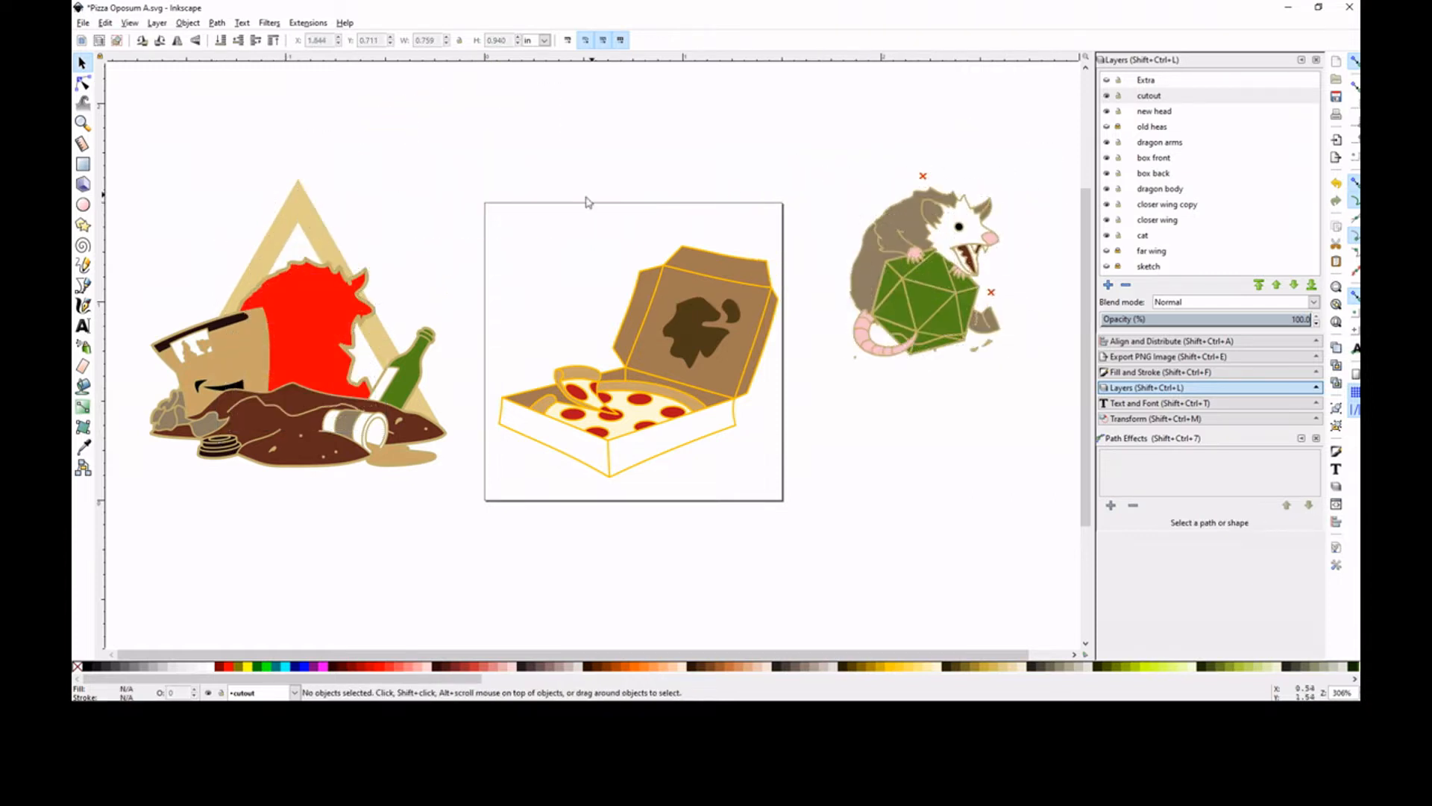
left_click_drag(485, 147, 113, 520)
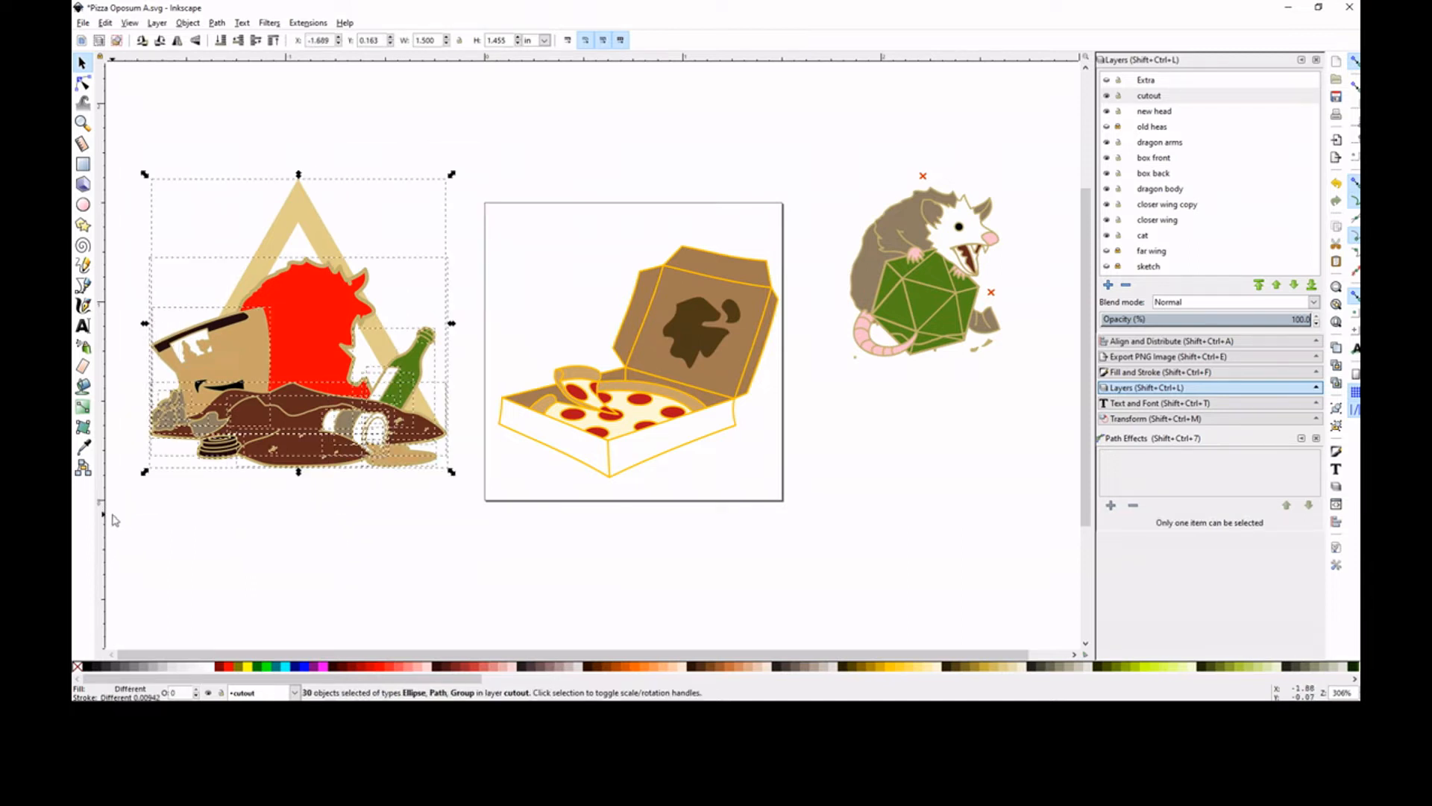
key("Delete")
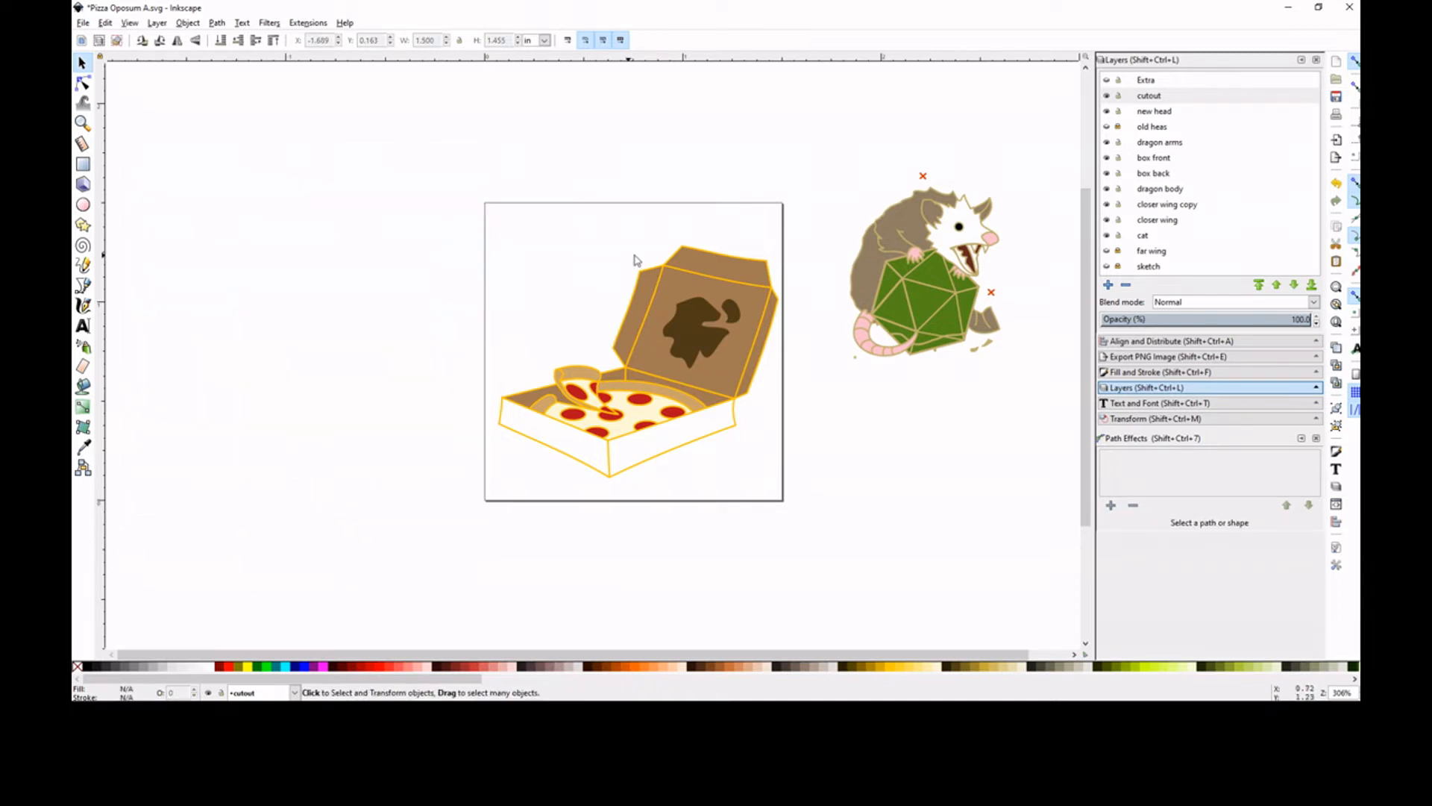
Move the opossum with the die across the page to the empty area on its other side
left_click_drag(832, 147, 1056, 399)
left_click_drag(937, 295, 315, 301)
key("Escape")
Delete the stray red marks, grey fragments, small ellipse and loose lines around the opossum
left_click_drag(278, 158, 338, 200)
key("Escape")
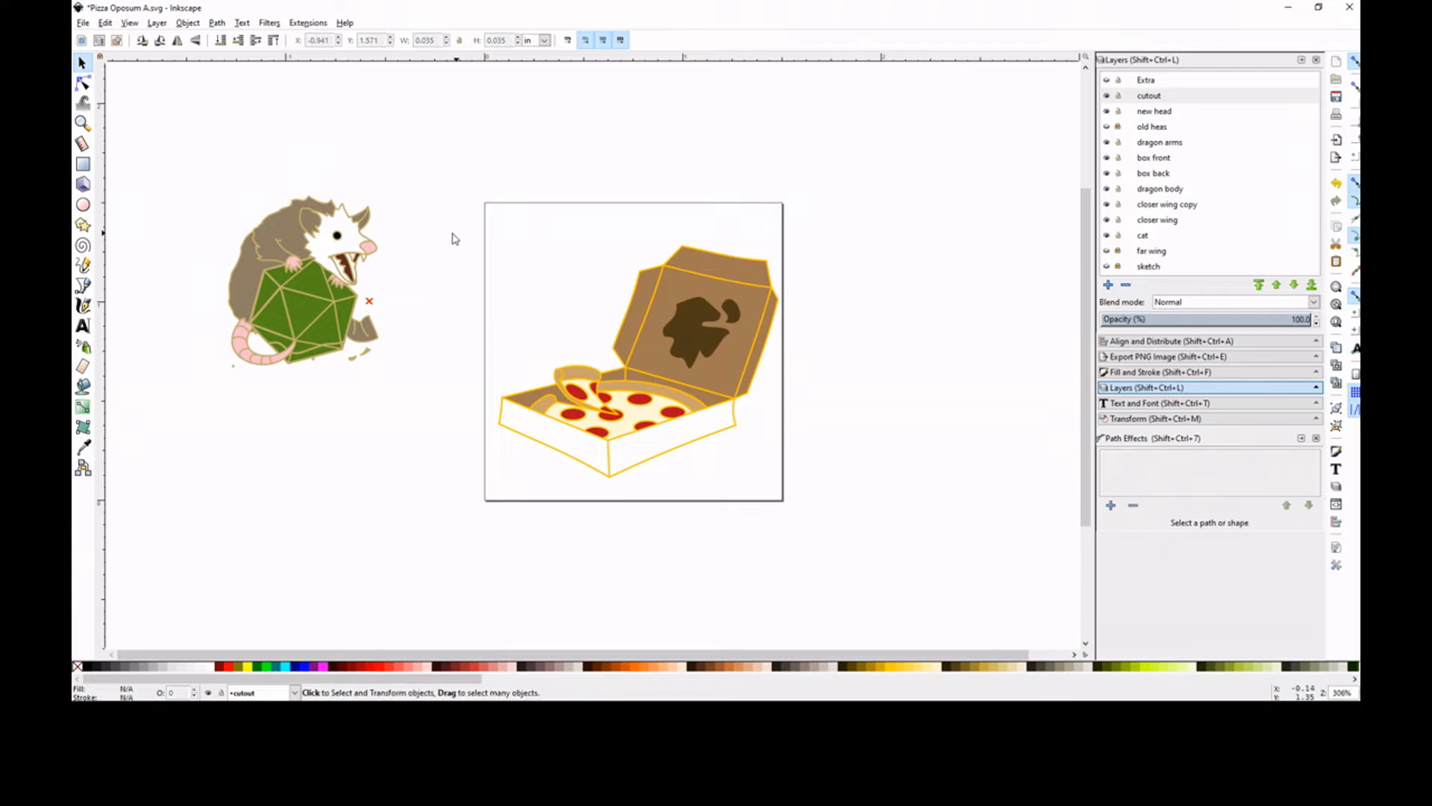
left_click(376, 335)
key("Delete")
left_click(358, 360)
key("Delete")
key("Delete")
left_click_drag(333, 388, 230, 361)
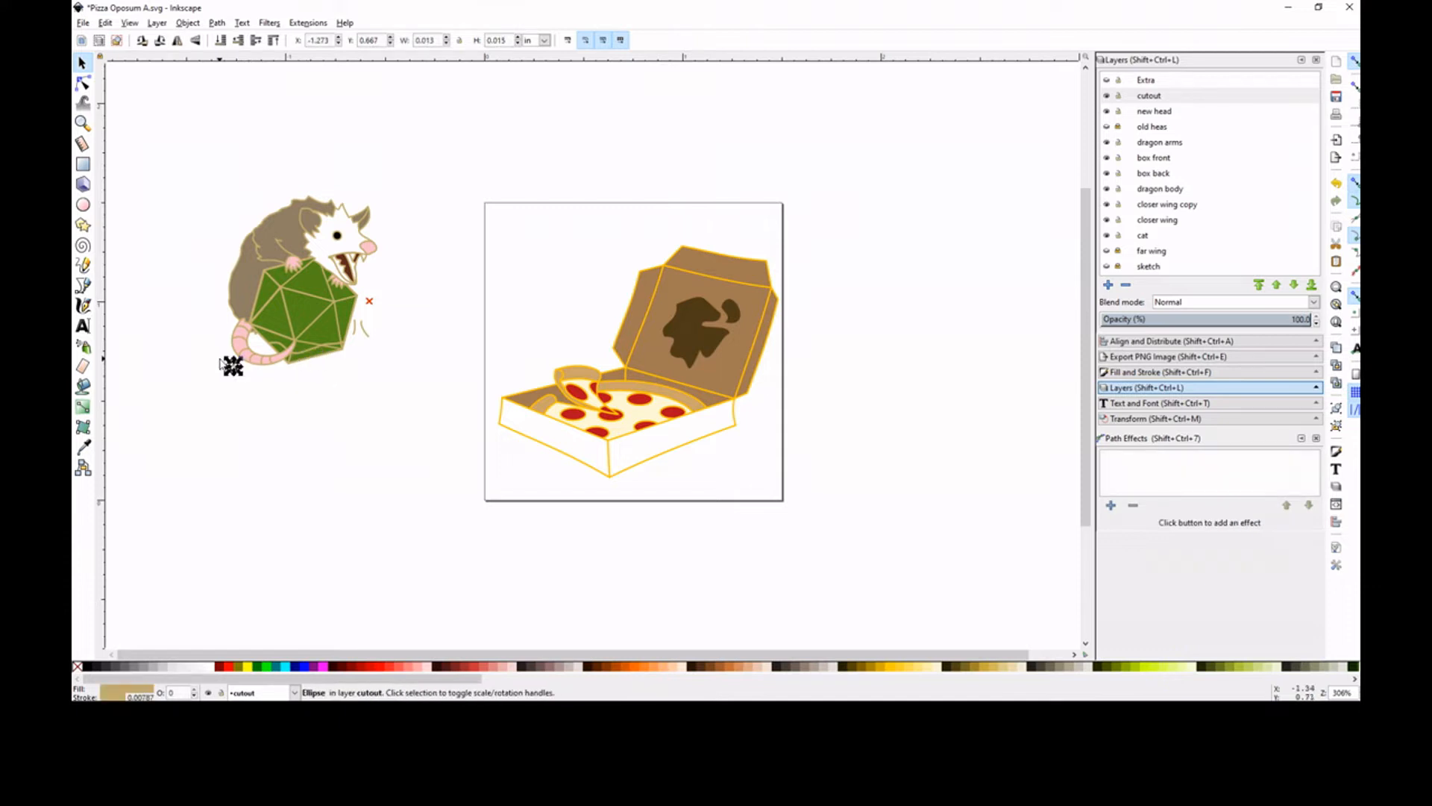
left_click_drag(382, 359, 349, 280)
key("Delete")
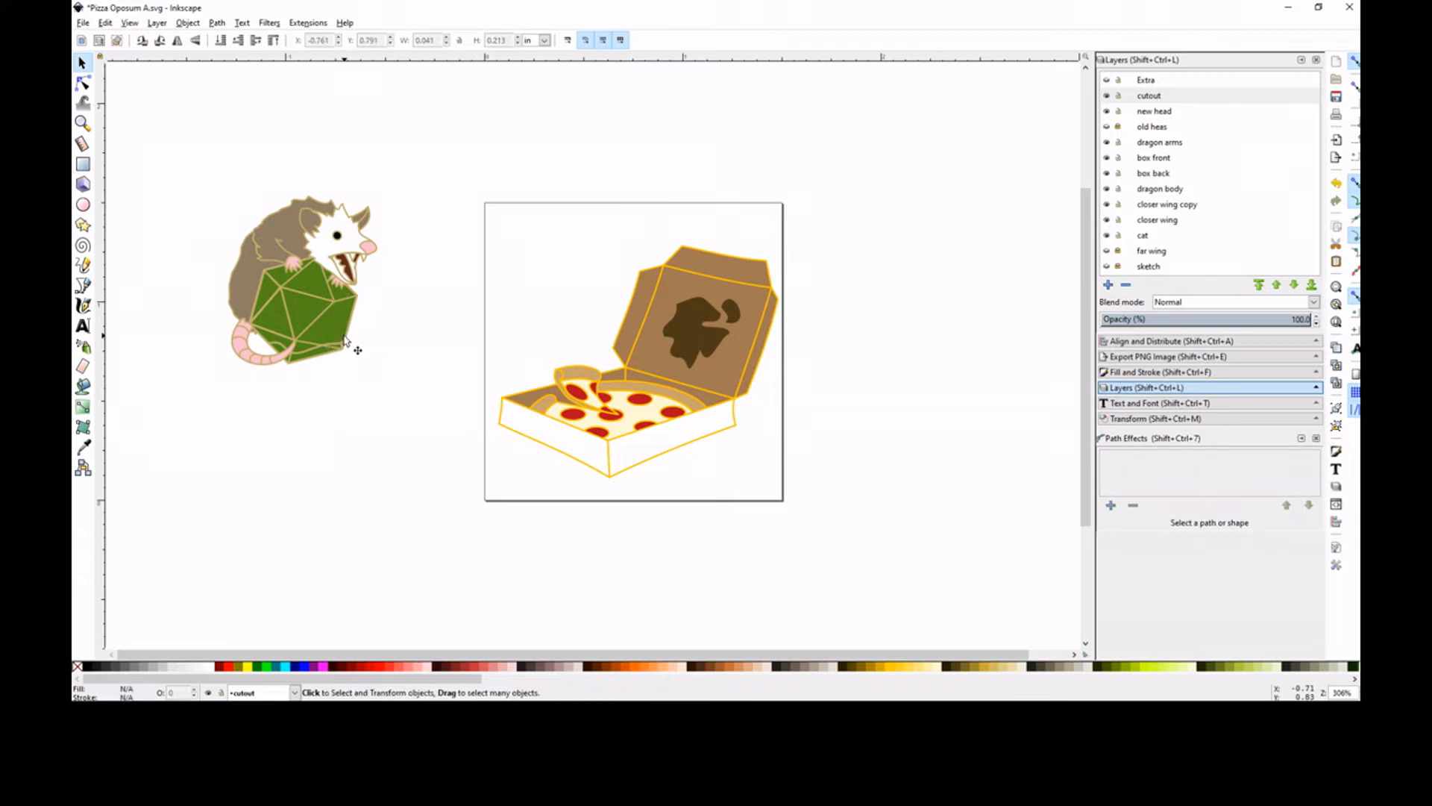
Delete all the green die facets and outlines, leaving only the opossum's body, head, paws and tail
left_click(332, 351)
key("Delete")
left_click(316, 345)
key("Delete")
left_click(271, 335)
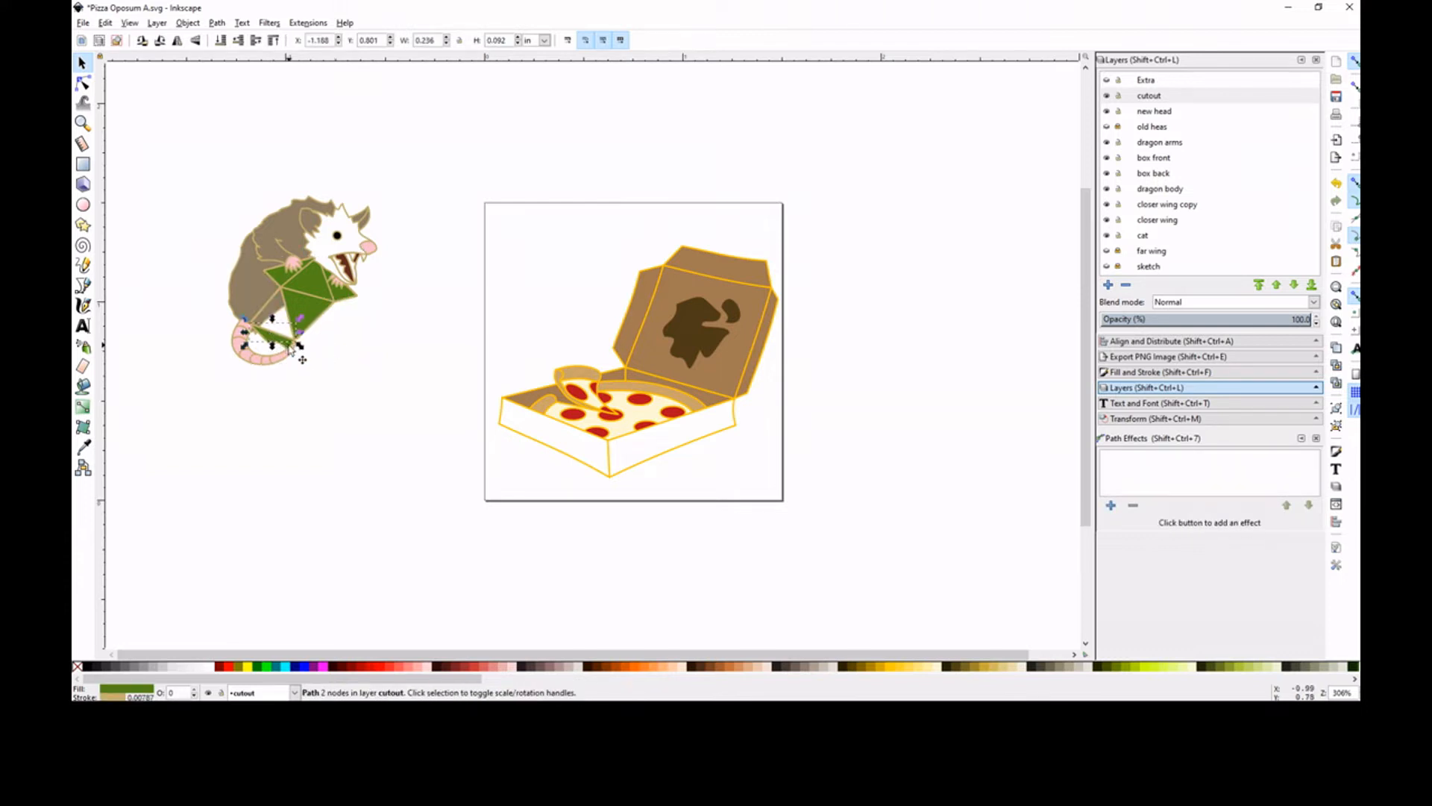
key("Delete")
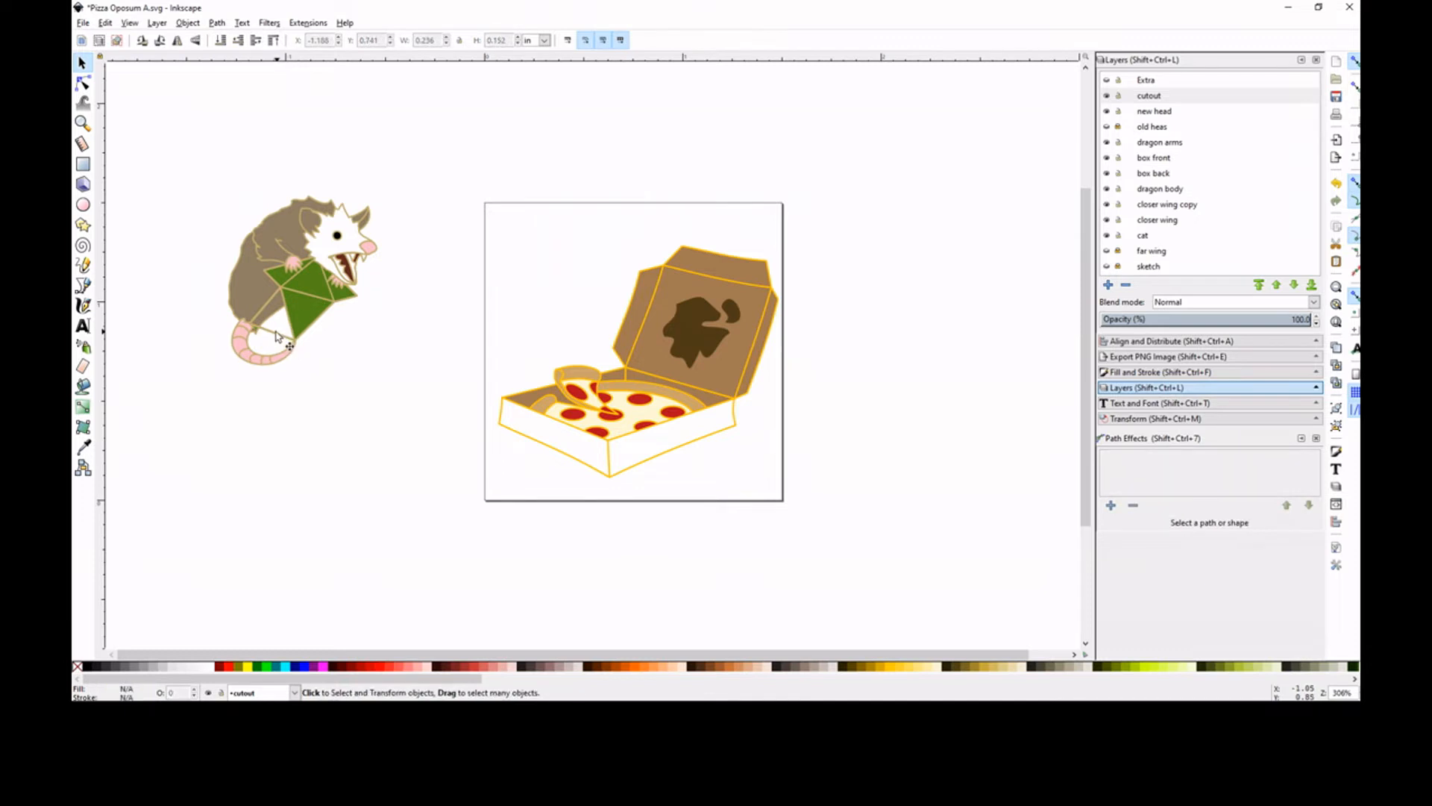
left_click(263, 306)
key("Delete")
left_click(277, 304)
key("Delete")
left_click(290, 304)
key("Delete")
left_click(305, 287)
key("Delete")
left_click(304, 288)
key("Delete")
left_click(305, 291)
key("Delete")
left_click(342, 299)
key("Delete")
left_click(350, 300)
key("Delete")
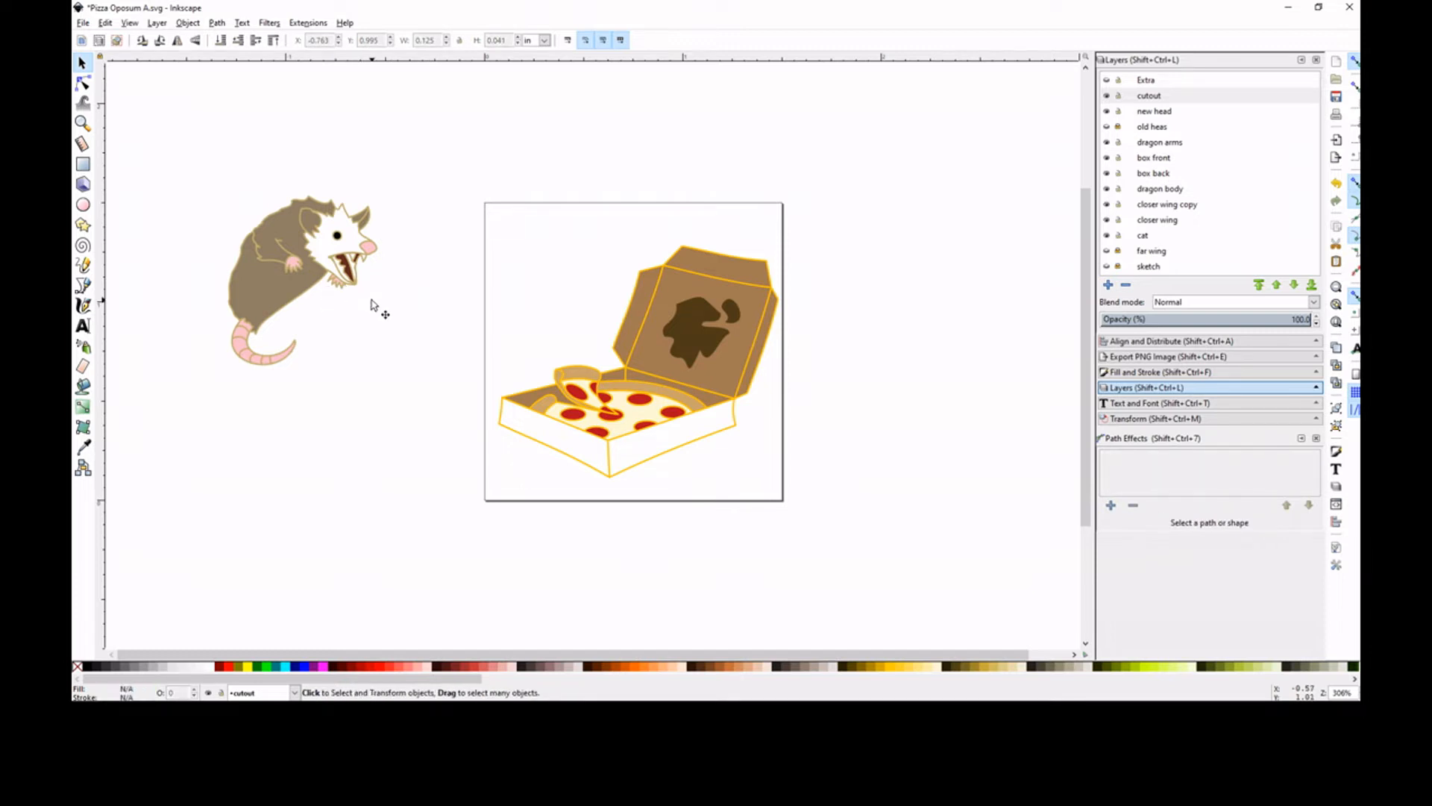
left_click(267, 250)
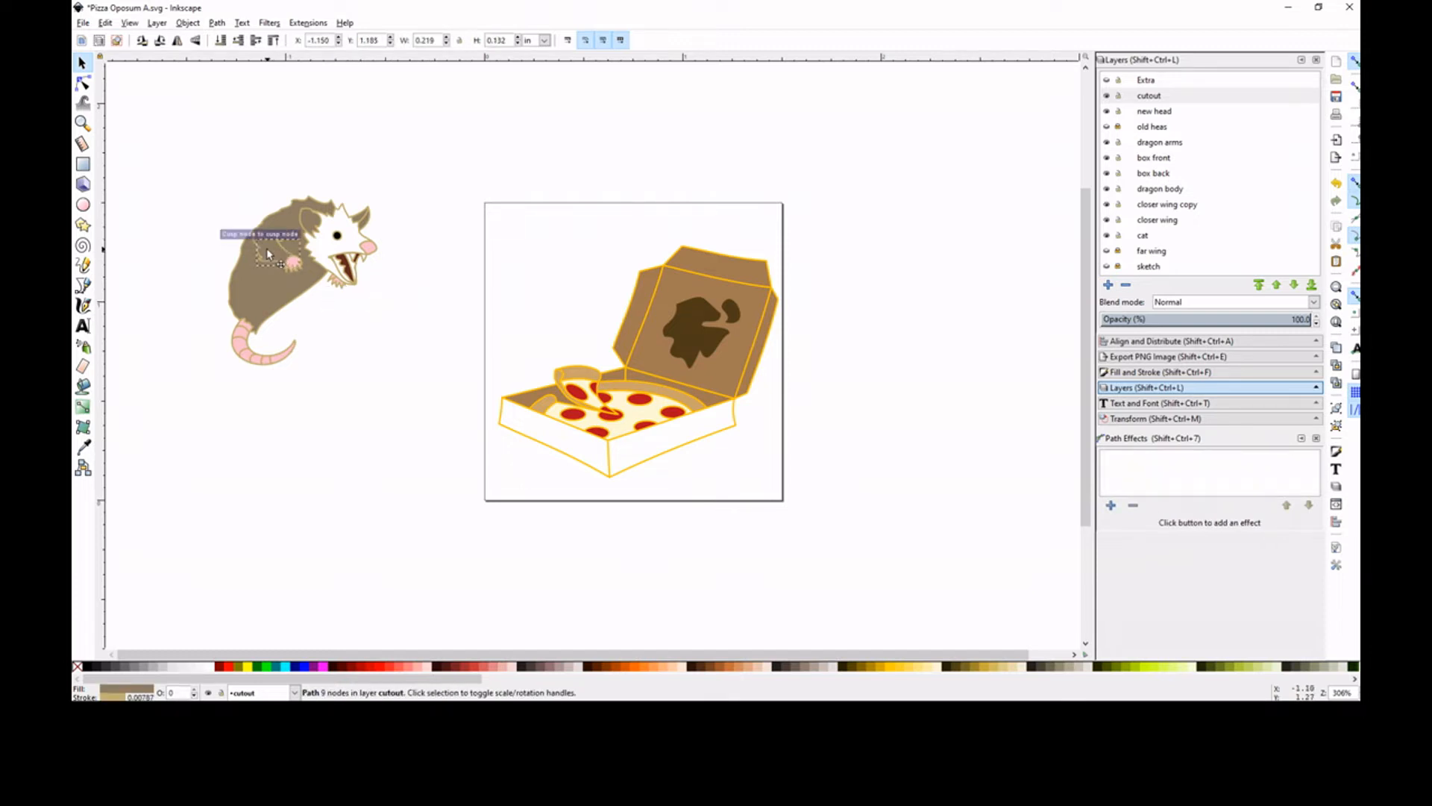
left_click(403, 185)
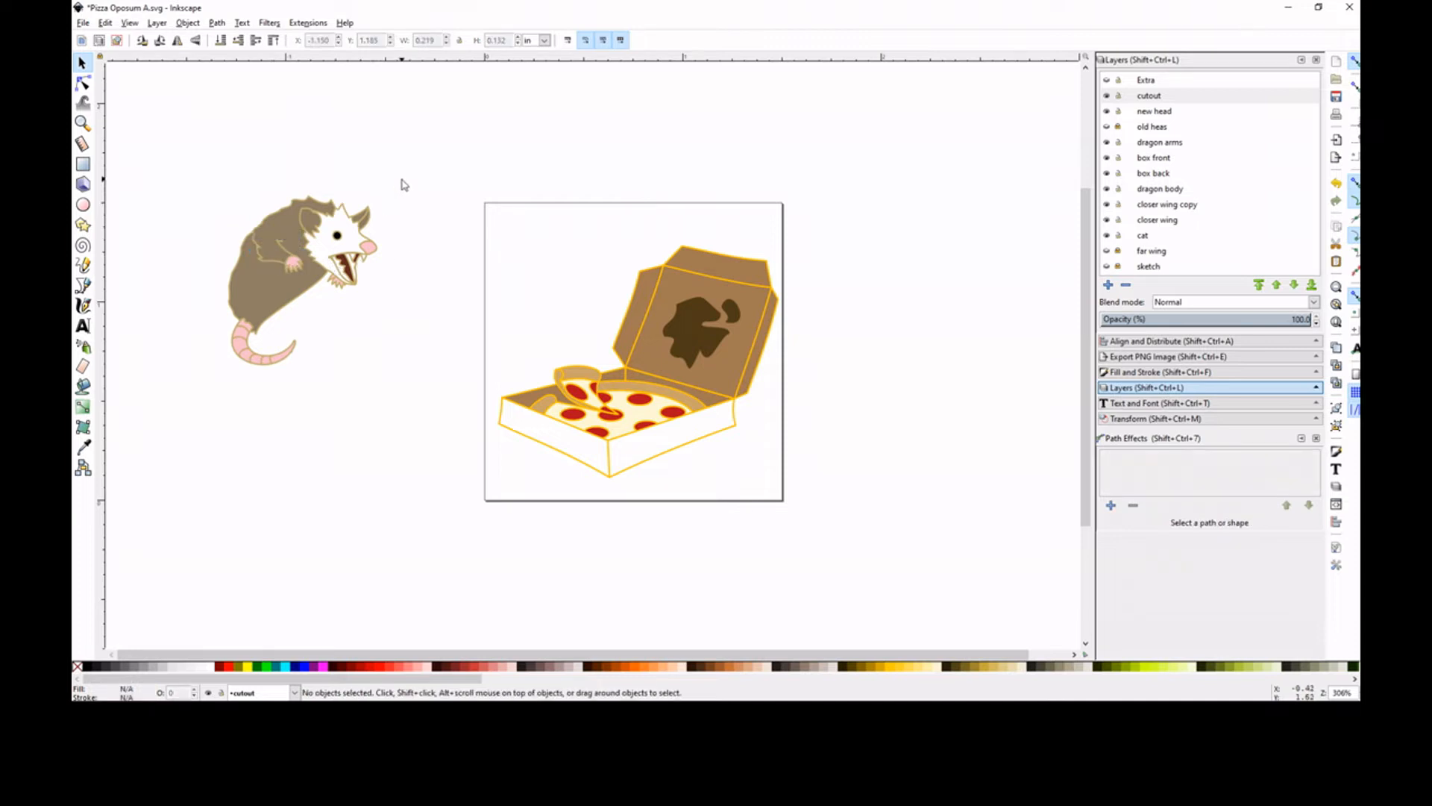
left_click(268, 221)
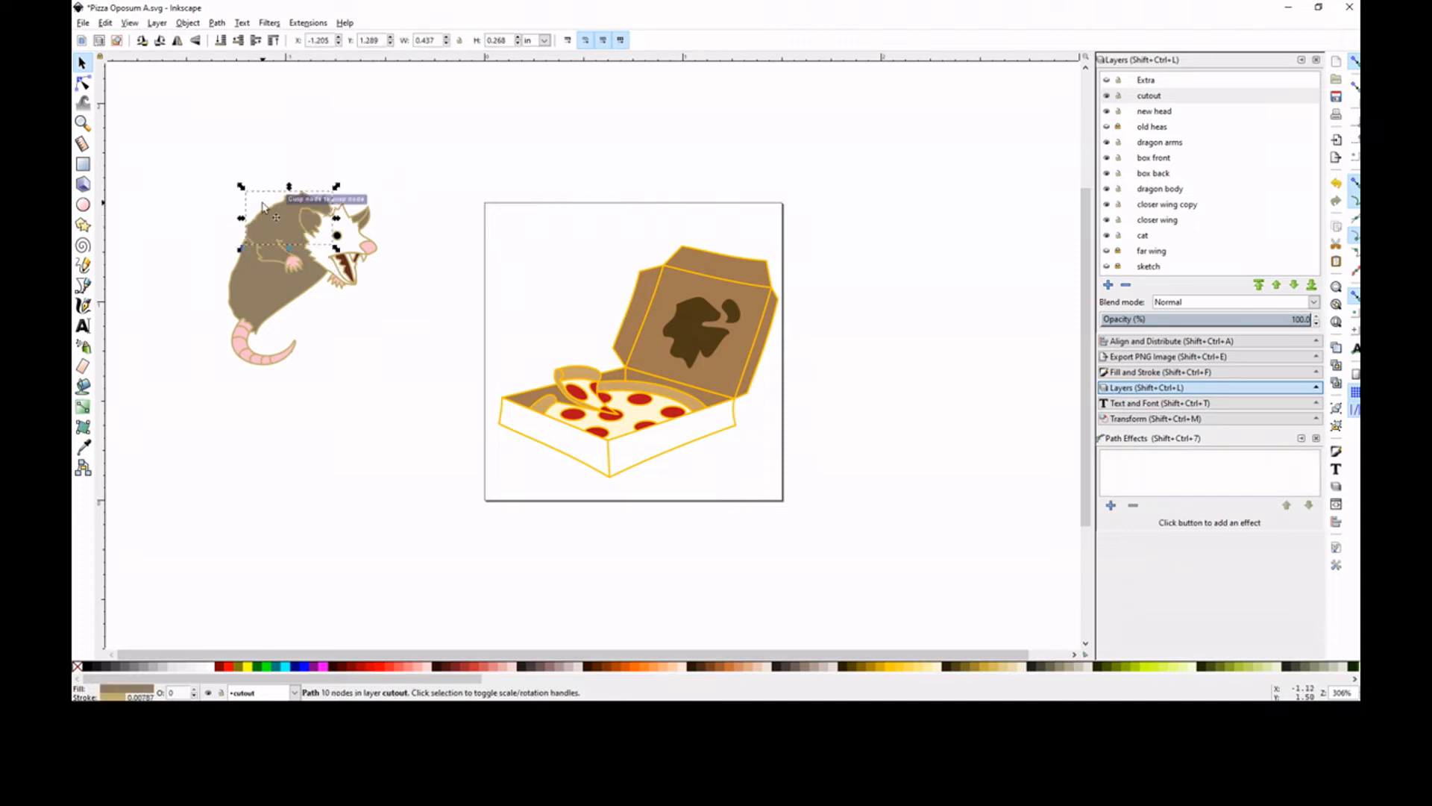
left_click(435, 177)
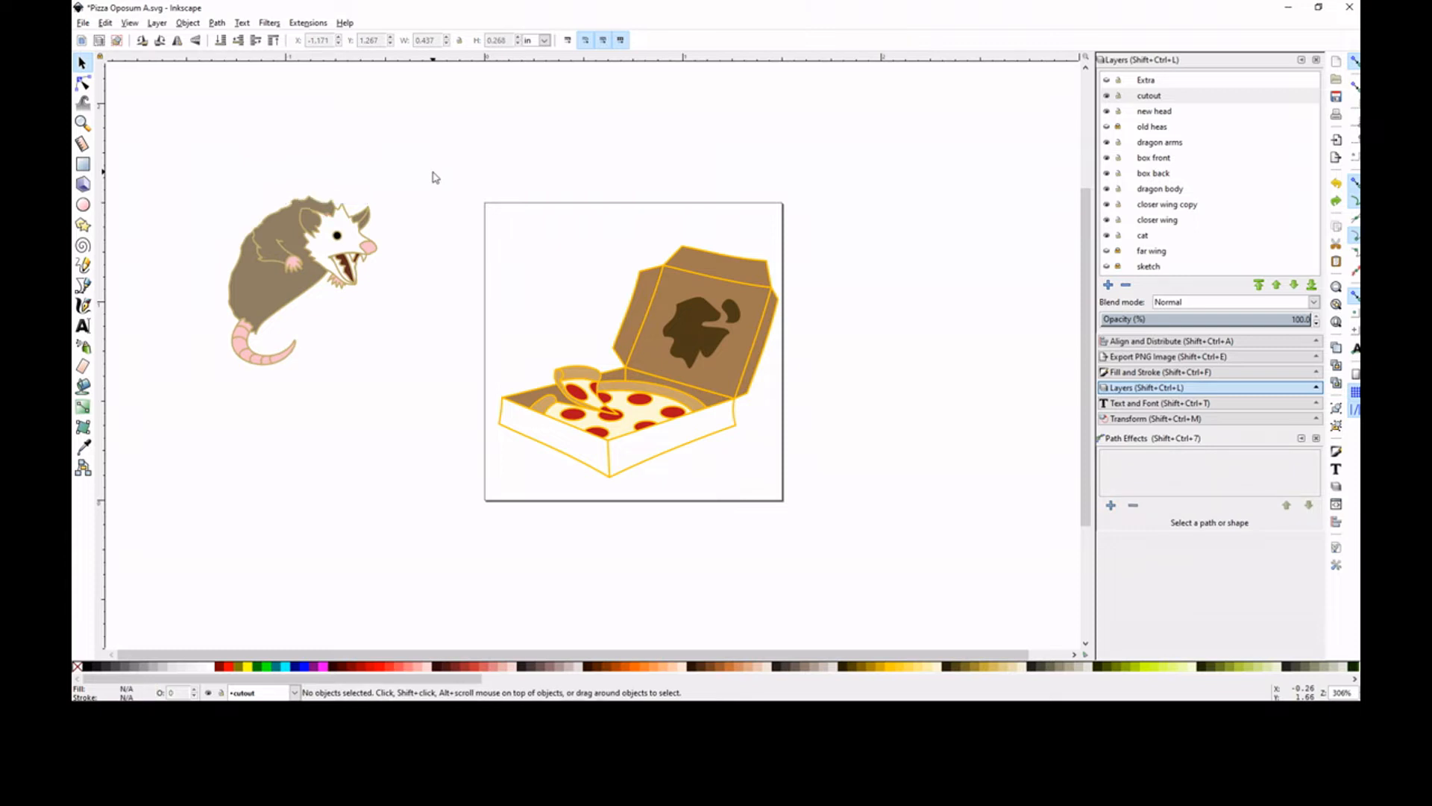
mouse_move(418, 183)
left_mouse_down()
mouse_move(406, 211)
mouse_move(409, 192)
left_mouse_up()
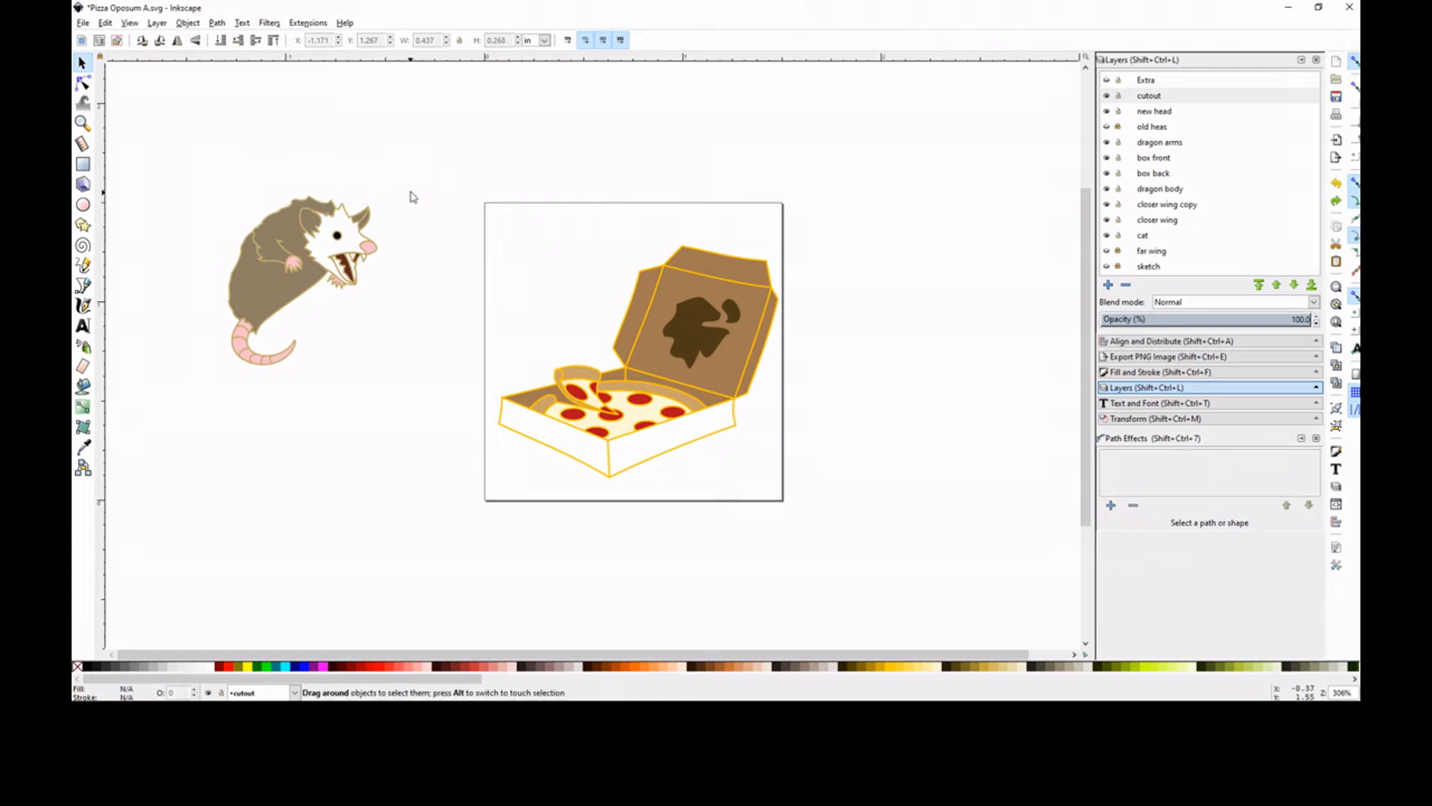
Separate the opossum's far paw and head from the body, and group the head pieces
left_click_drag(339, 299, 481, 169)
left_click_drag(420, 183, 291, 307)
left_click_drag(333, 248, 399, 249)
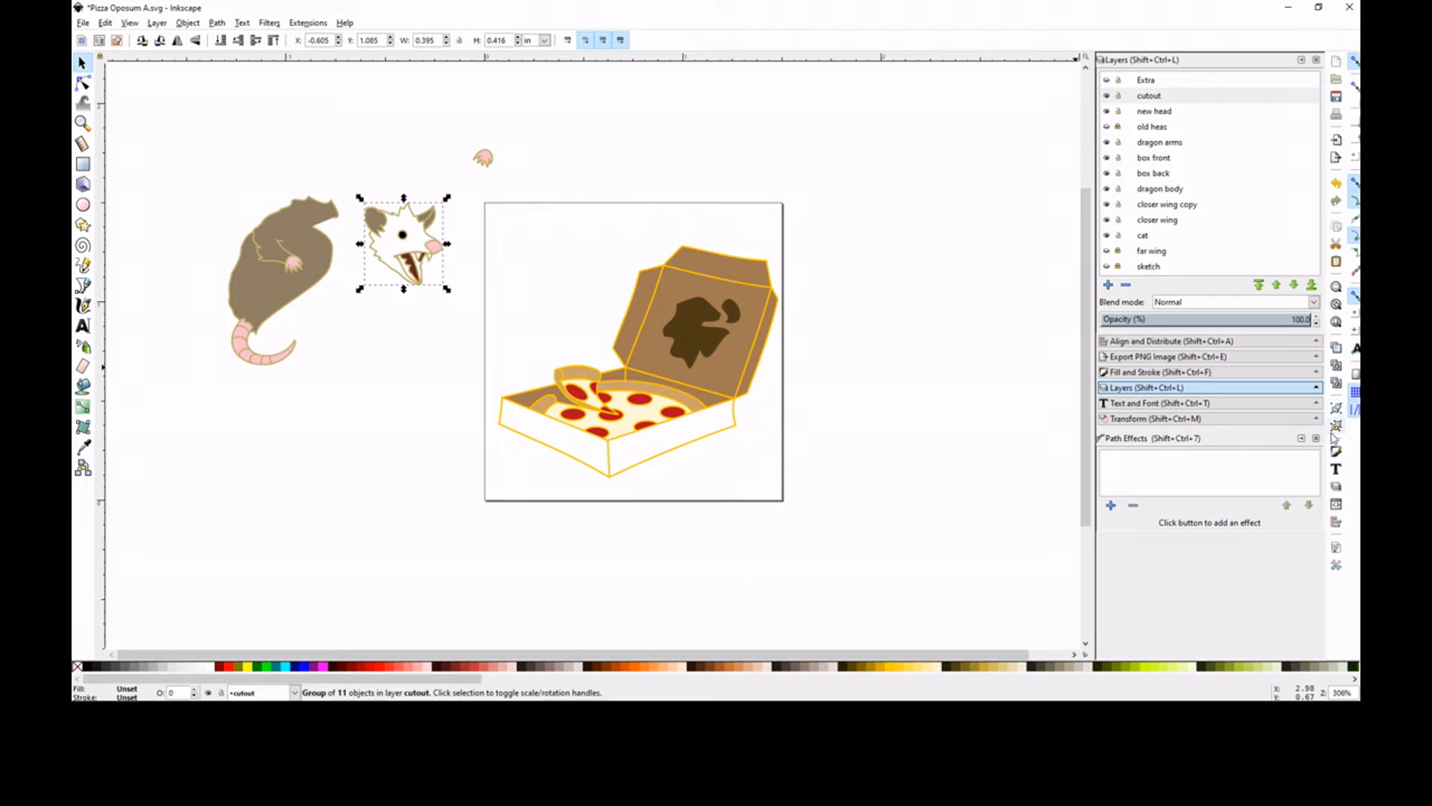
left_click(1336, 409)
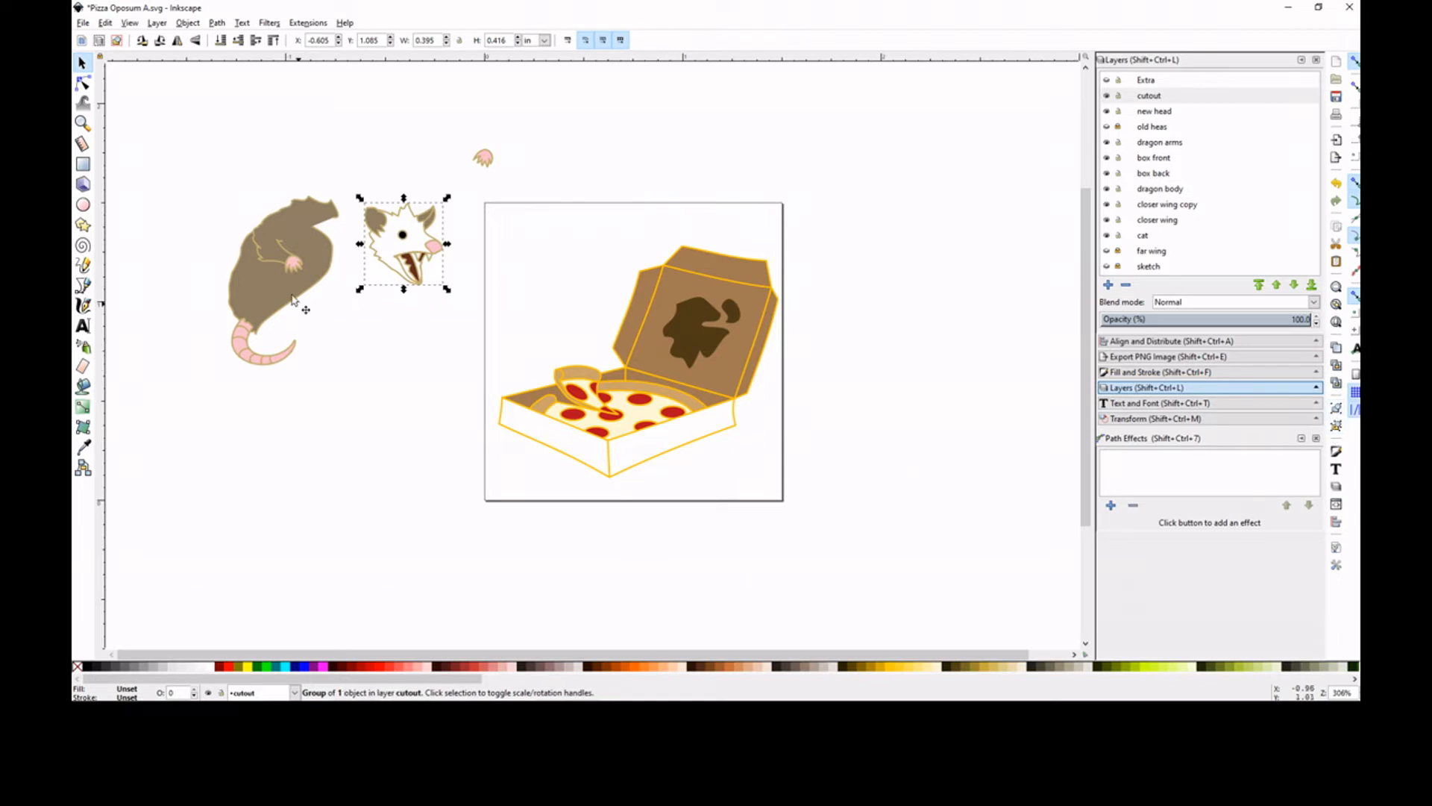
left_click_drag(409, 252, 416, 206)
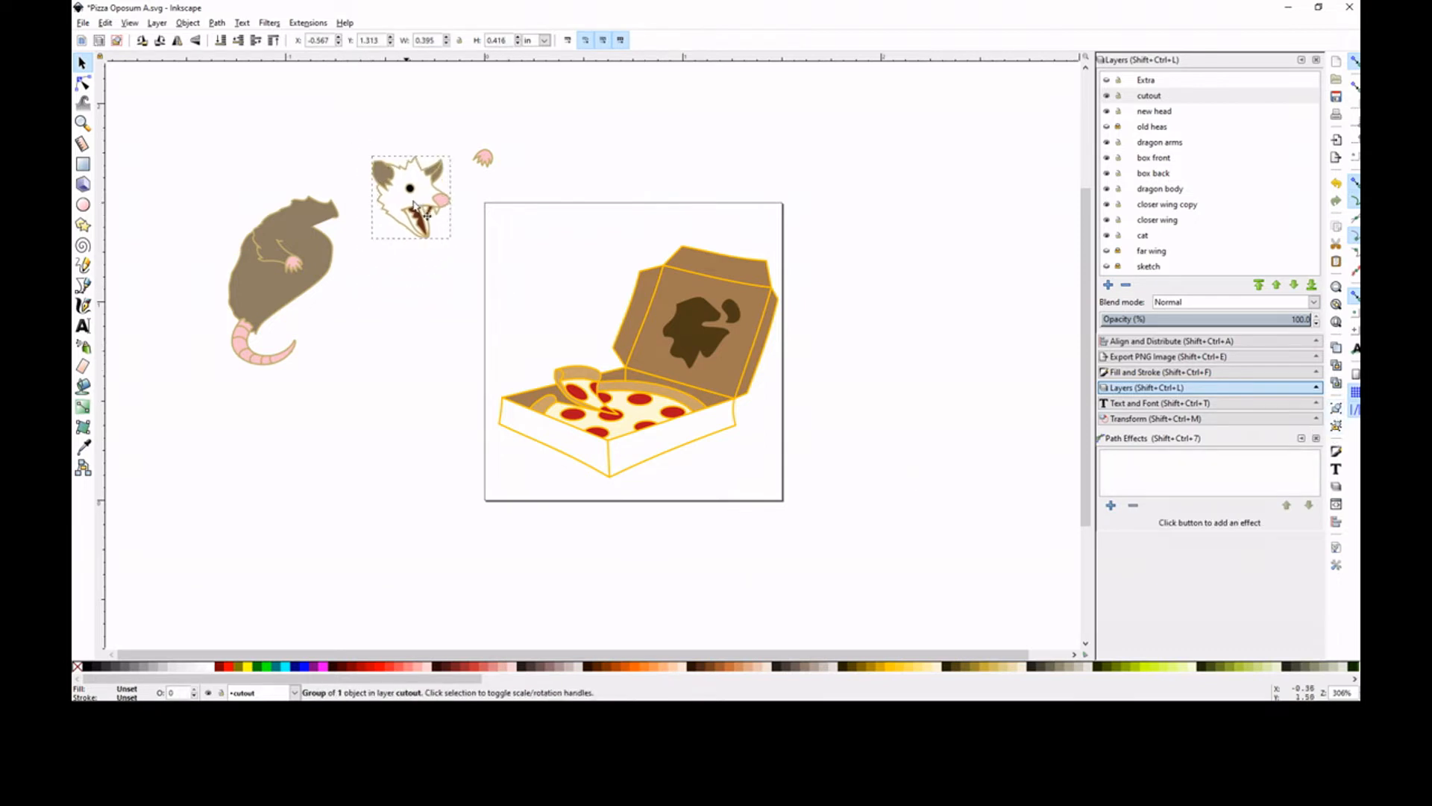
Try to move the opossum's shoulder, arm and near paw onto the page beside the pizza box
left_click(321, 216)
left_click(290, 257, "shift")
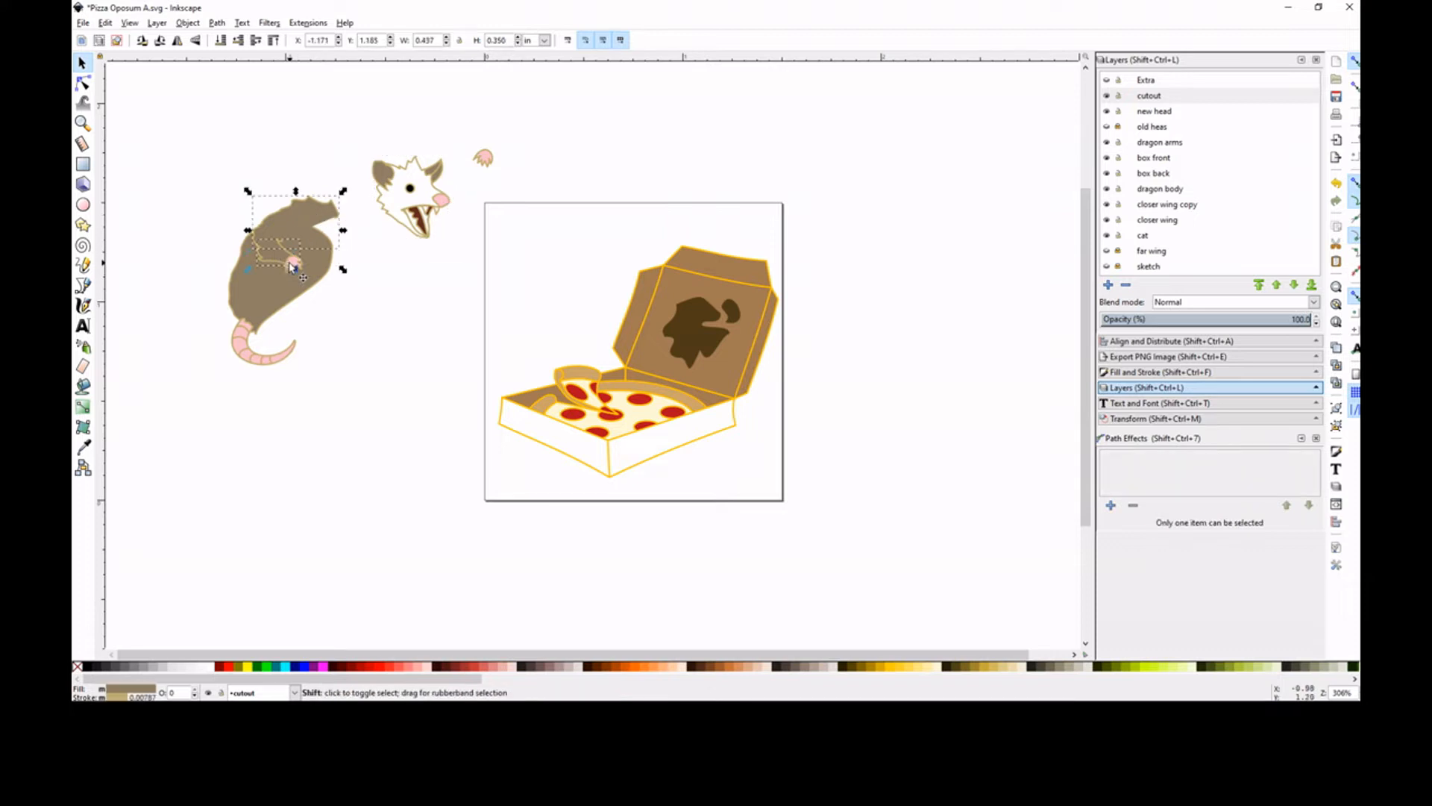
left_click_drag(292, 234, 527, 337)
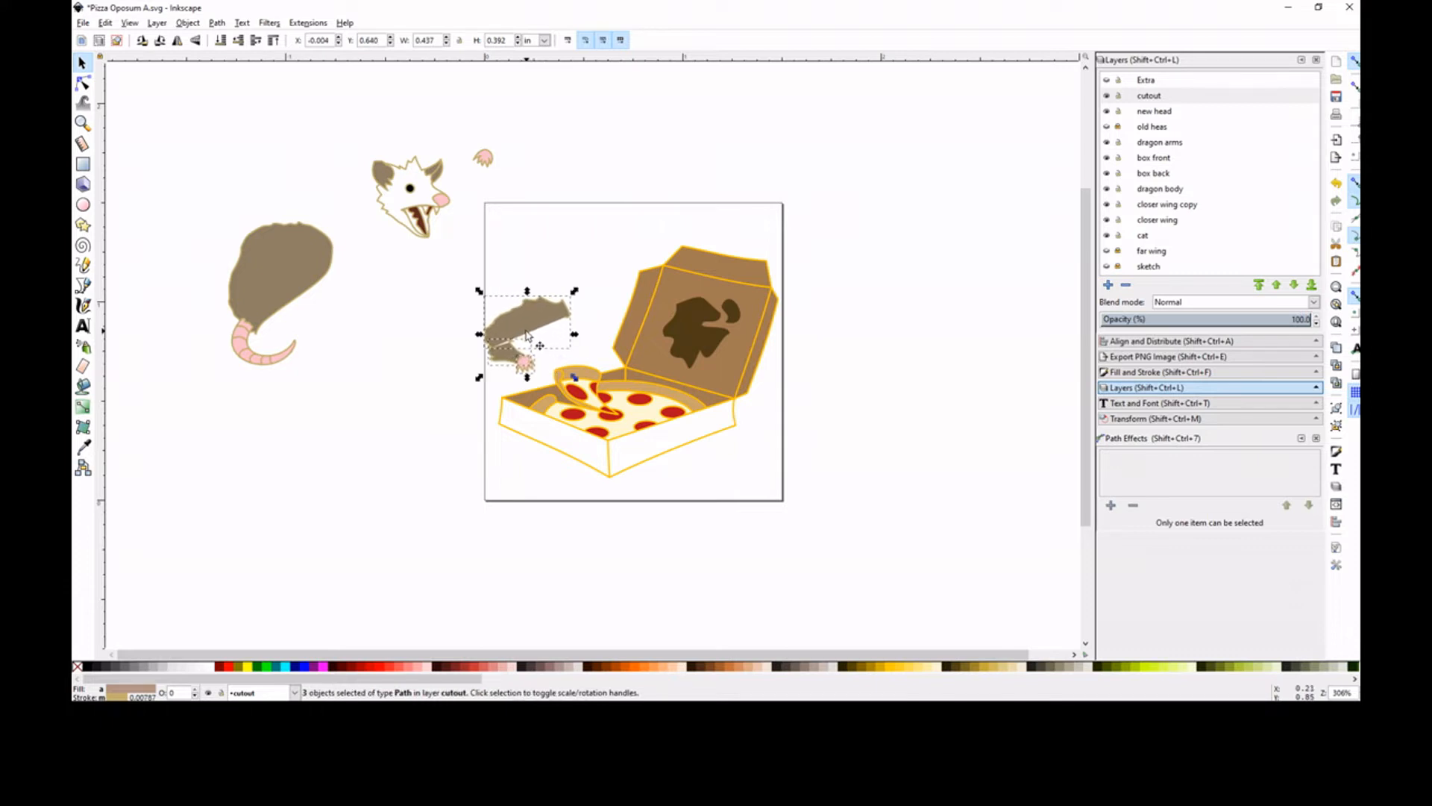
key("ctrl+z")
key("ctrl+z")
left_click(208, 209)
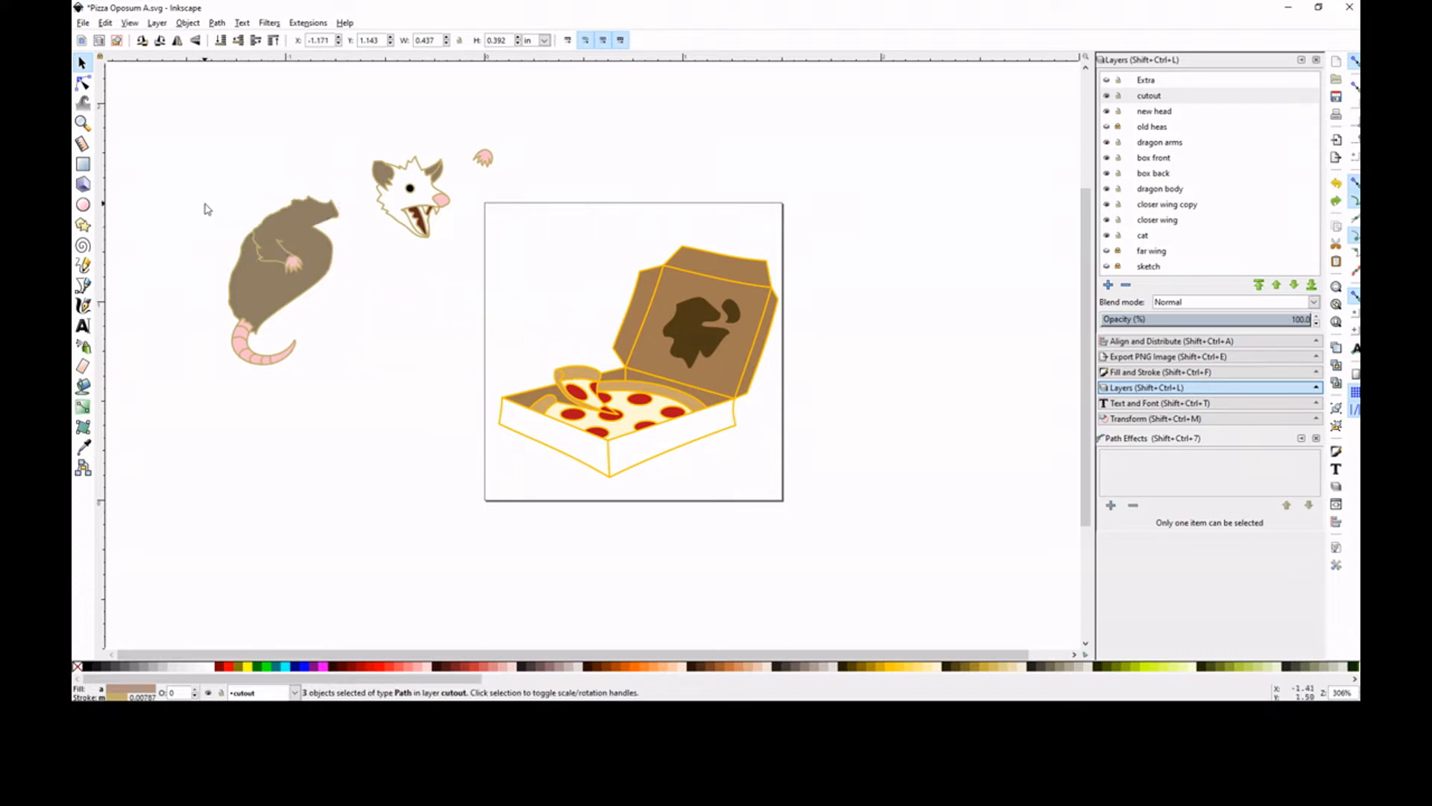
Move the opossum's body, arm and tail together to just outside the page, below the separated head
left_click(260, 291)
left_click_drag(260, 291, 253, 285)
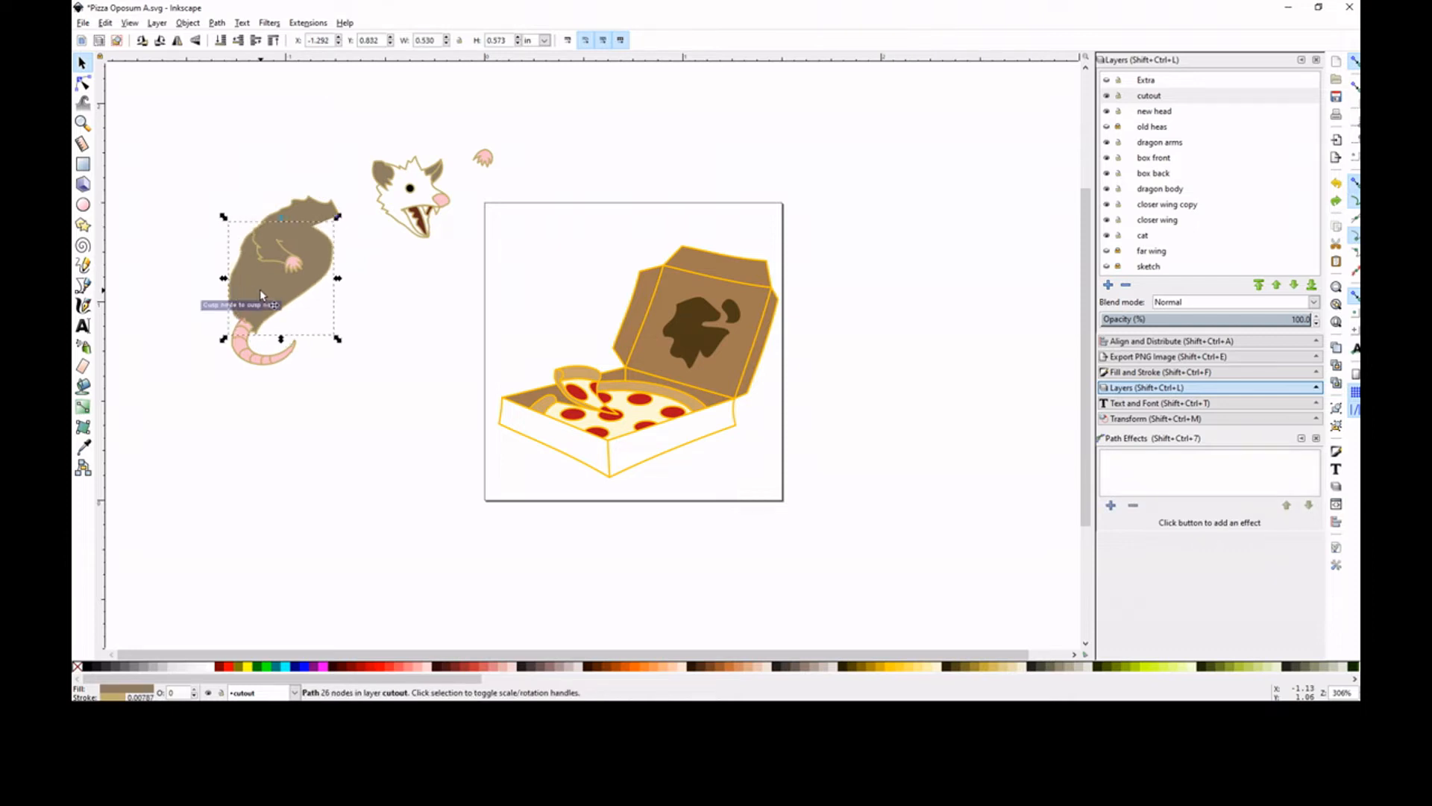
left_click_drag(172, 168, 373, 386)
left_click_drag(292, 249, 449, 328)
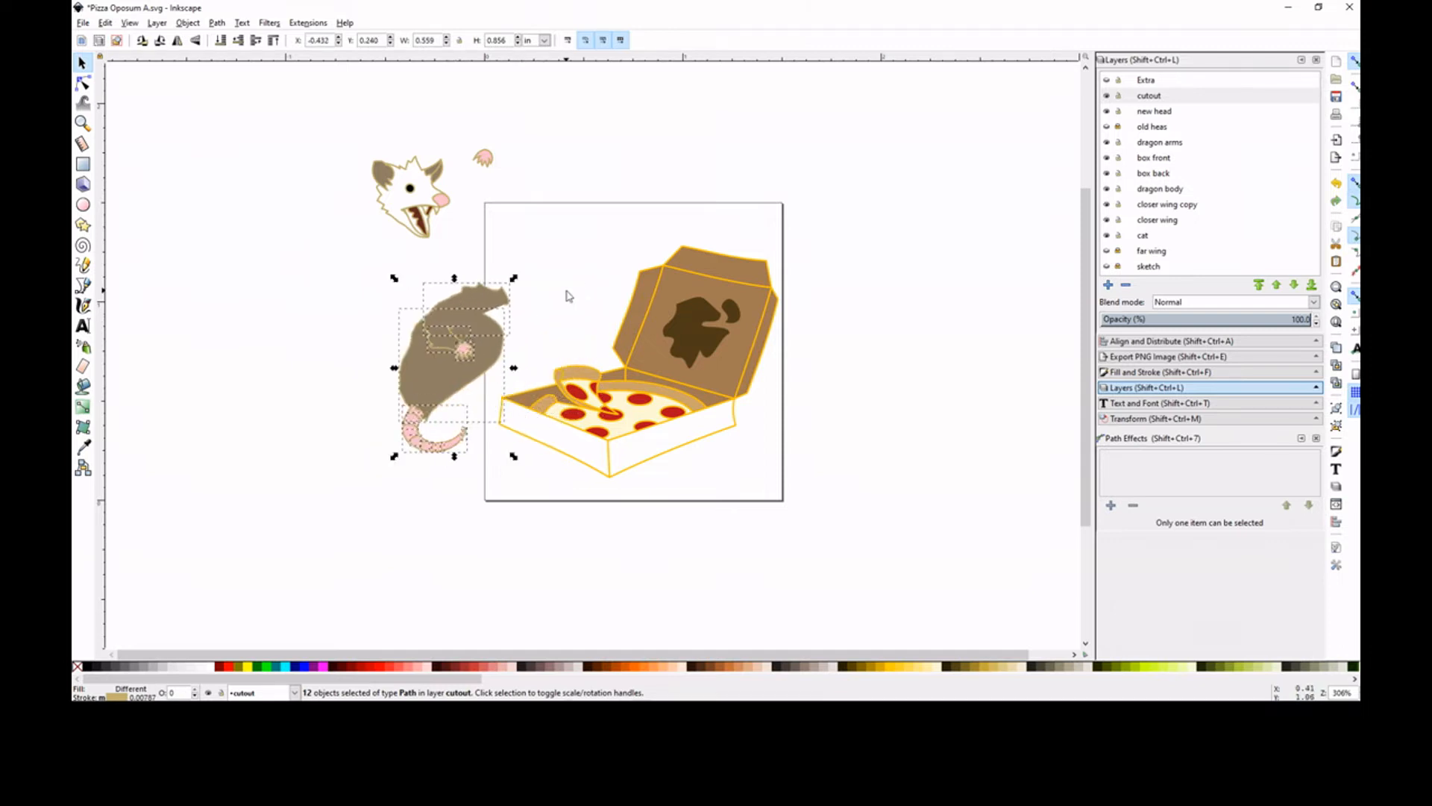
left_click(439, 378)
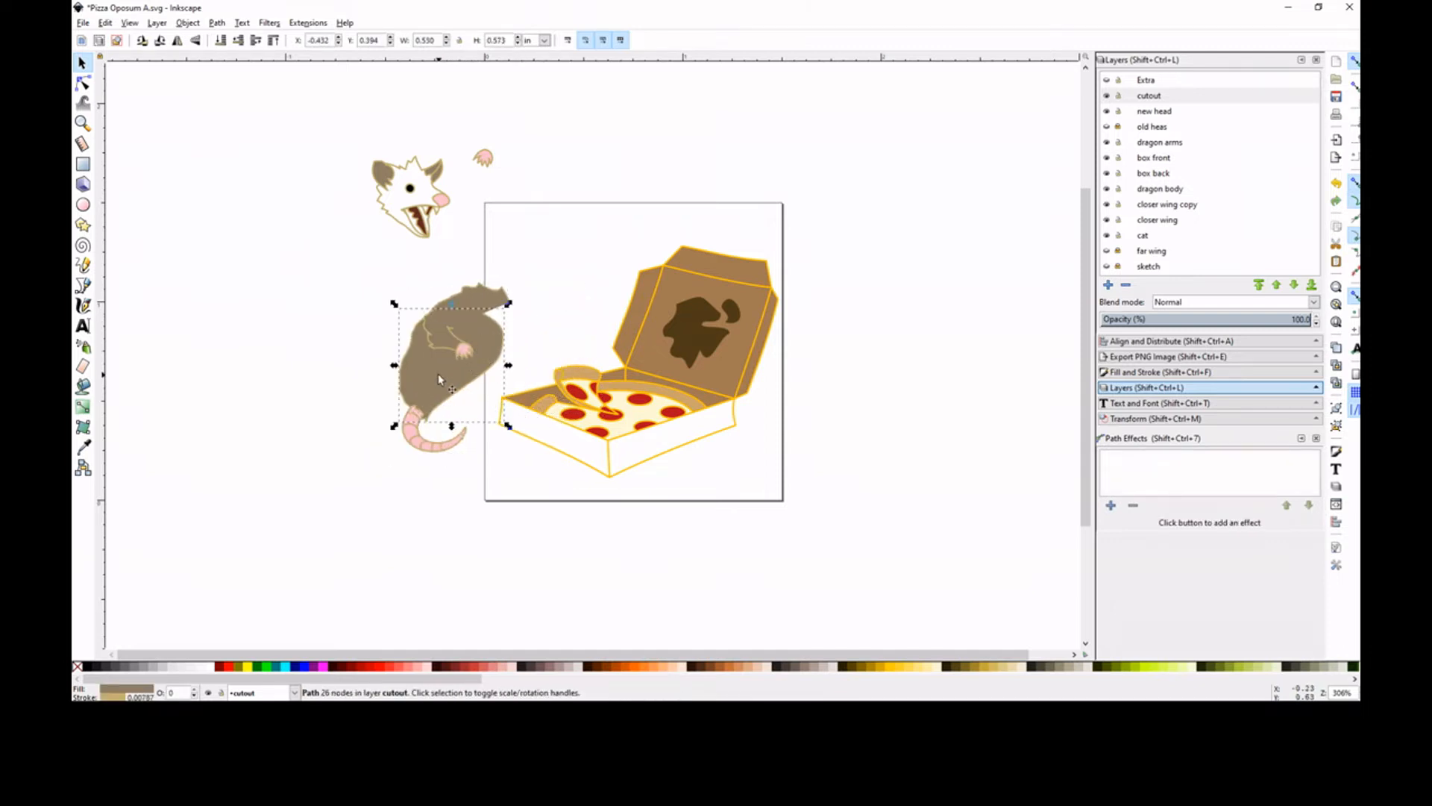
left_click_drag(546, 259, 369, 495)
left_click_drag(434, 375, 335, 382)
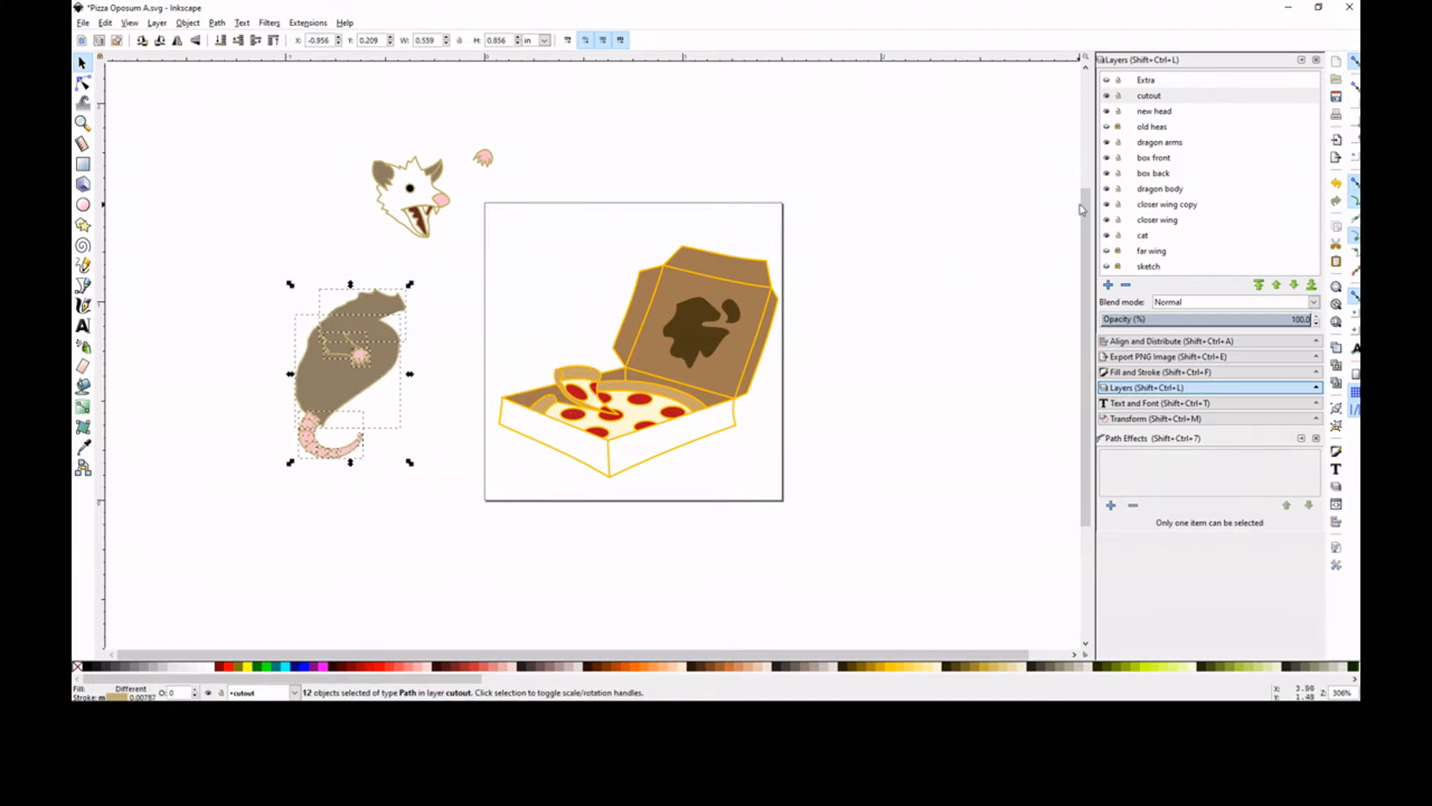
Add a new layer named Opossum above the cutout layer
left_click(1109, 285)
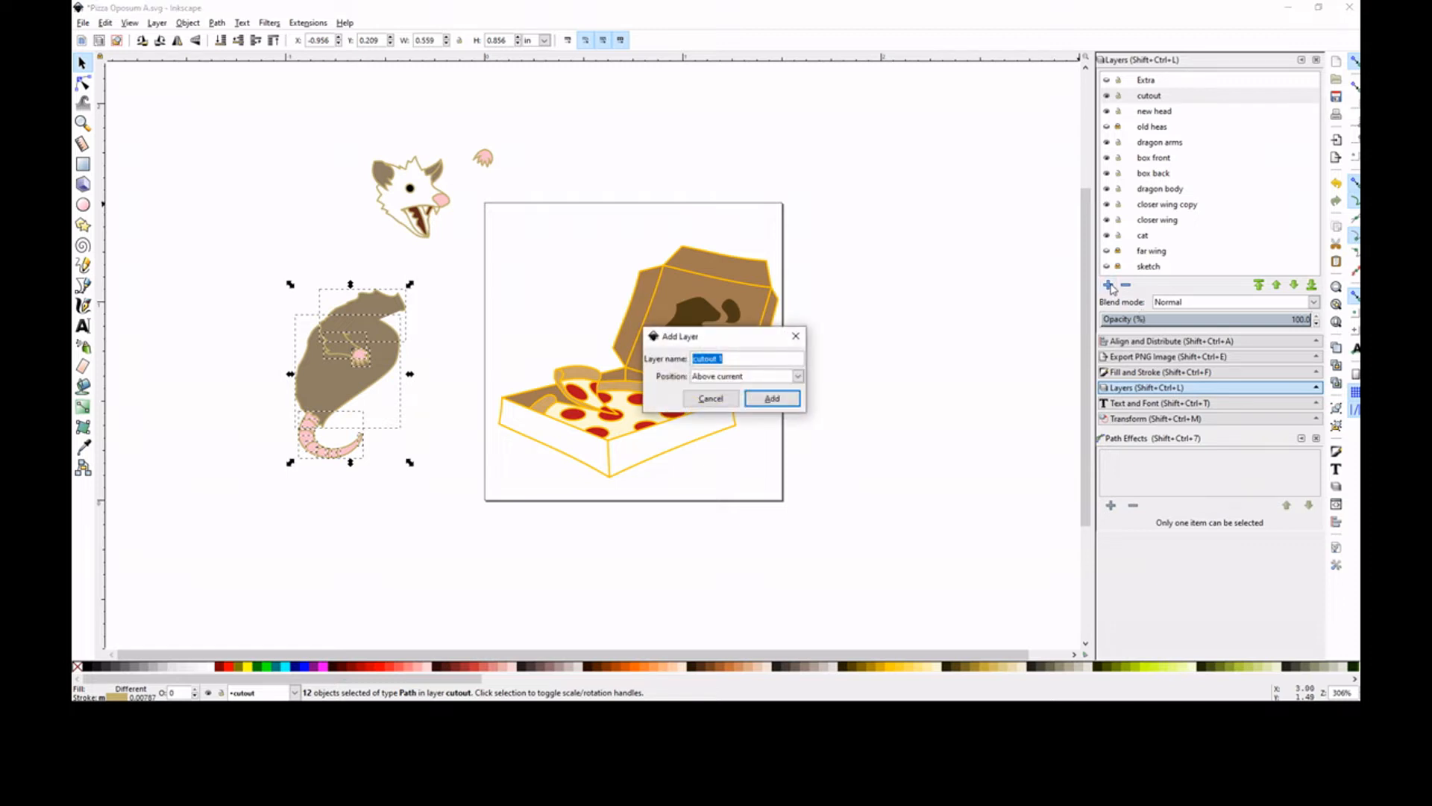
type("Opossum")
left_click(772, 398)
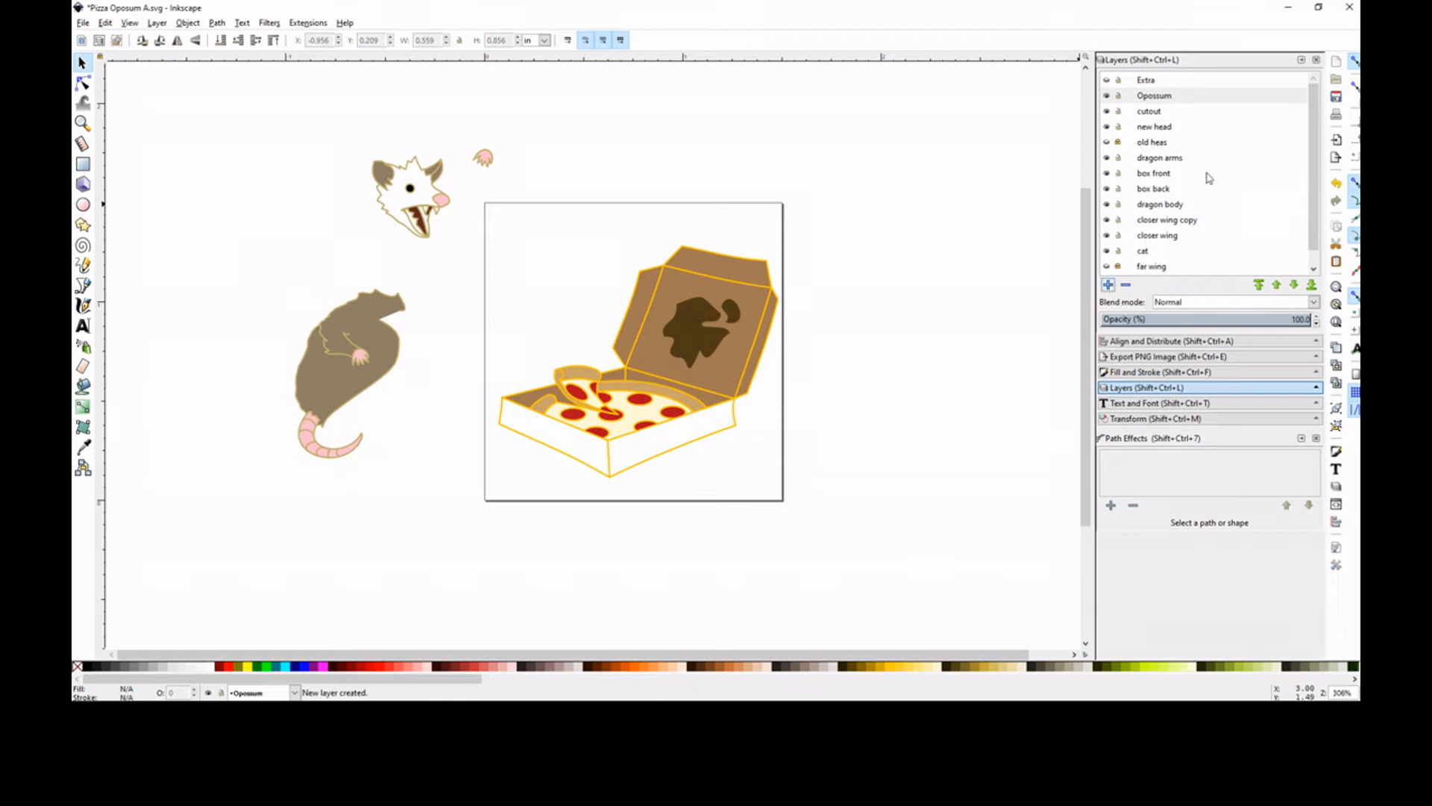
Move the opossum parts and the pizza box artwork to the Opossum layer
mouse_move(212, 107)
left_mouse_down()
mouse_move(627, 418)
mouse_move(934, 543)
left_mouse_up()
right_click(692, 354)
left_click(776, 535)
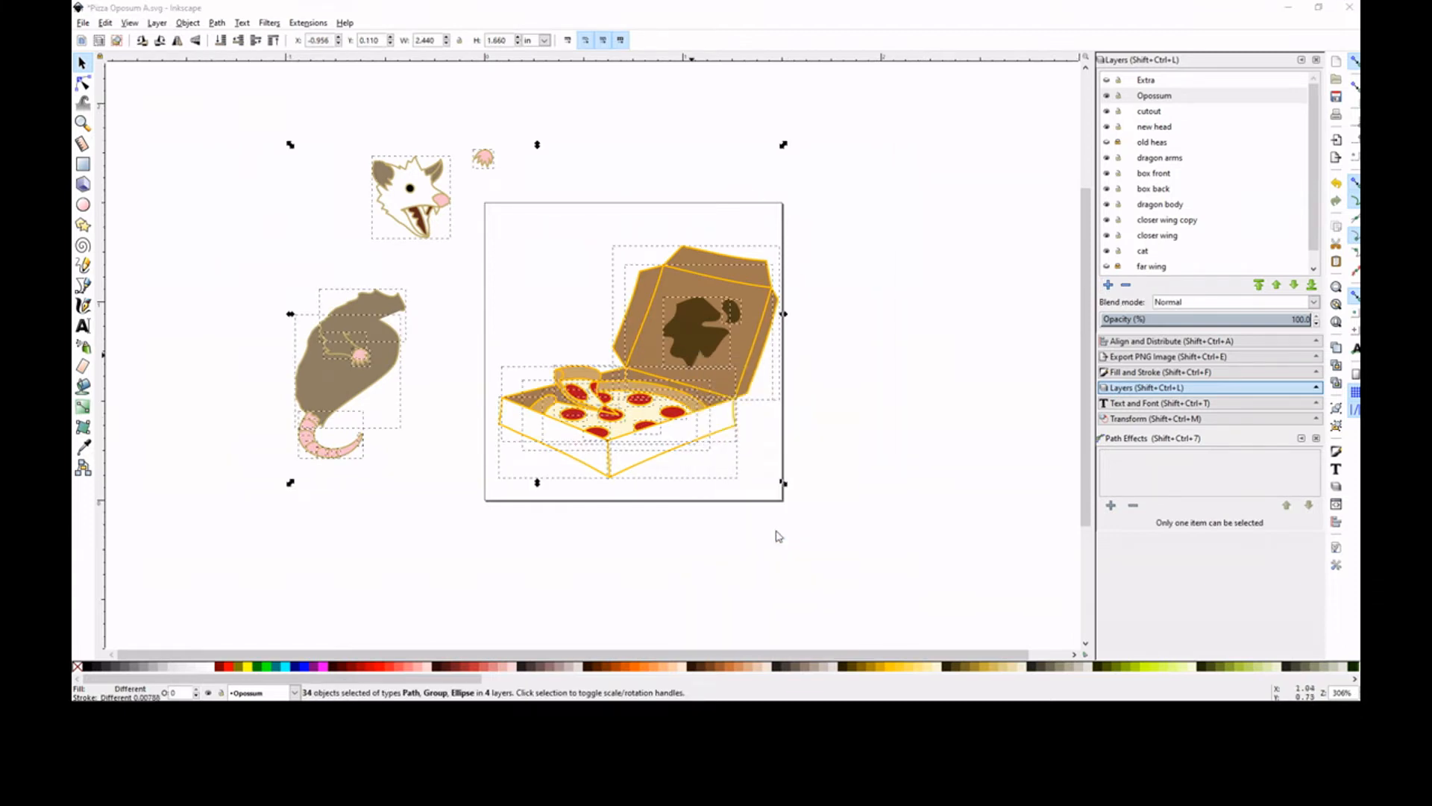
left_click(776, 445)
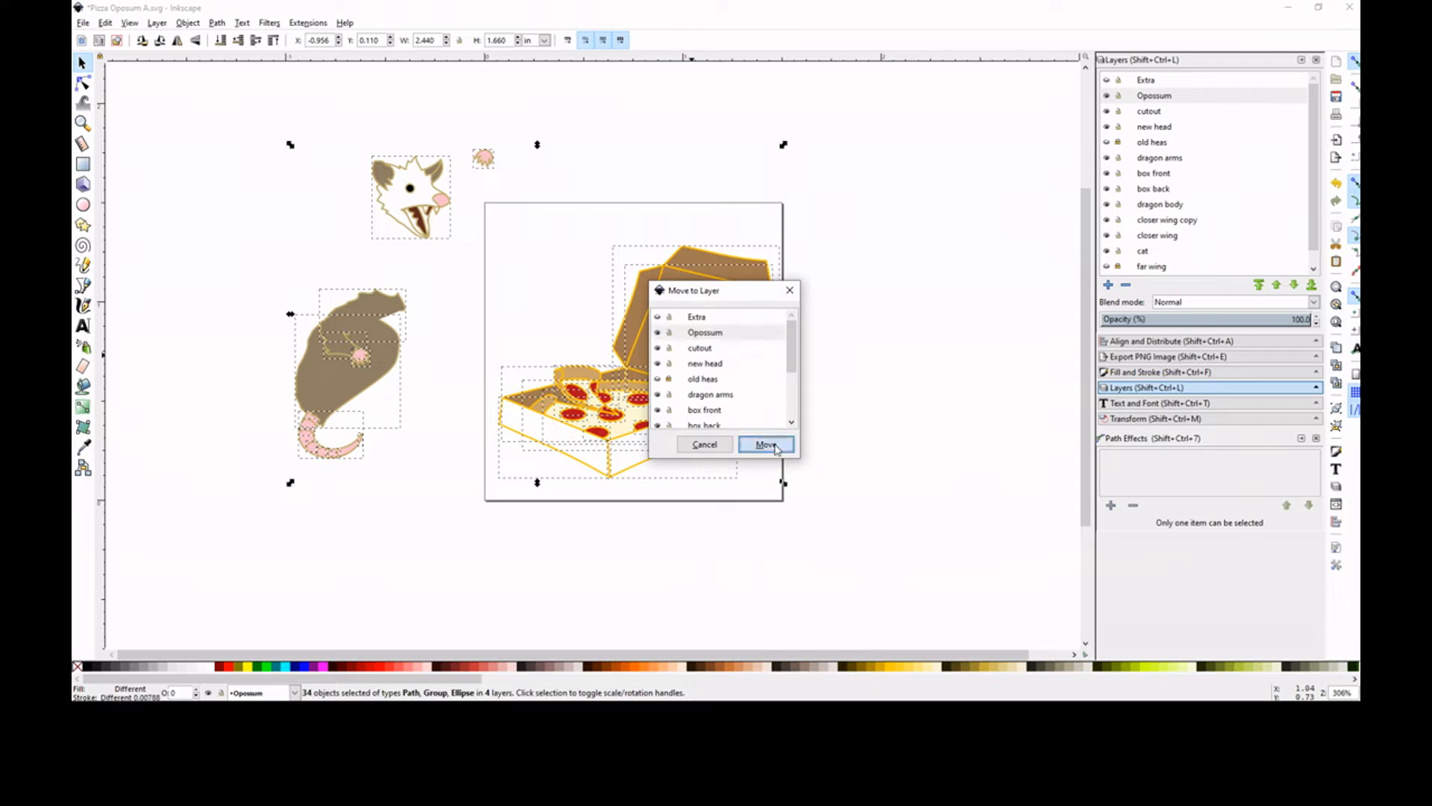
left_click(520, 194)
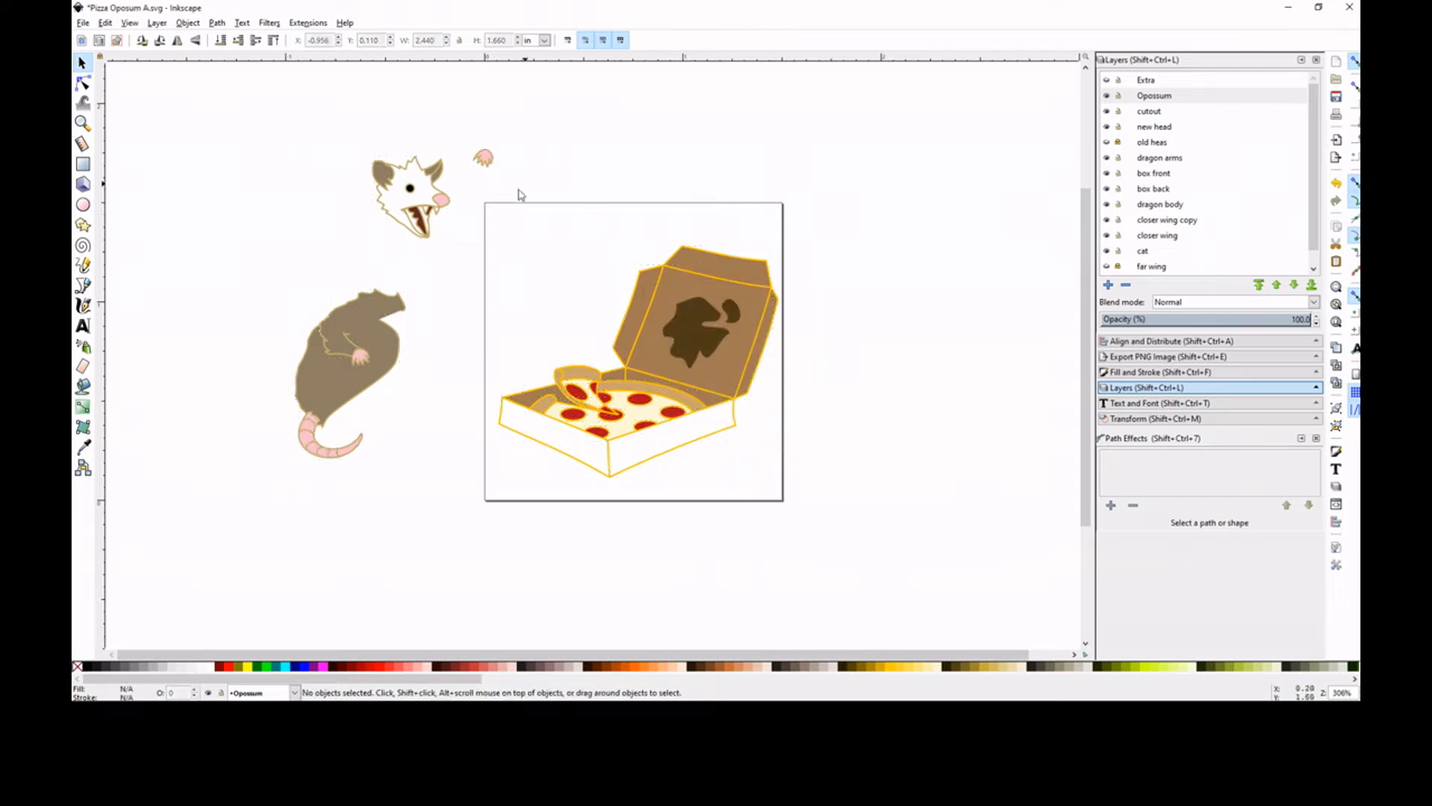
Move the opossum's body, shoulder, arm, near paw and tail together onto the page beside the open pizza box
left_click(379, 371)
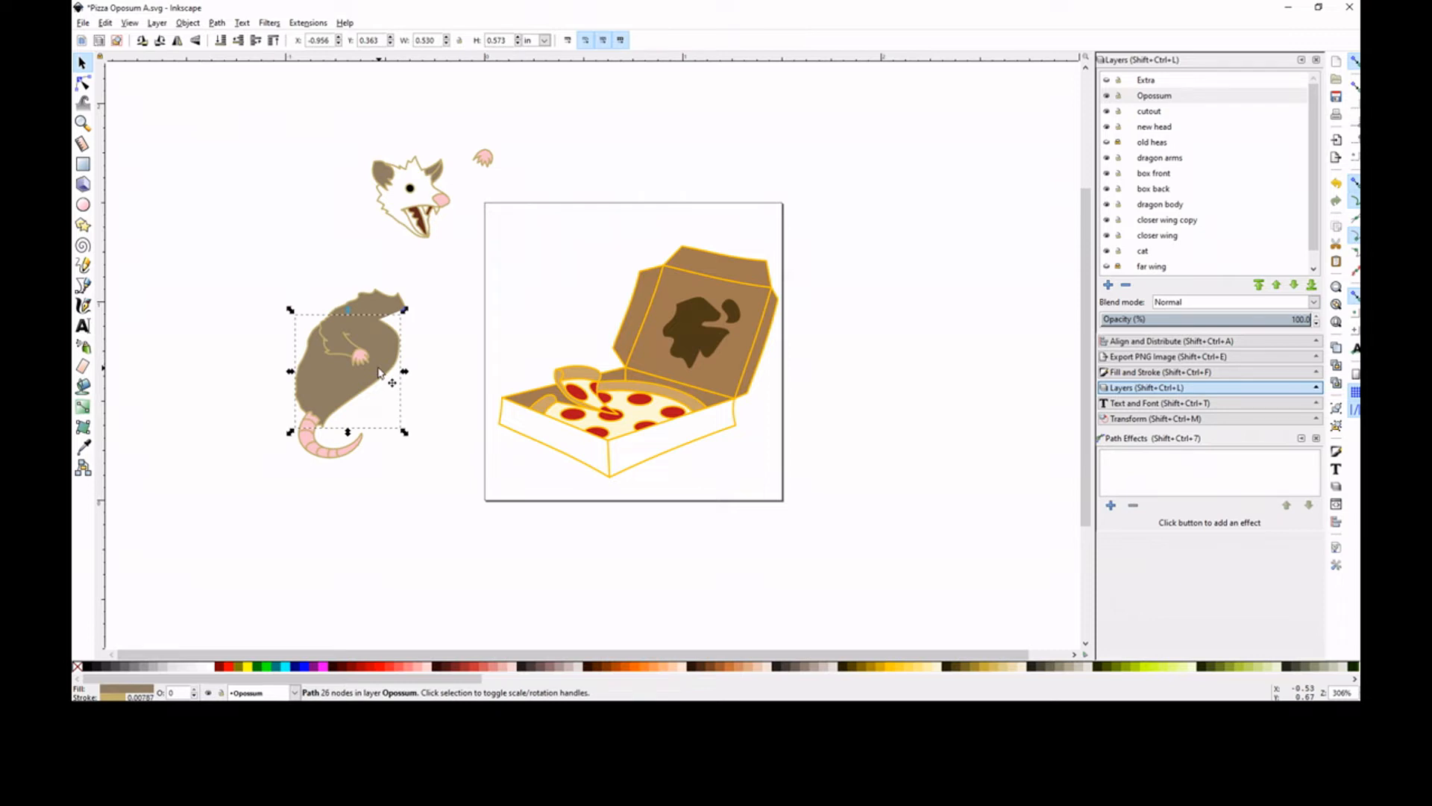
left_click_drag(240, 274, 464, 486)
left_click_drag(352, 370, 517, 361)
left_click(400, 365)
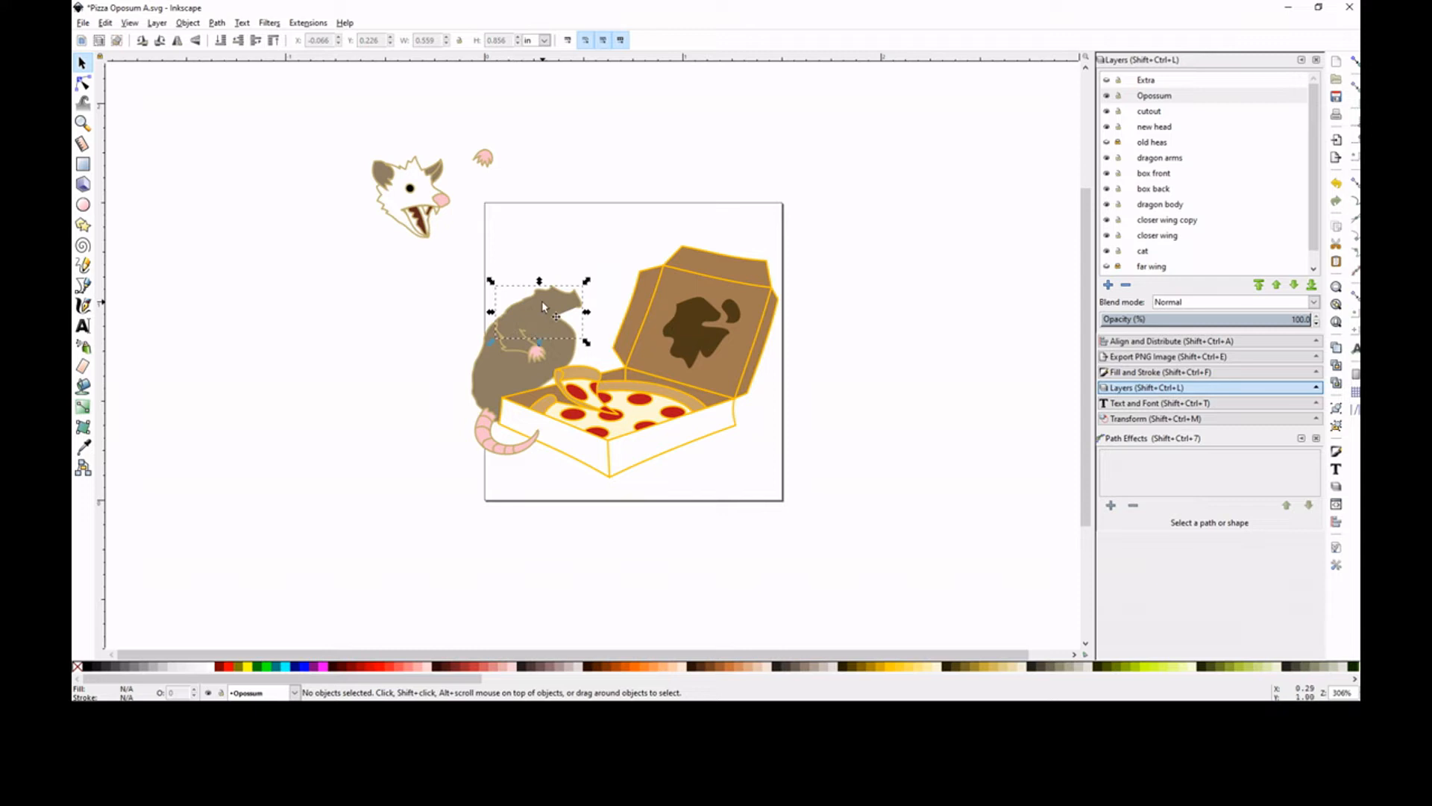
Move the opossum's shoulder, arm and near paw together so the paw rests on the crust of the lifted pizza slice
left_click(511, 346, "shift")
left_click(537, 353, "shift")
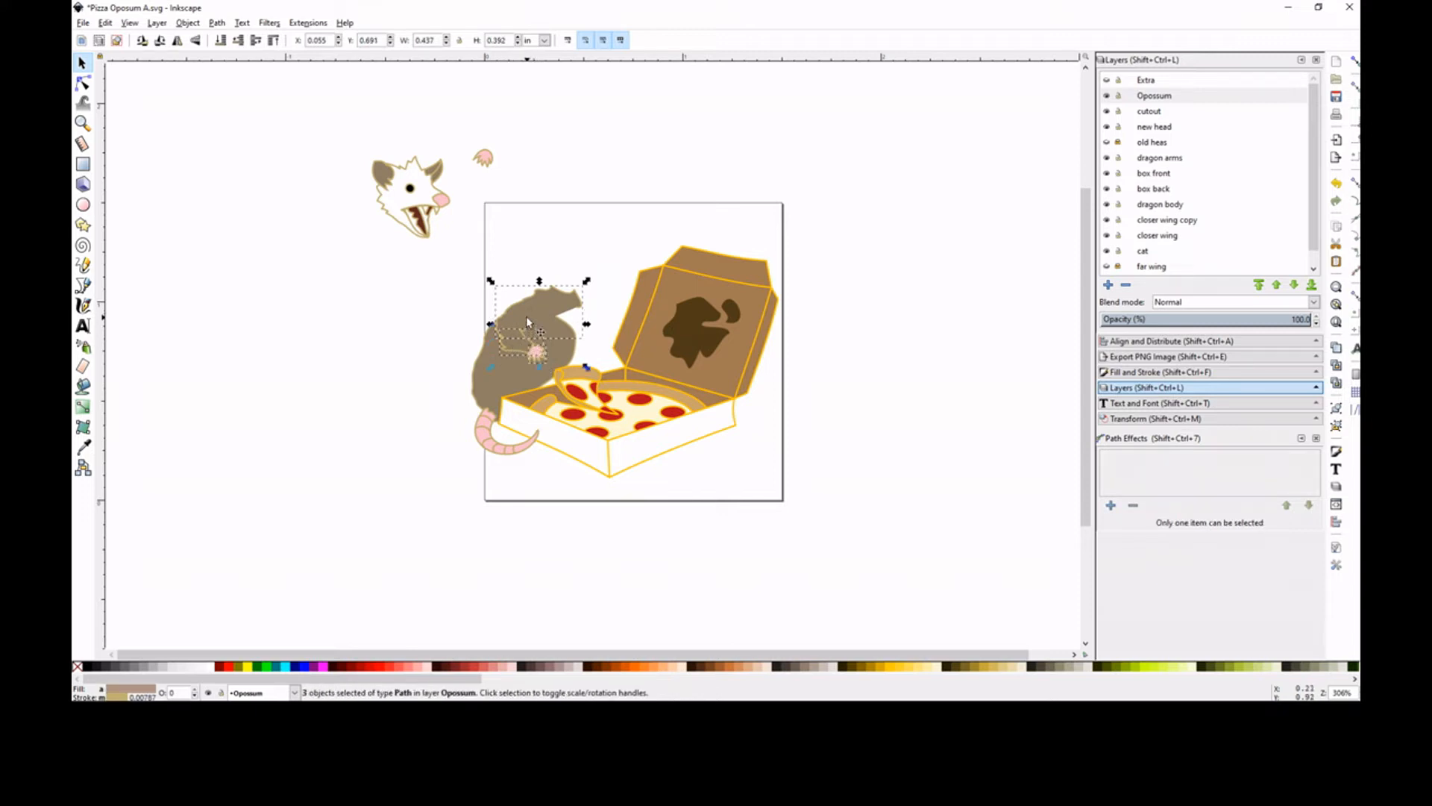
left_click(536, 355)
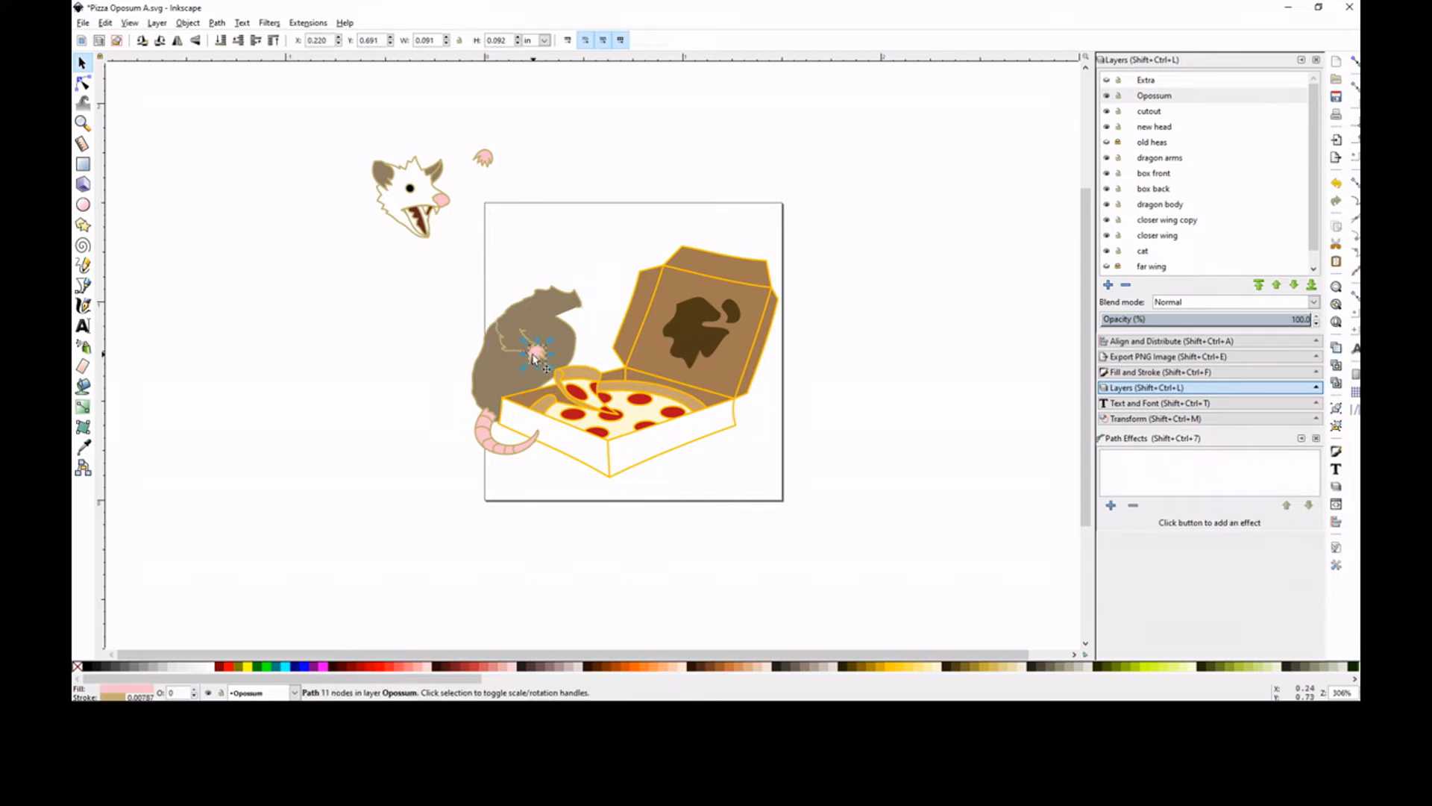
left_click_drag(470, 261, 631, 389)
left_click_drag(530, 313, 562, 330)
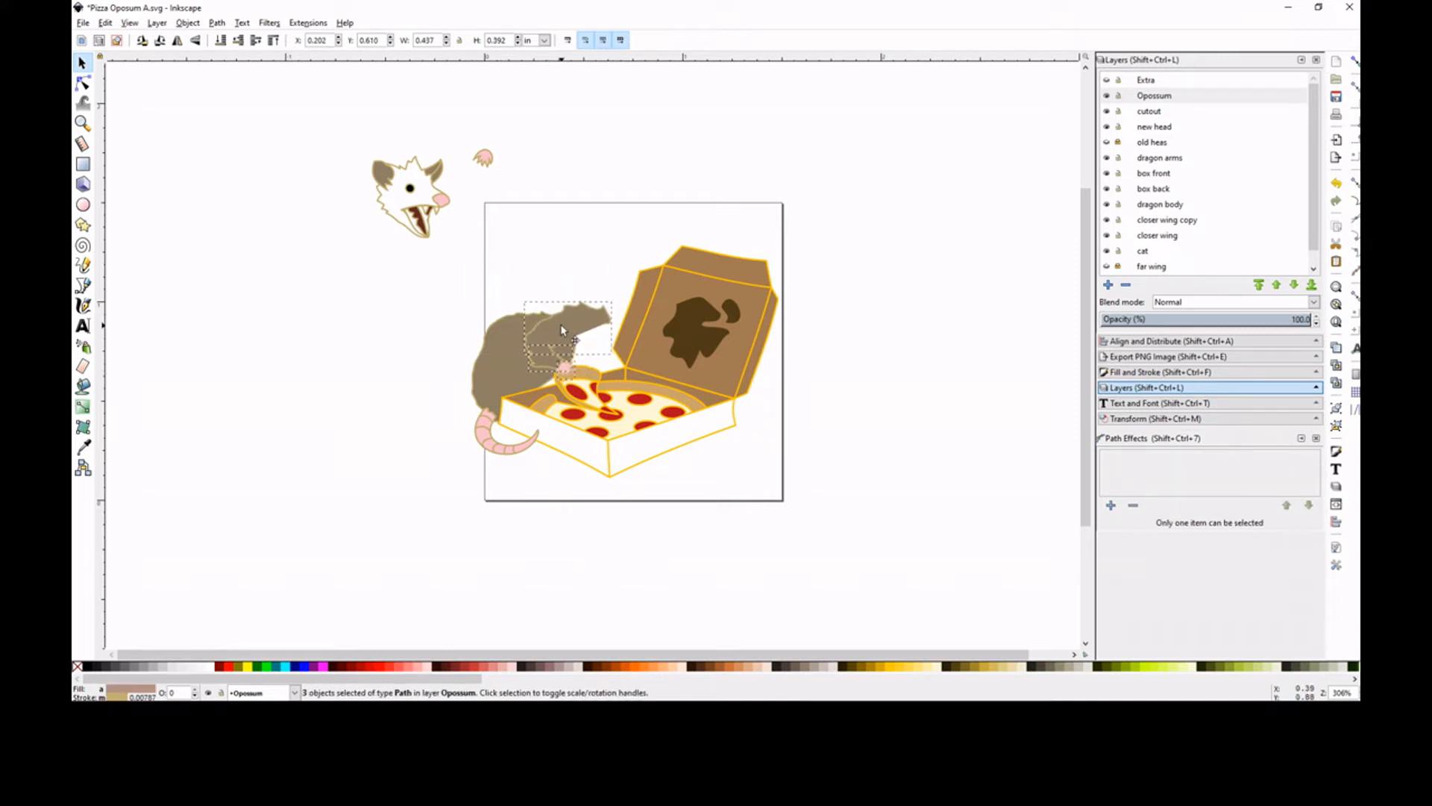
left_click(547, 252)
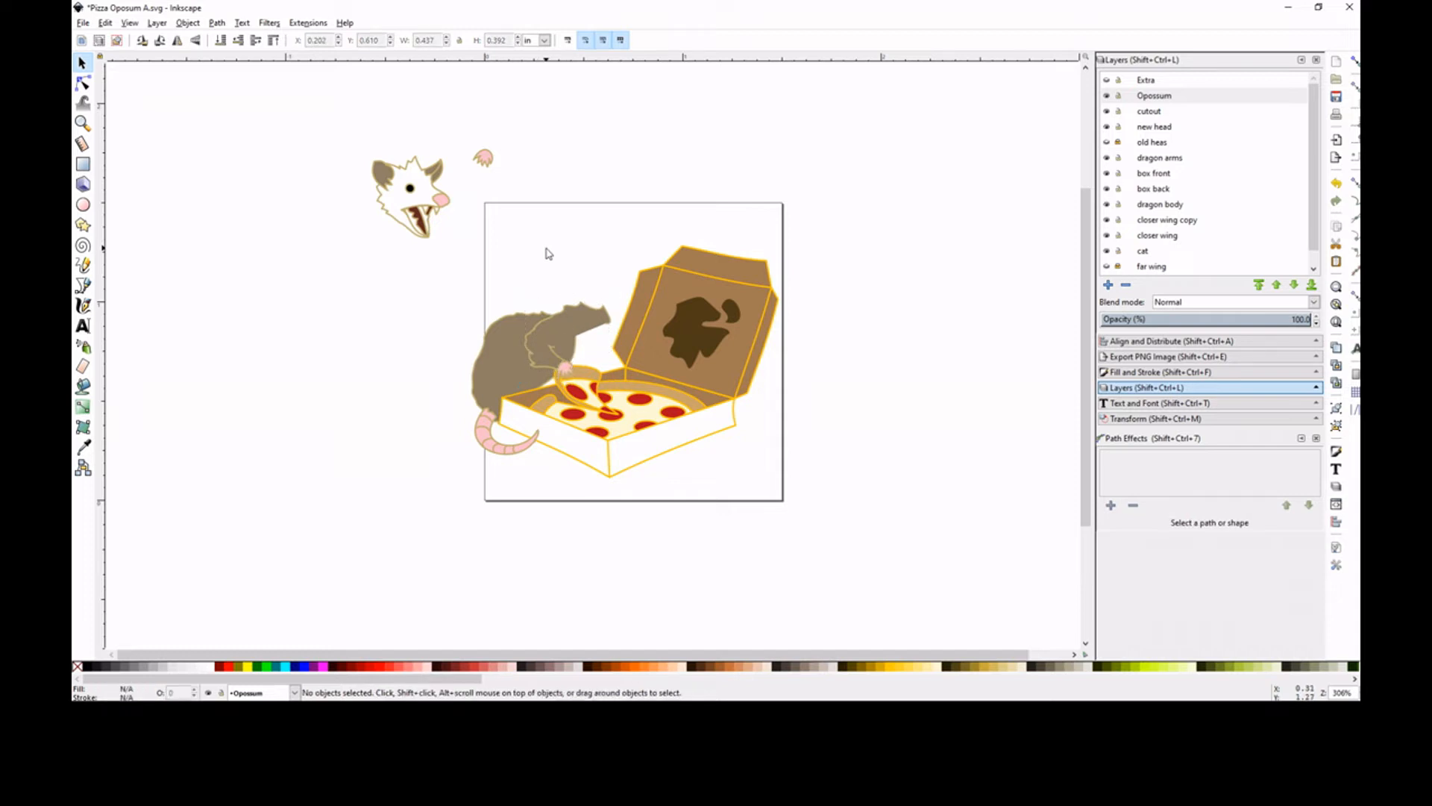
Rotate the shoulder, arm and near paw together counterclockwise around the paw, bringing the shoulder closer to the body
left_click(579, 307)
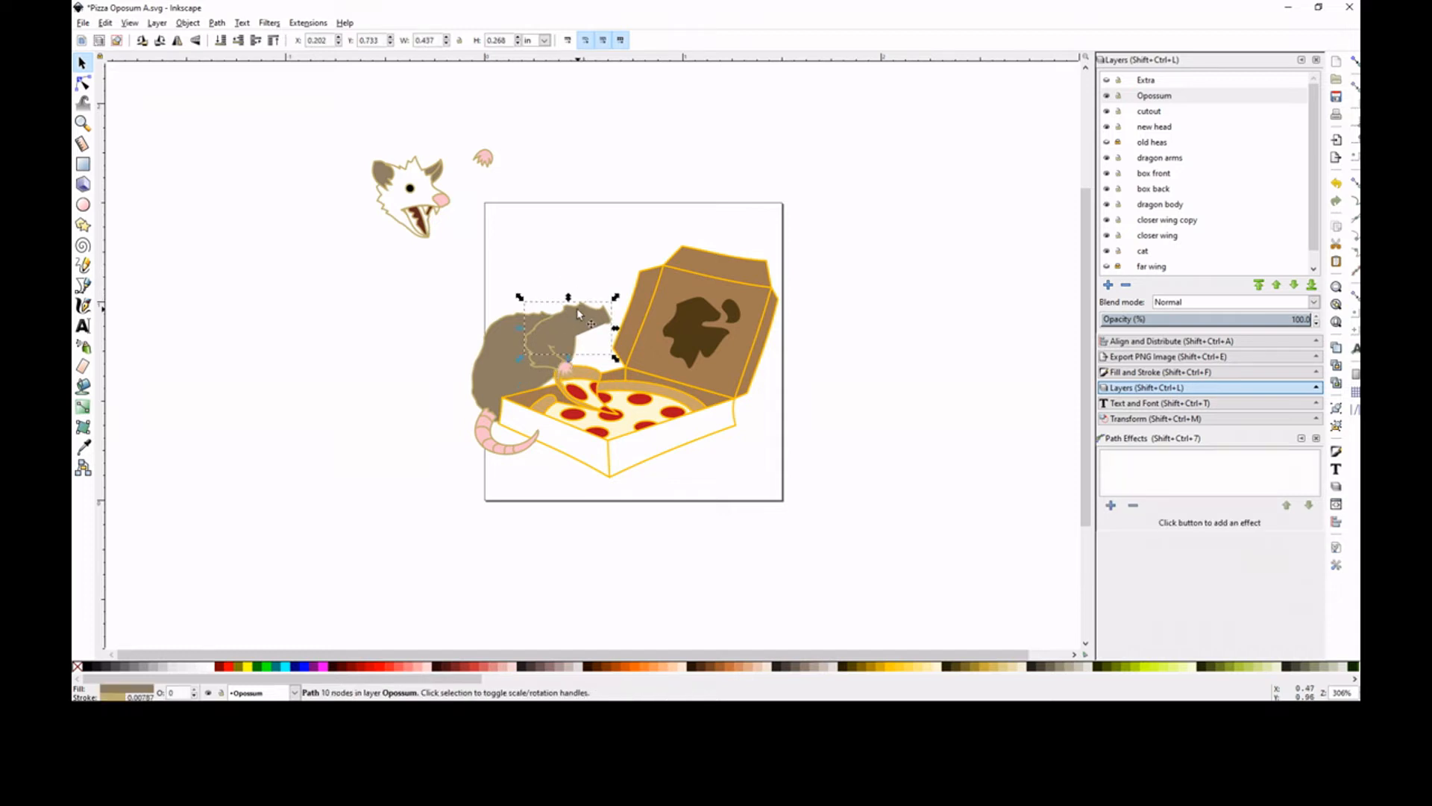
left_click(551, 348, "shift")
left_click(582, 326)
left_click_drag(568, 340, 564, 365)
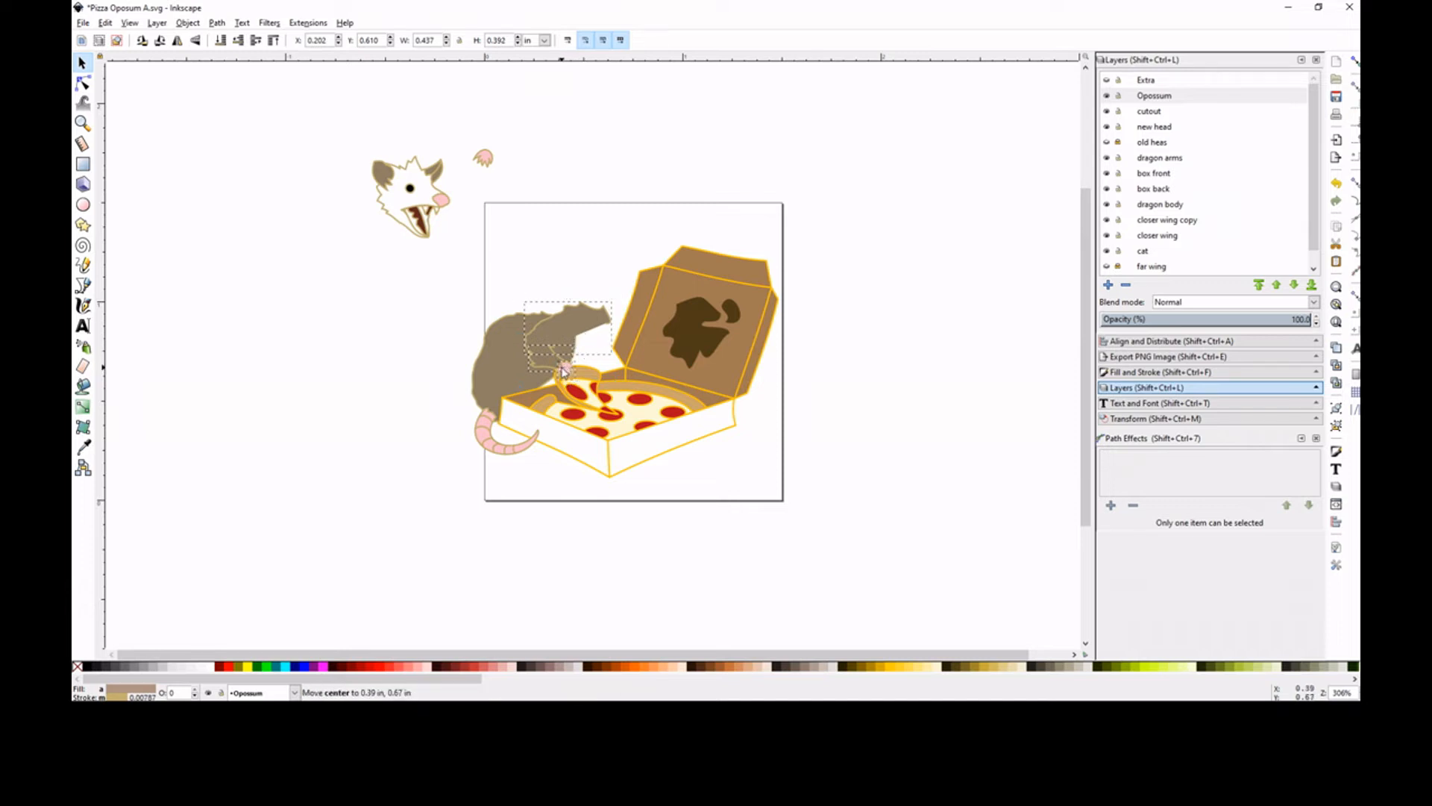
left_click_drag(616, 302, 579, 281)
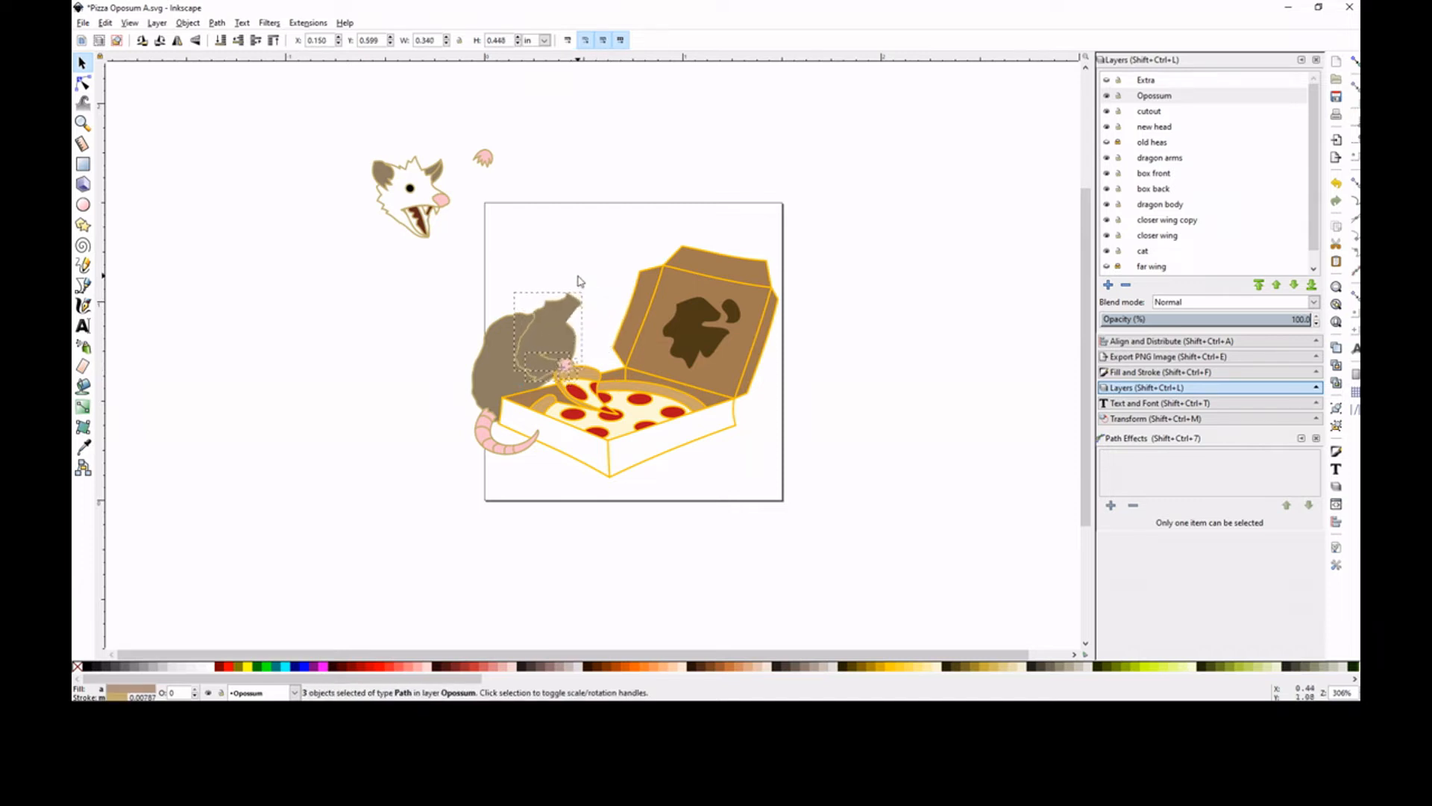
left_click(574, 241)
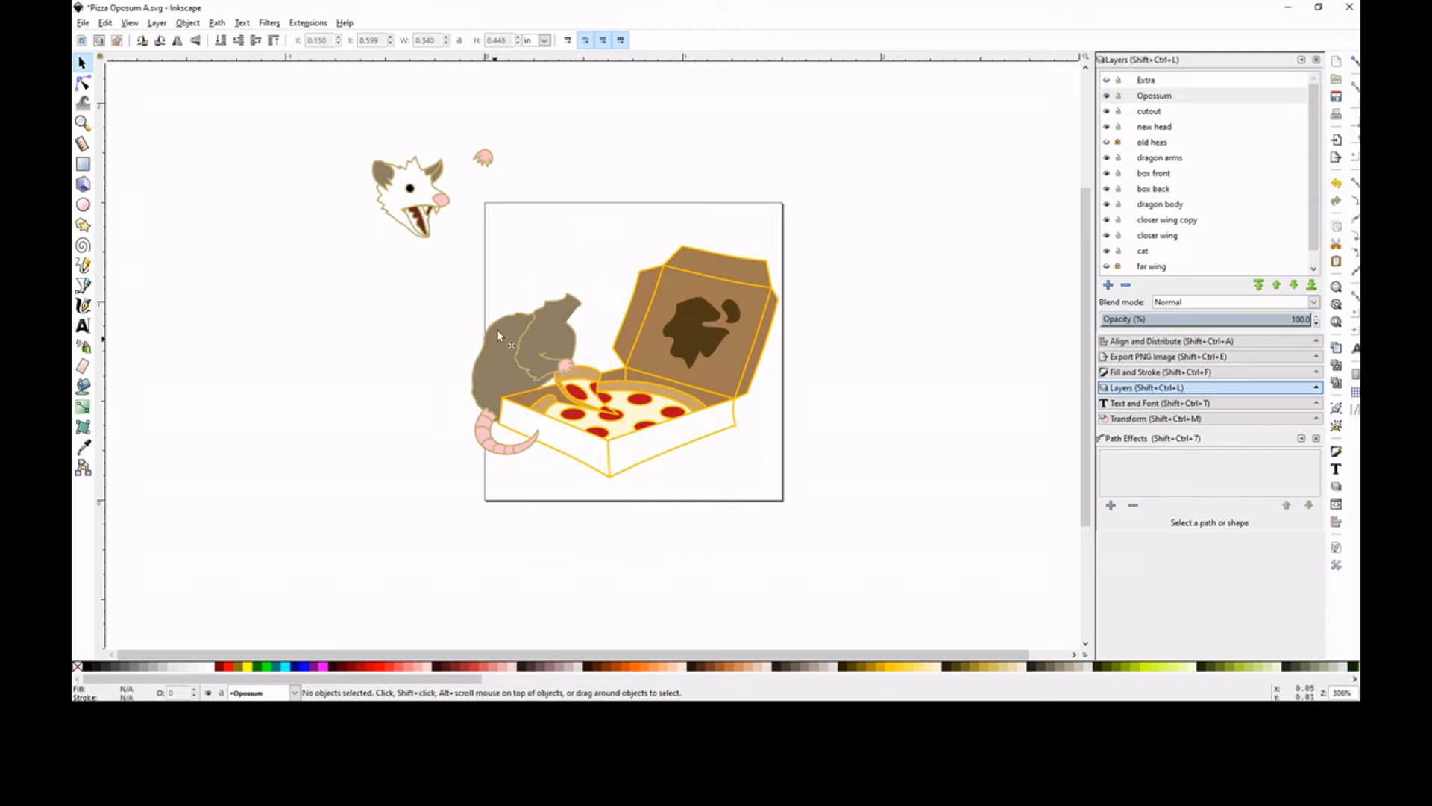
Stretch the opossum's body upward to a height of about 0.624 in to meet the shoulder
left_click(497, 329)
left_click_drag(526, 300, 526, 304)
left_click(562, 260)
left_click(498, 319)
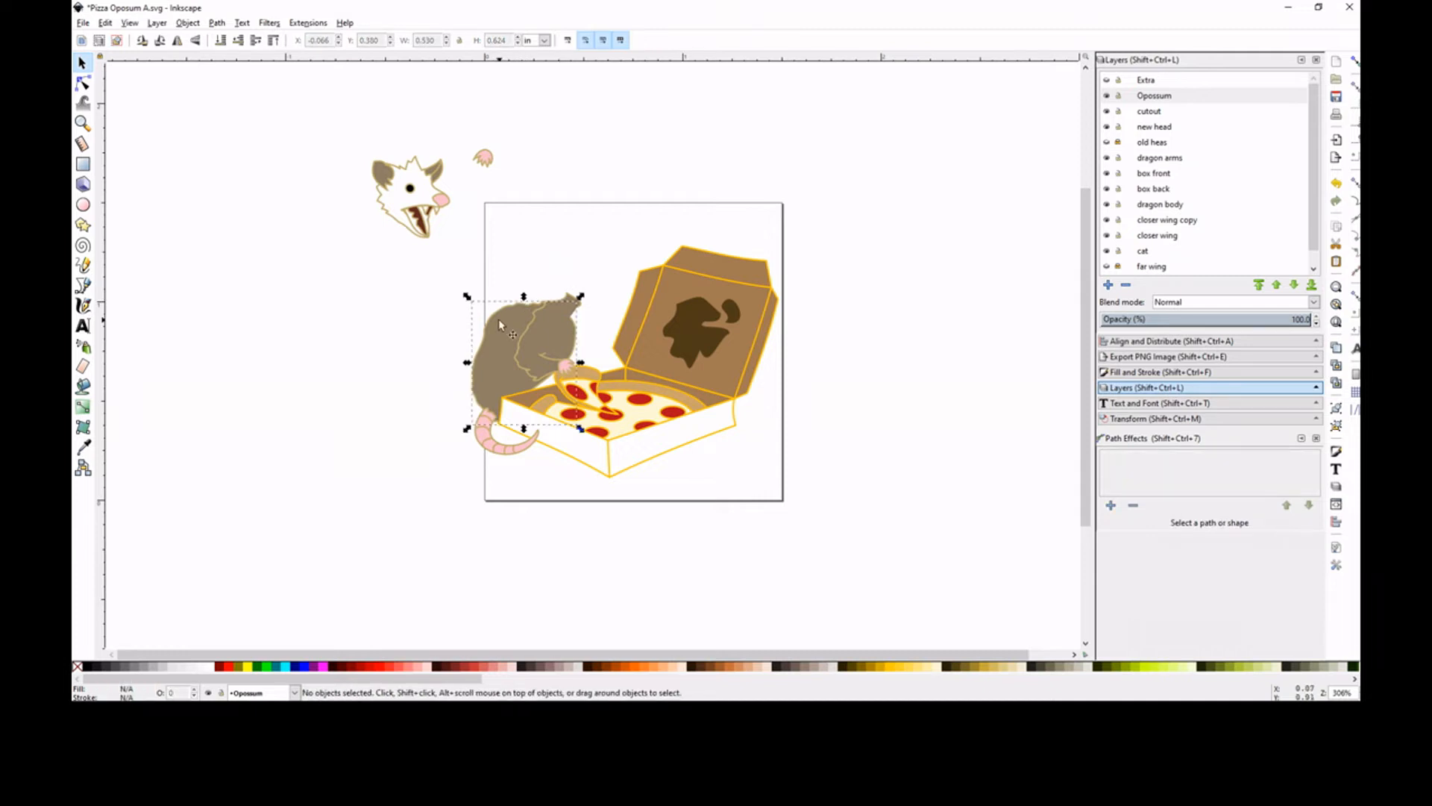
Reshape the body's upper outline by shifting the nodes along the back and neck toward the pizza box
left_click(83, 83)
left_click_drag(468, 299, 576, 340)
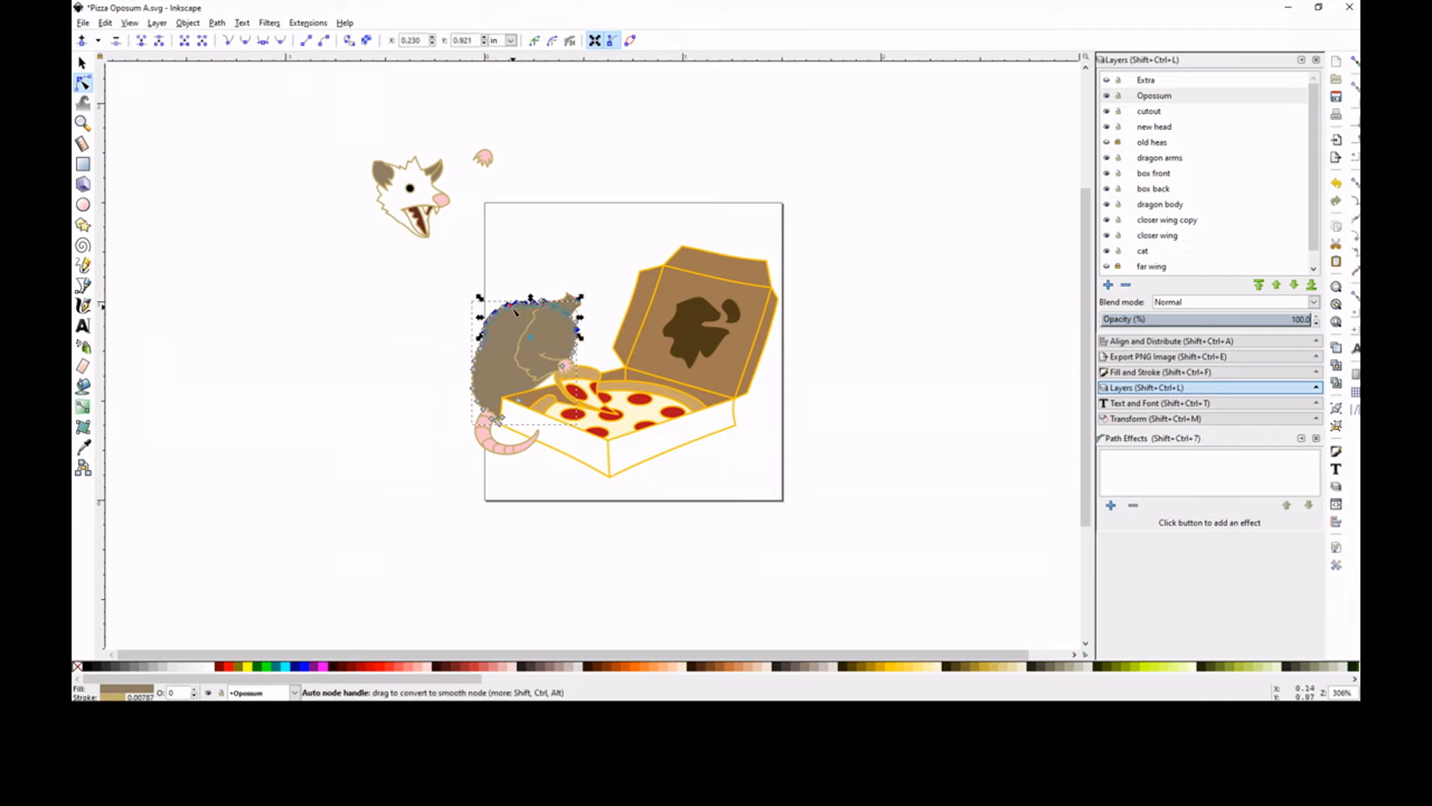
left_click_drag(512, 306, 496, 322)
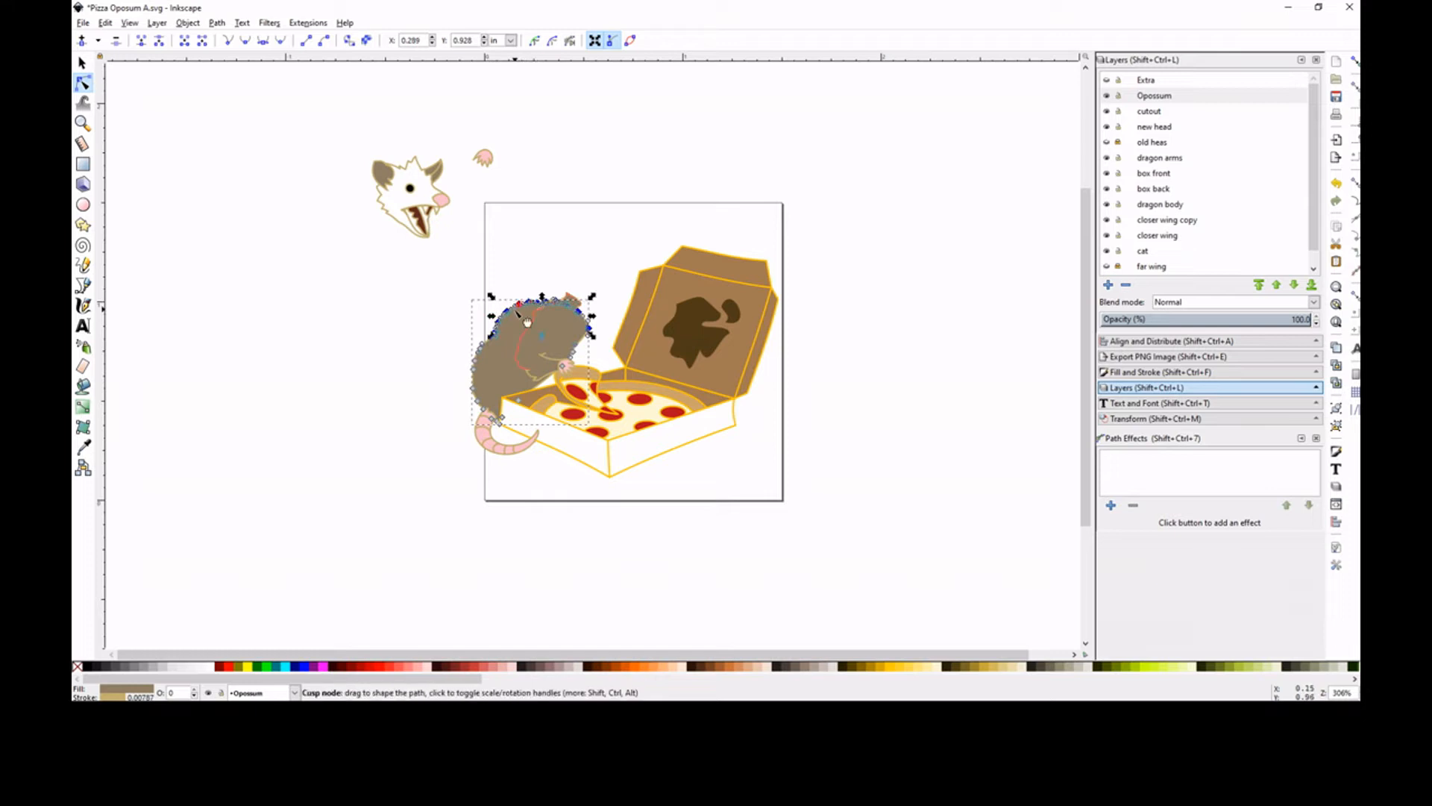
left_click(509, 313)
left_click_drag(542, 296, 553, 297)
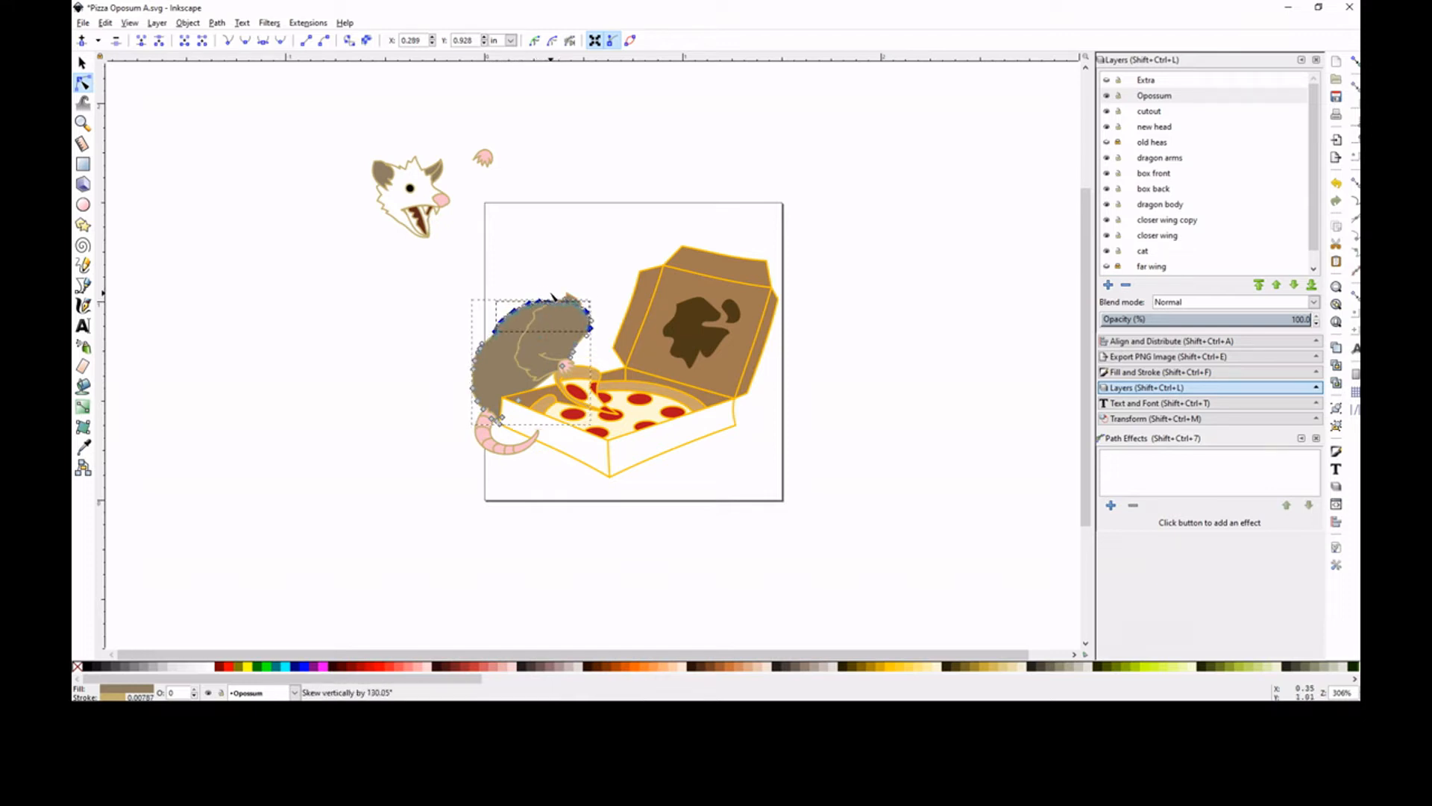
left_click(586, 238)
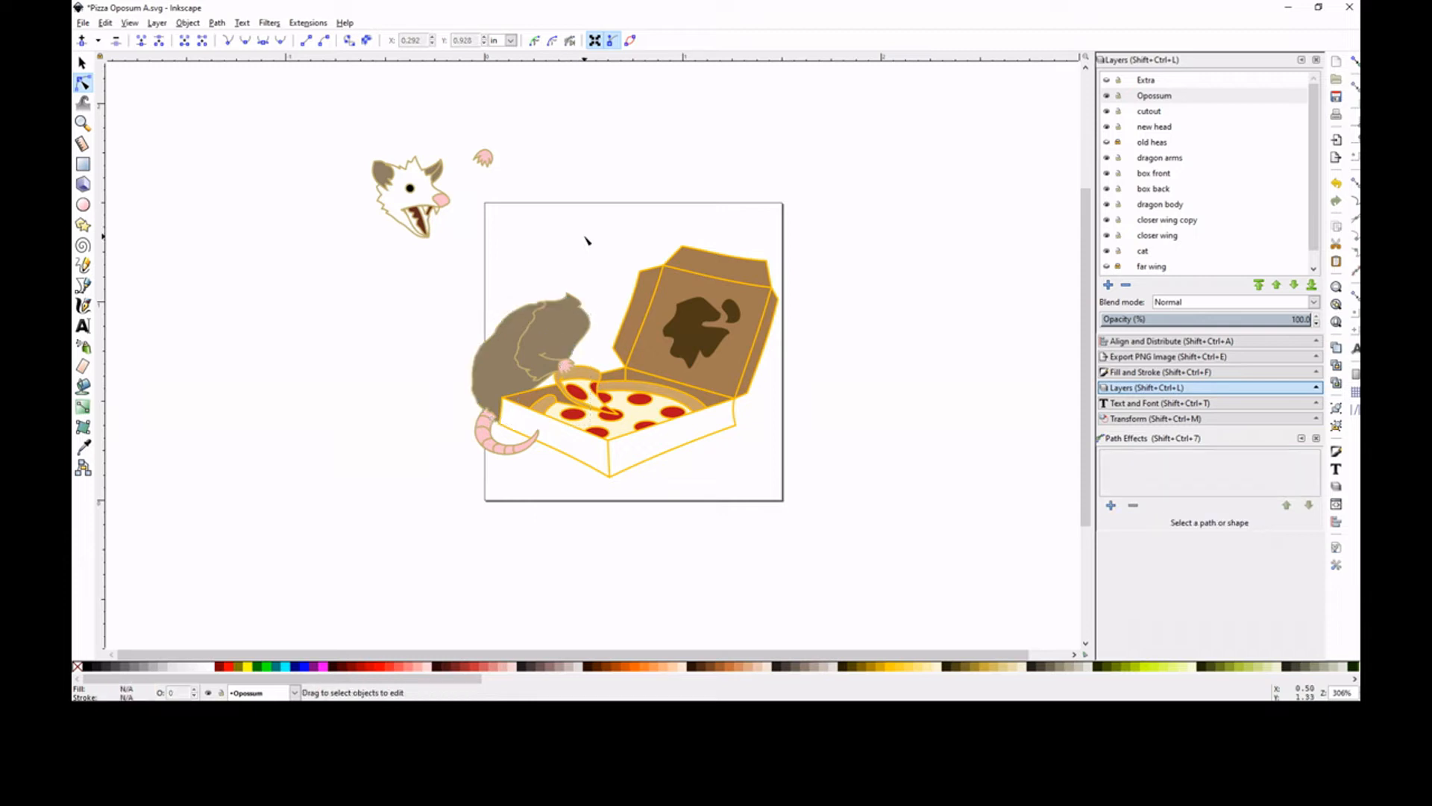
Move the body's node near the front paw about 0.05 in across and 0.08 in down, behind the pizza slice
left_click(496, 360)
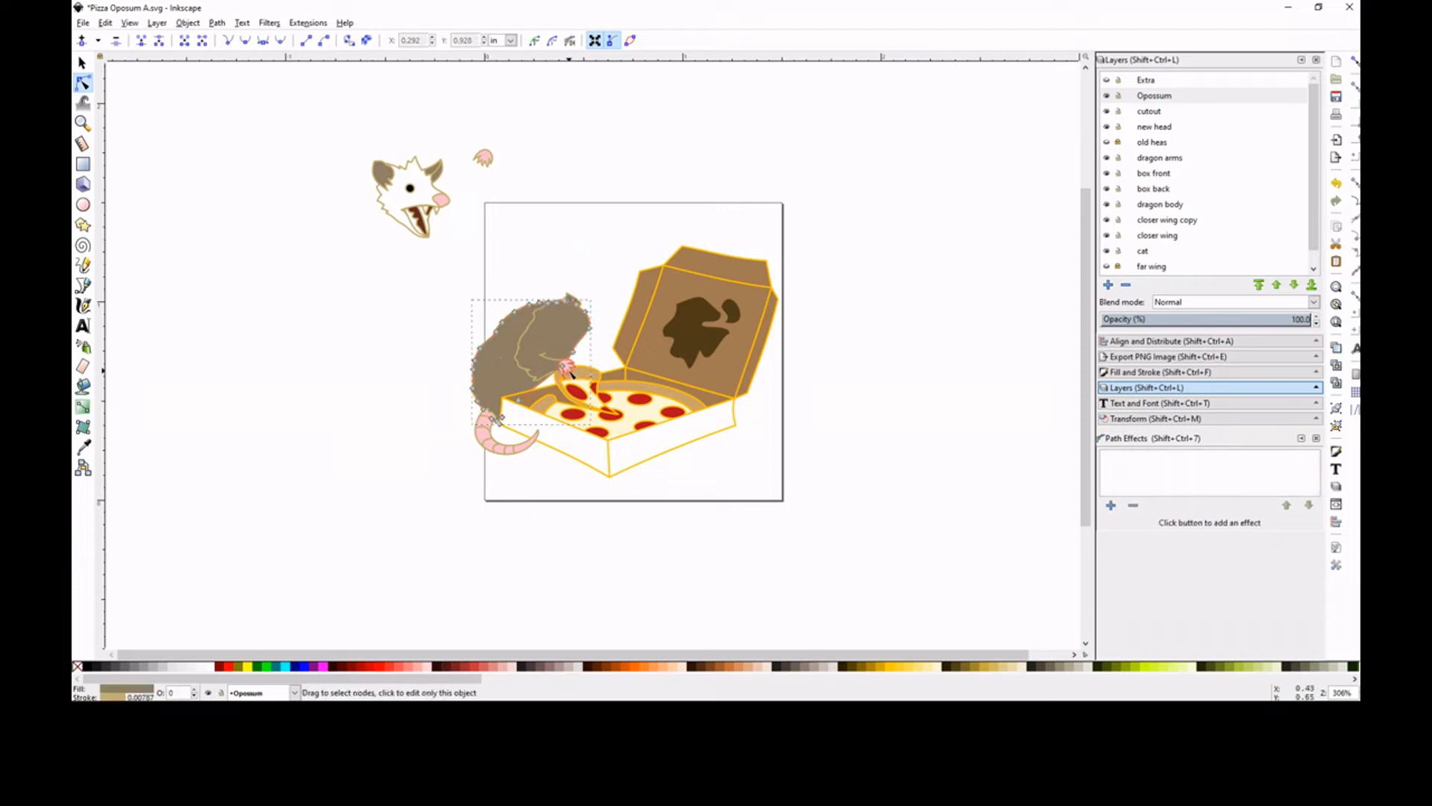
left_click_drag(564, 367, 571, 375)
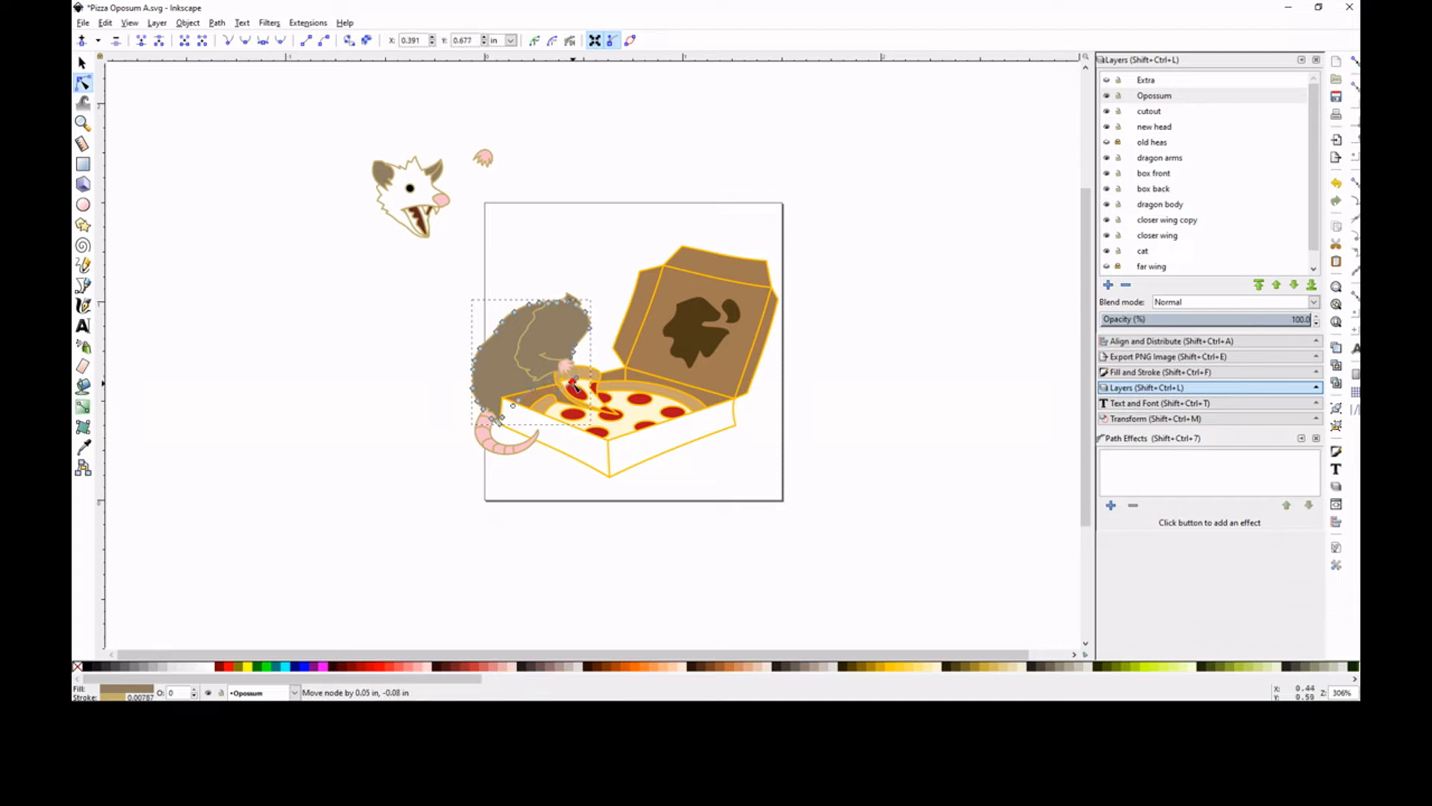
left_click(368, 361)
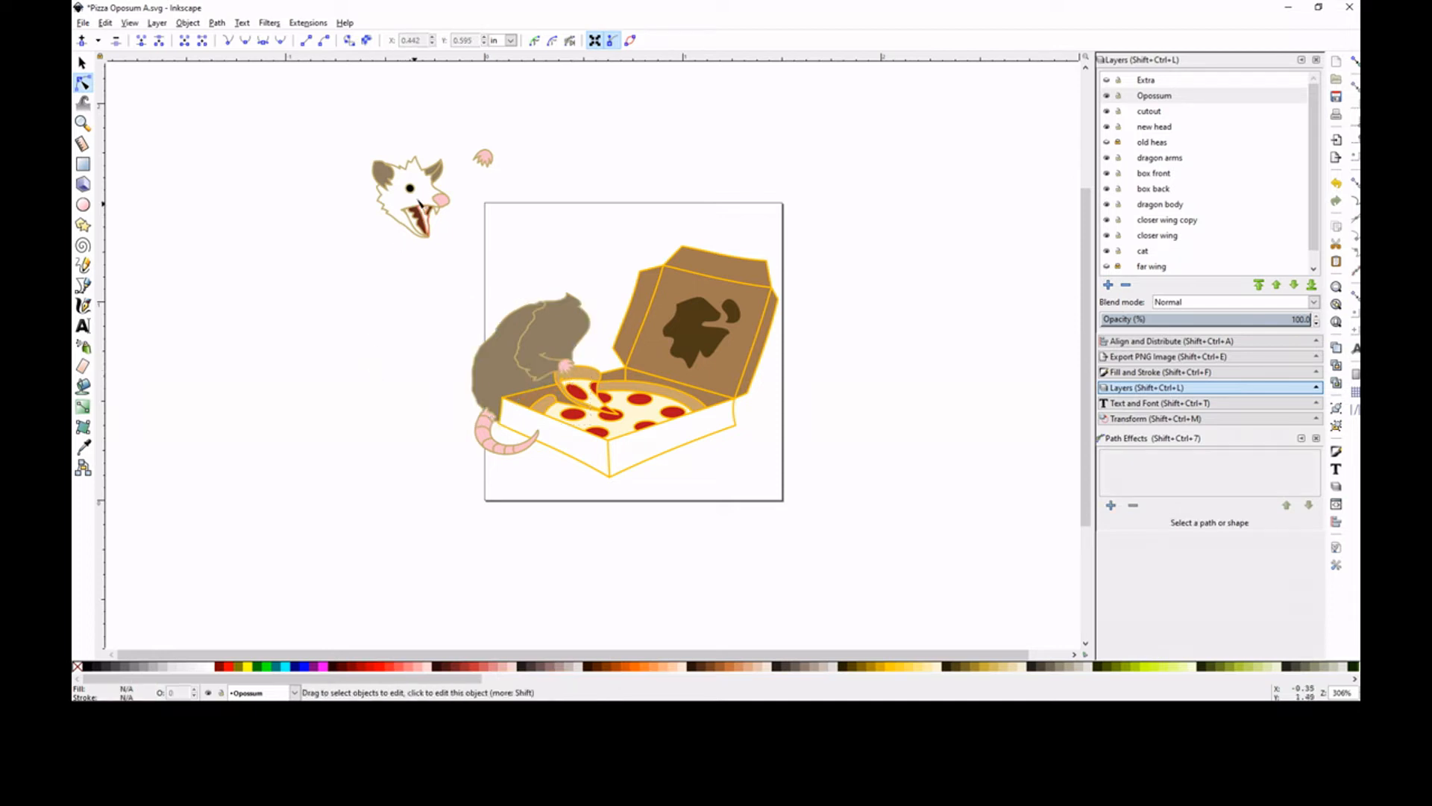
Move the opossum's head onto the neck, with the open mouth just above the lifted pizza slice
left_click(83, 63)
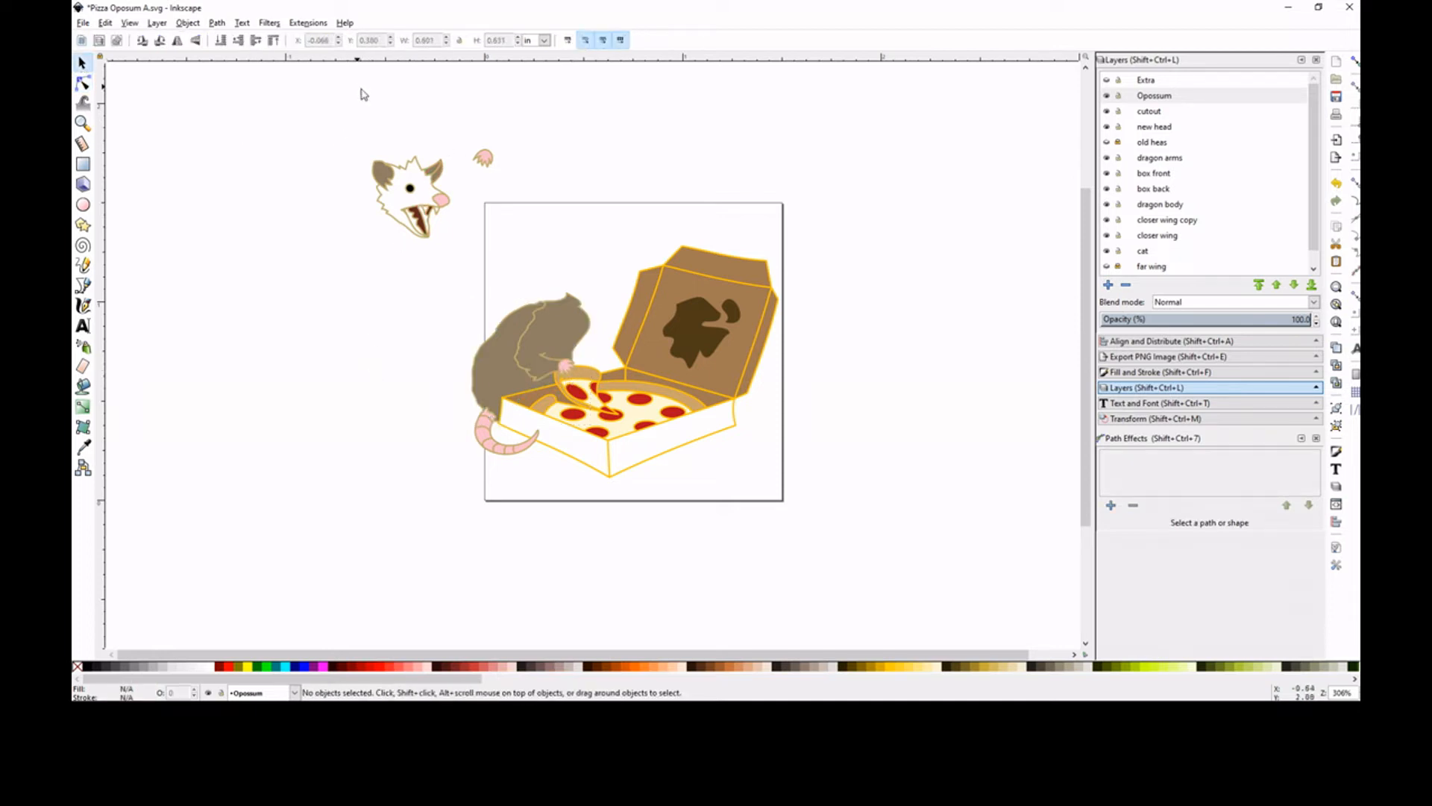
left_click_drag(413, 172, 582, 306)
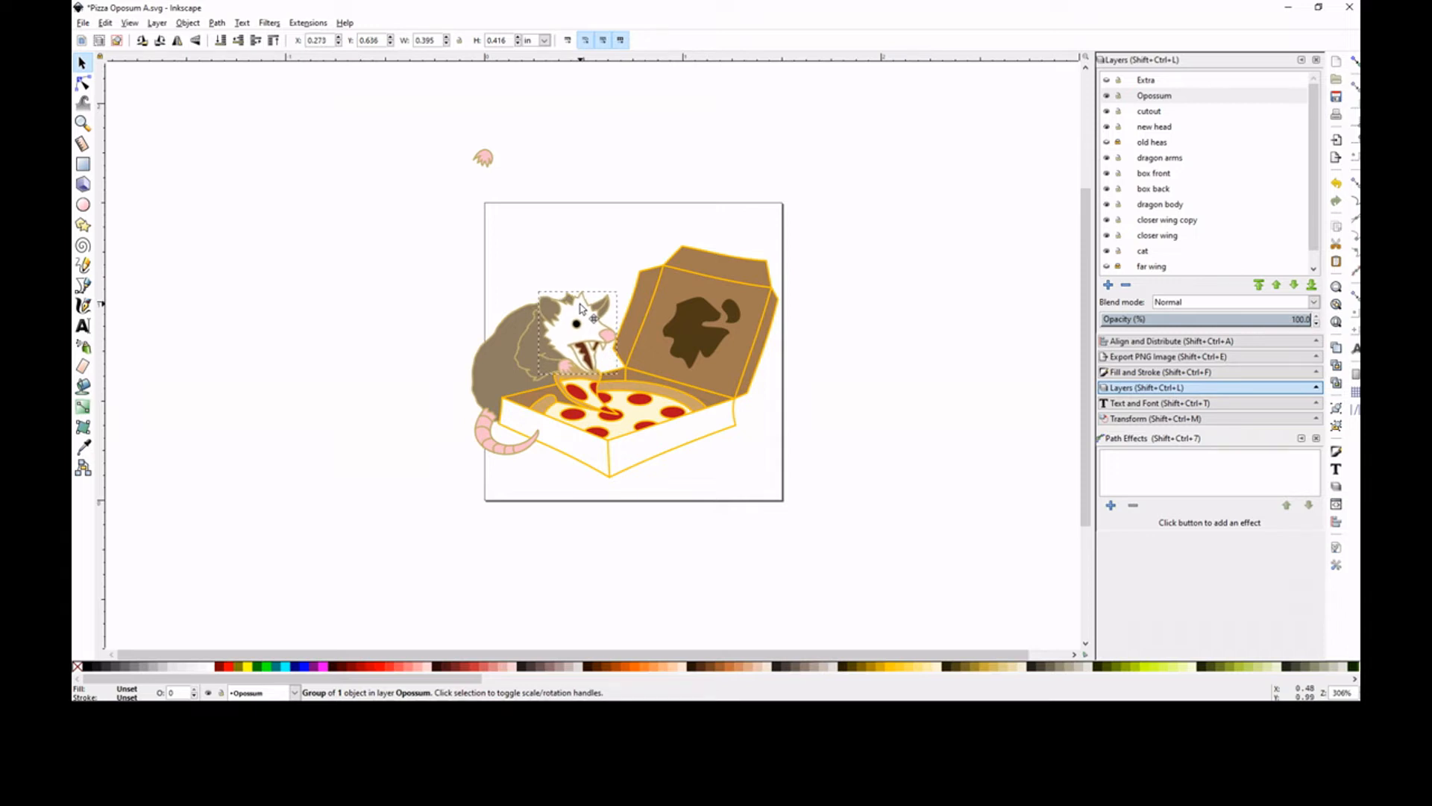
left_click(365, 303)
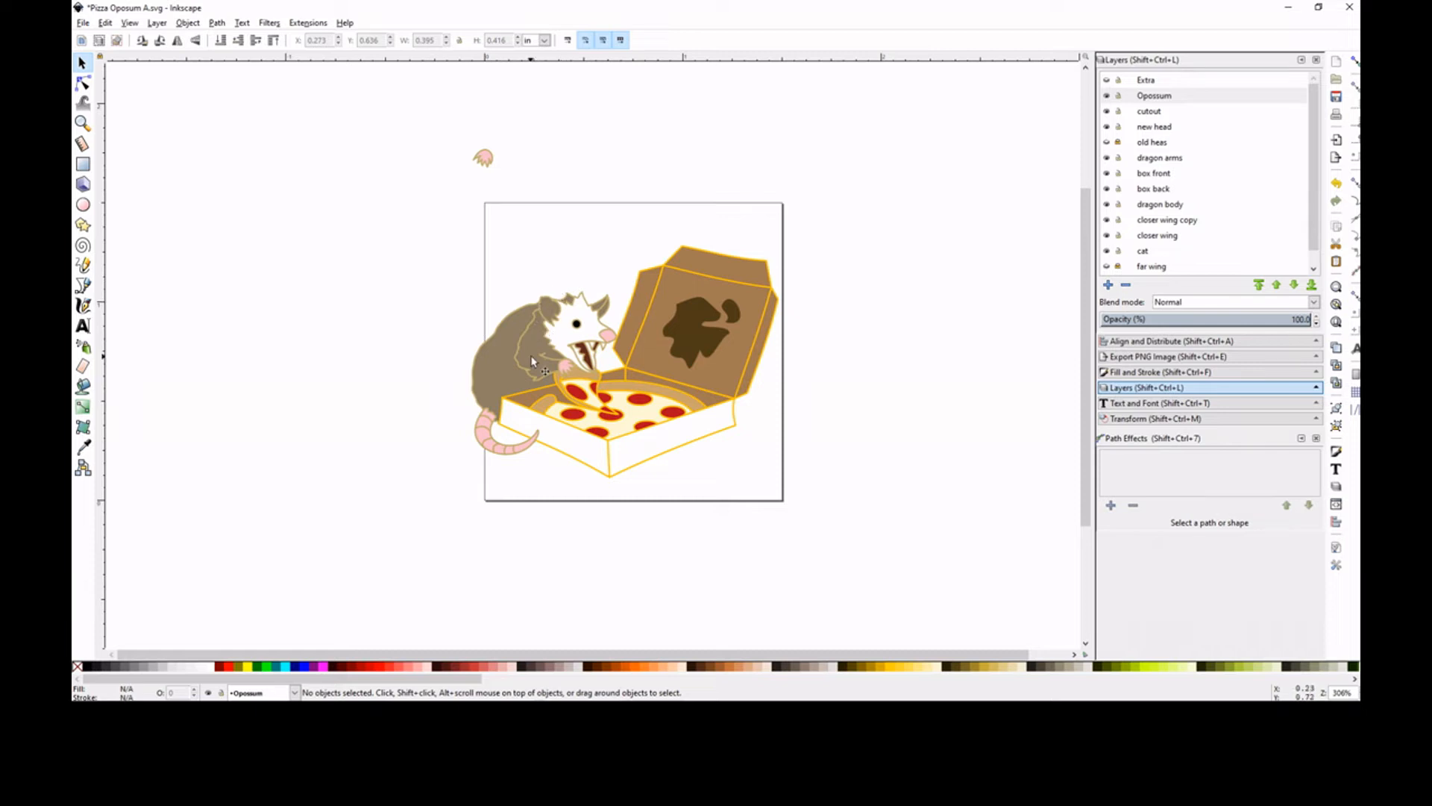
Nudge the shoulder, arm and near paw slightly down toward the opossum's back, and move the spare paw to just above the page
left_click(564, 368)
left_click(546, 364, "shift")
left_click(527, 333, "shift")
left_click_drag(526, 333, 519, 346)
left_click(422, 314)
left_click_drag(483, 158, 529, 183)
Duplicate the opossum's near paw on the pizza slice and flip the copy horizontally
left_click(83, 123)
left_click_drag(422, 260, 687, 450)
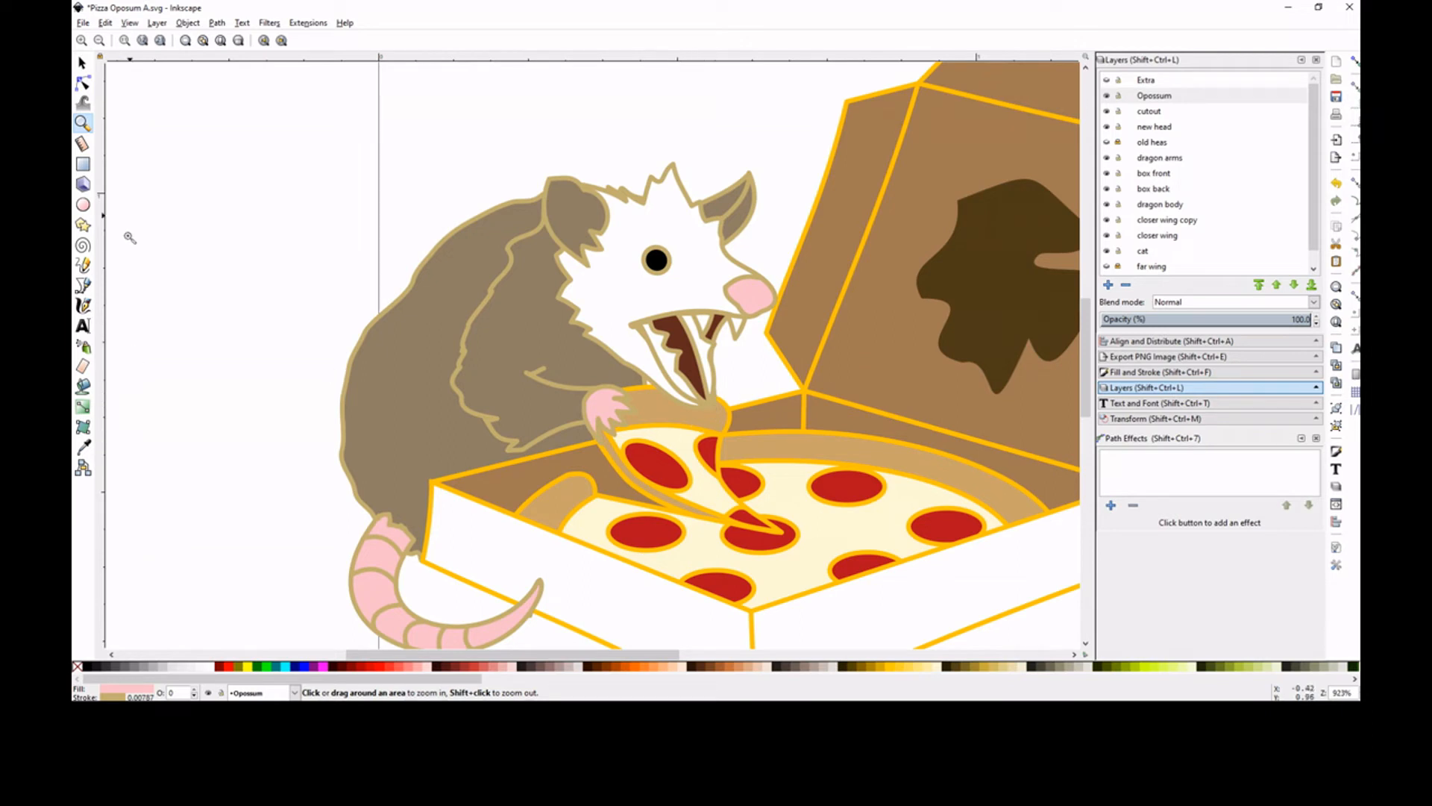
left_click(82, 63)
right_click(601, 407)
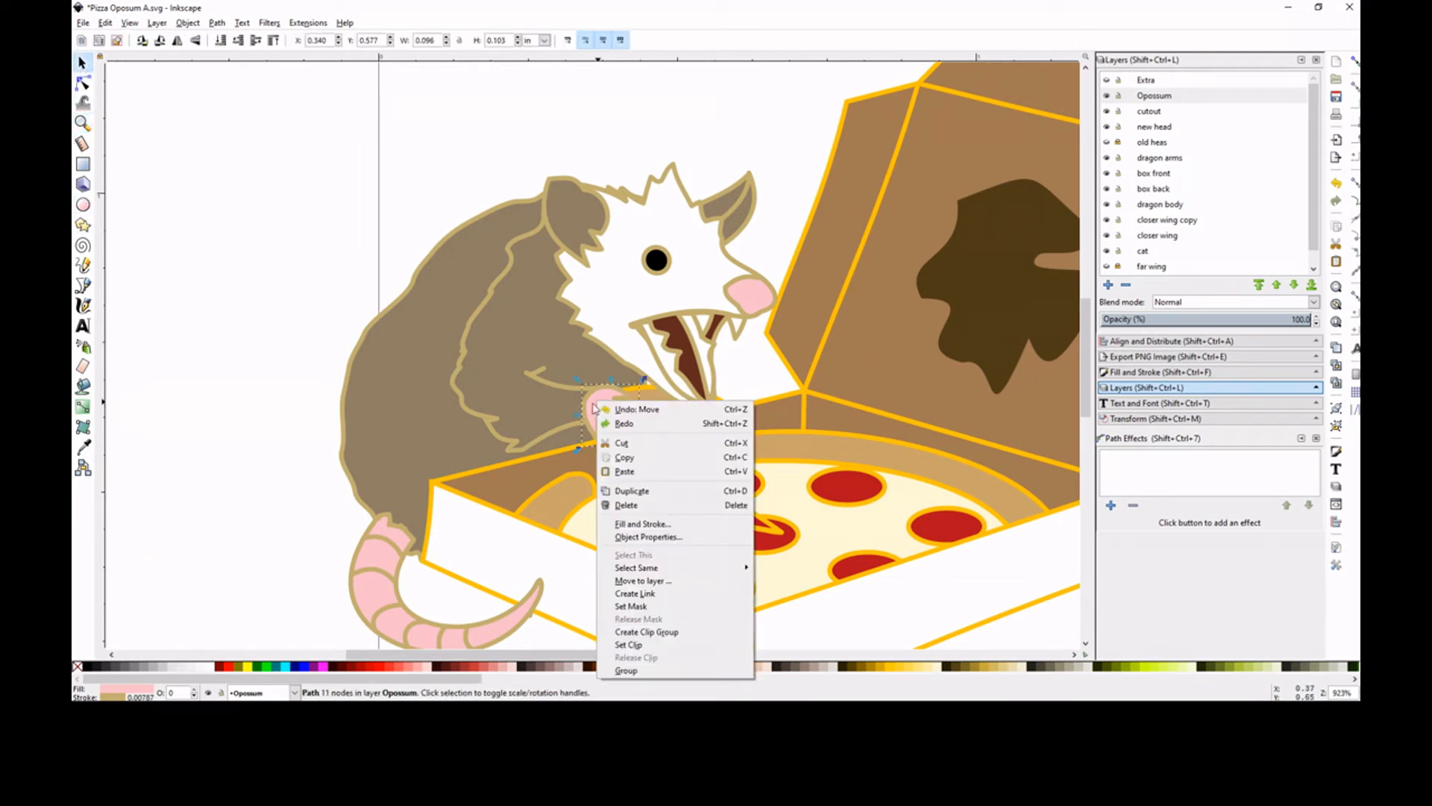
left_click(639, 486)
left_click(188, 22)
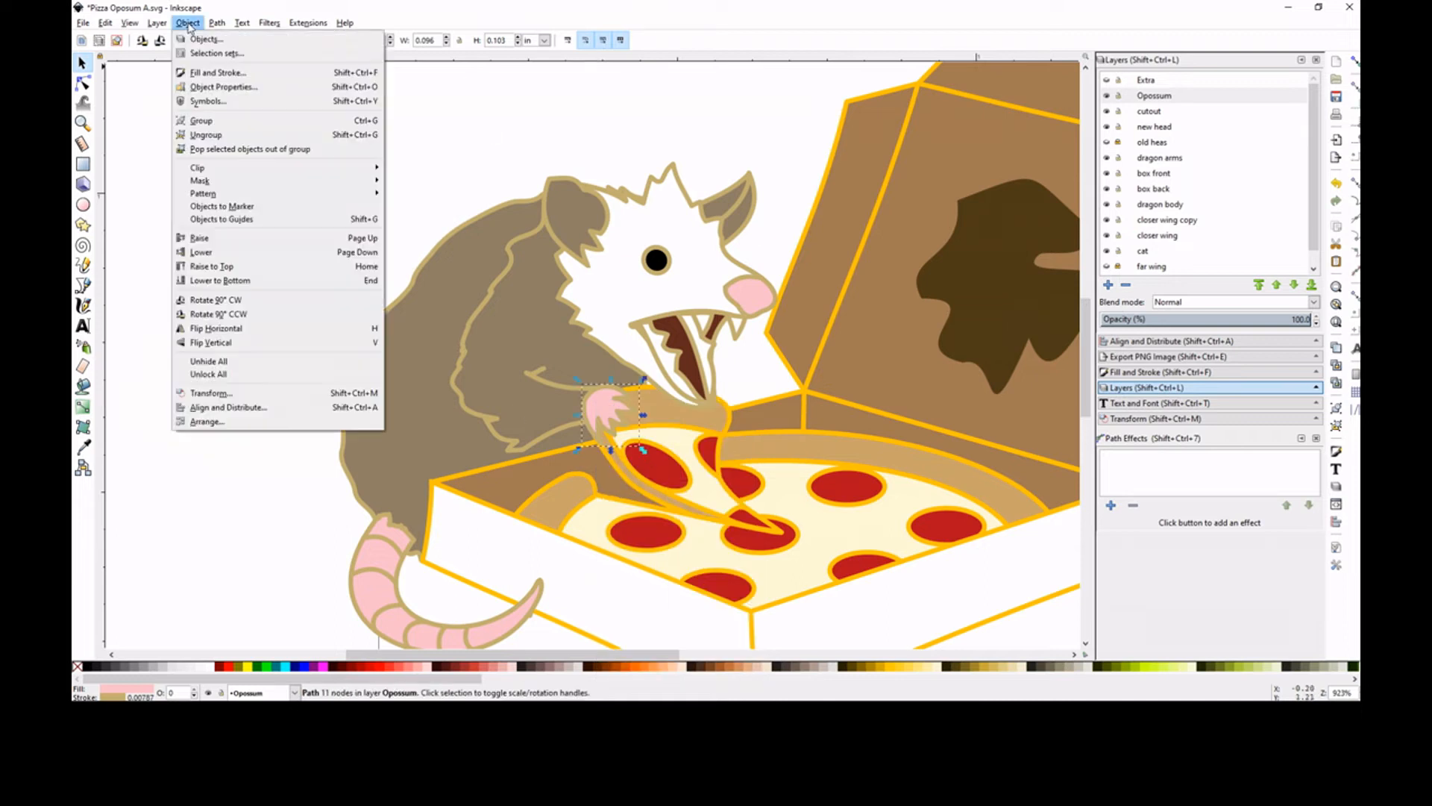
left_click(281, 324)
Move the flipped paw to the far end of the slice's crust, under the chin, and lower it one level in the stacking order
left_click_drag(623, 415, 724, 413)
key("Page_Down")
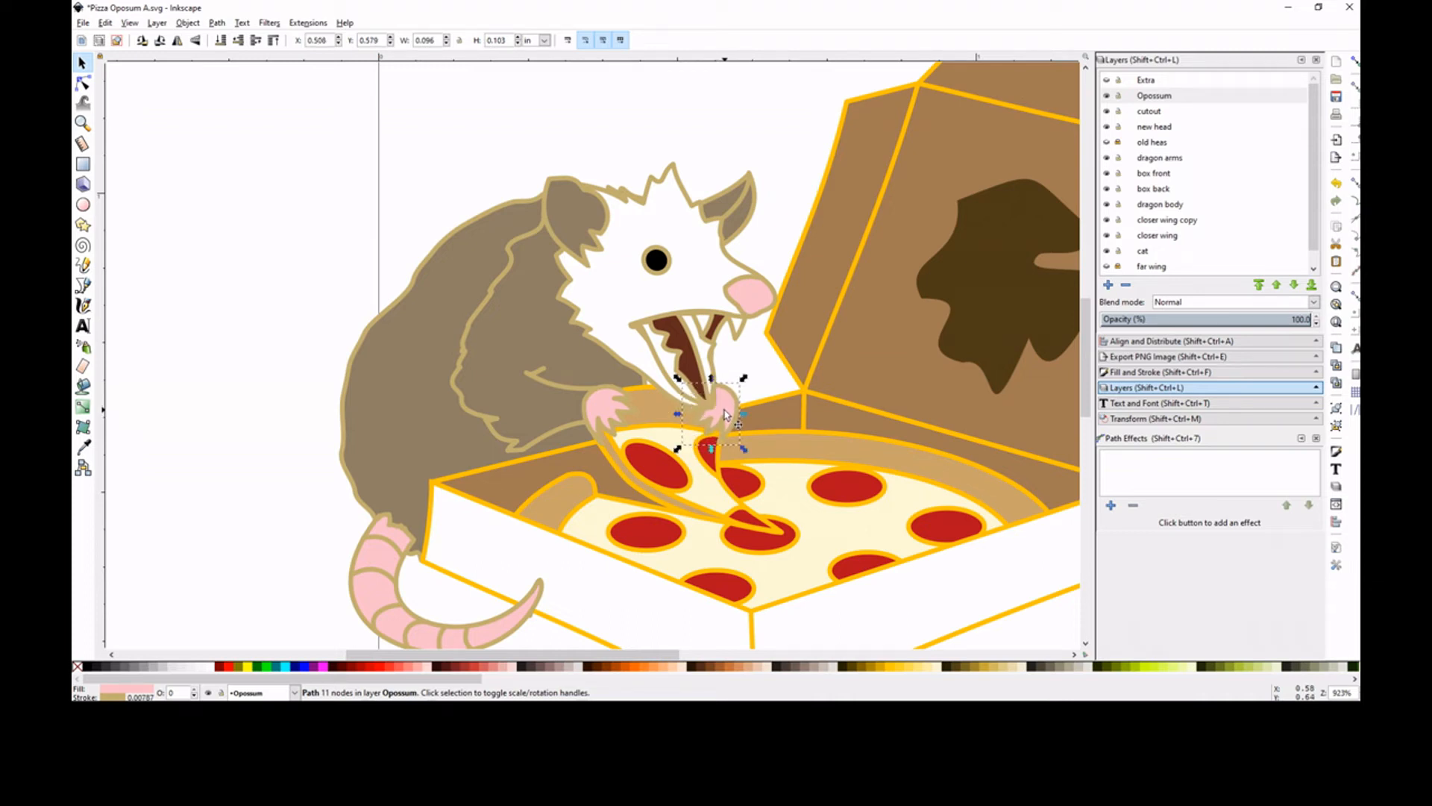
left_click(754, 75)
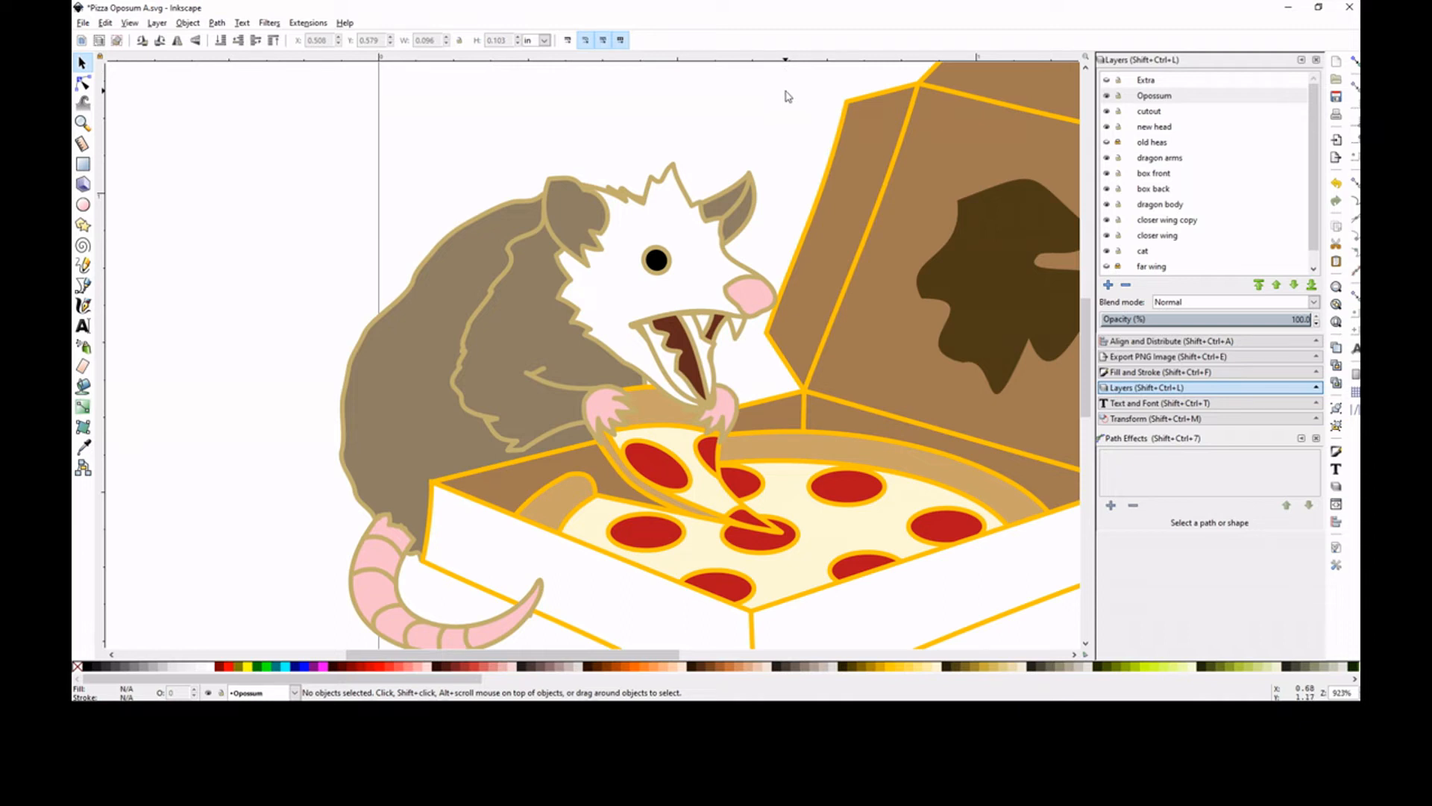
Move the body's chest node about 0.04 in across and 0.01 in down, behind the opossum's open mouth
left_click(562, 349)
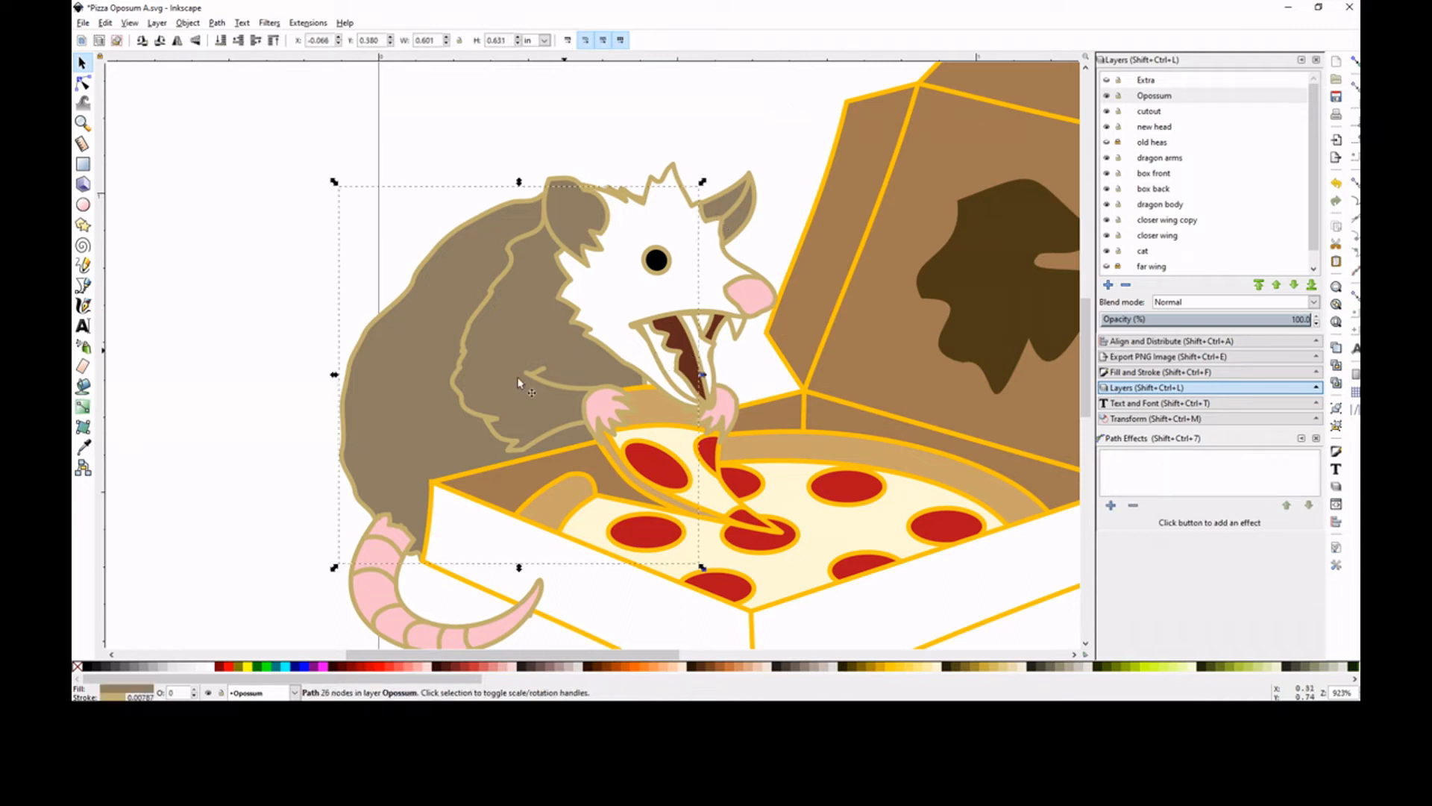
left_click(83, 83)
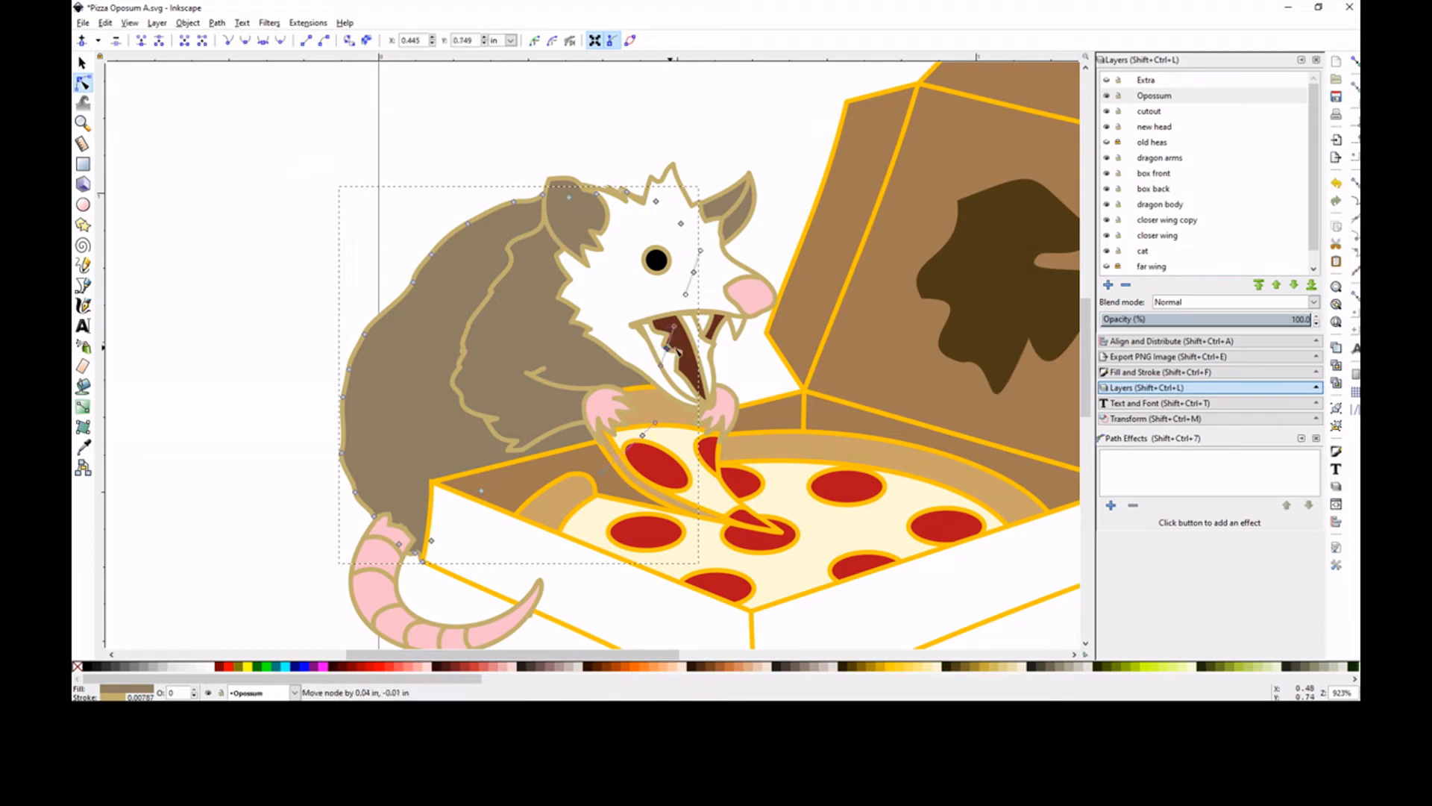
left_click(533, 114)
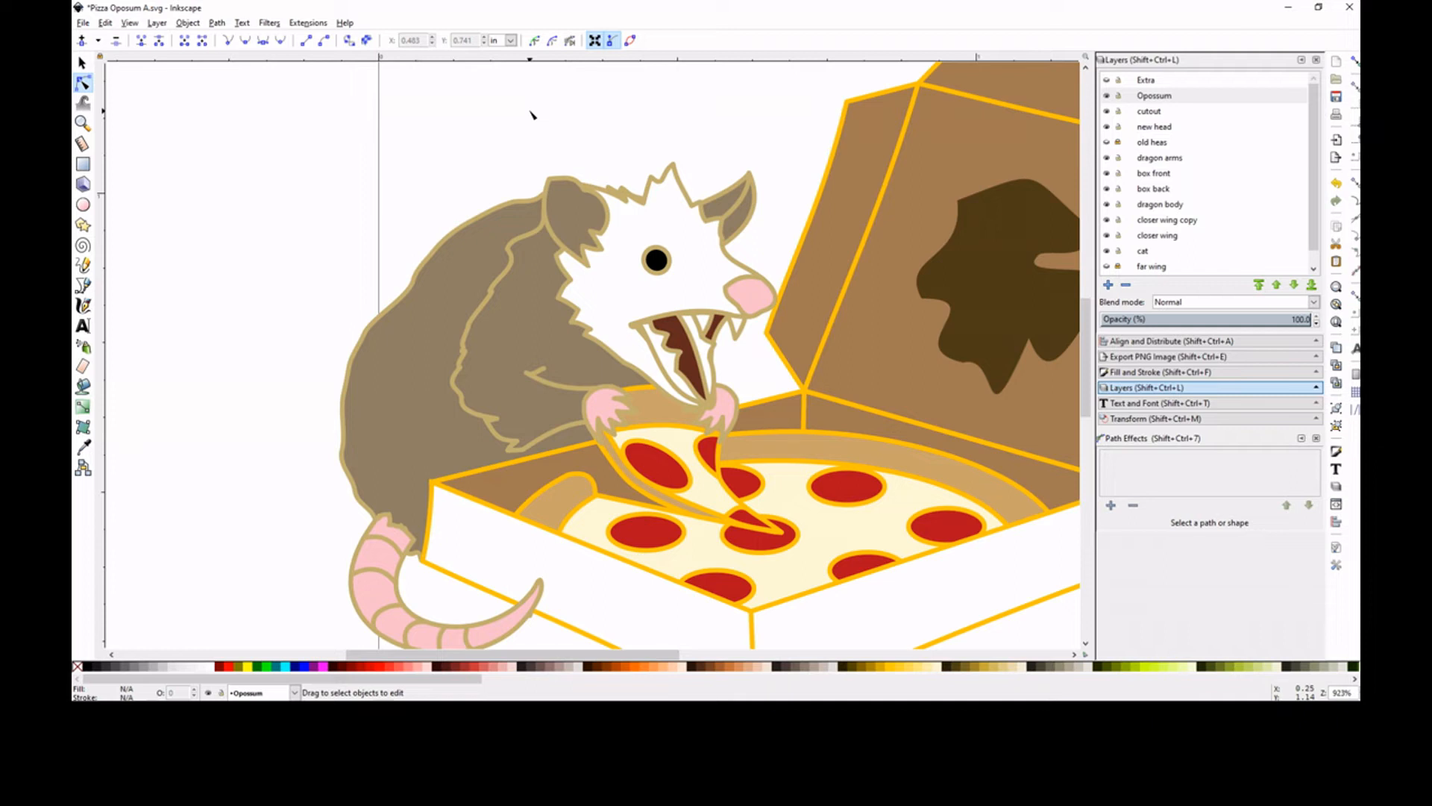
Delete the spare paw lying above the page
key("minus")
key("minus")
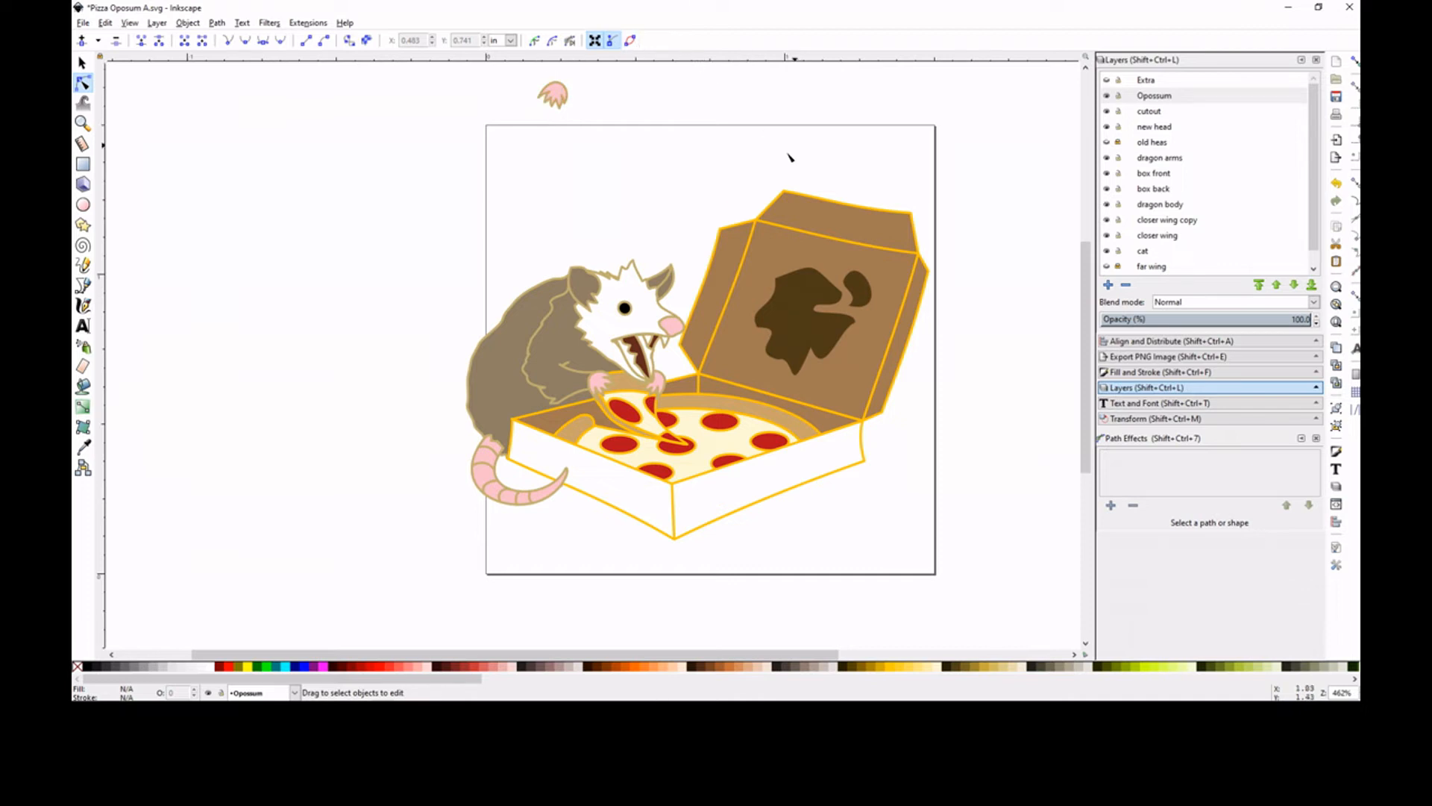
left_click(82, 63)
left_click_drag(520, 52, 587, 121)
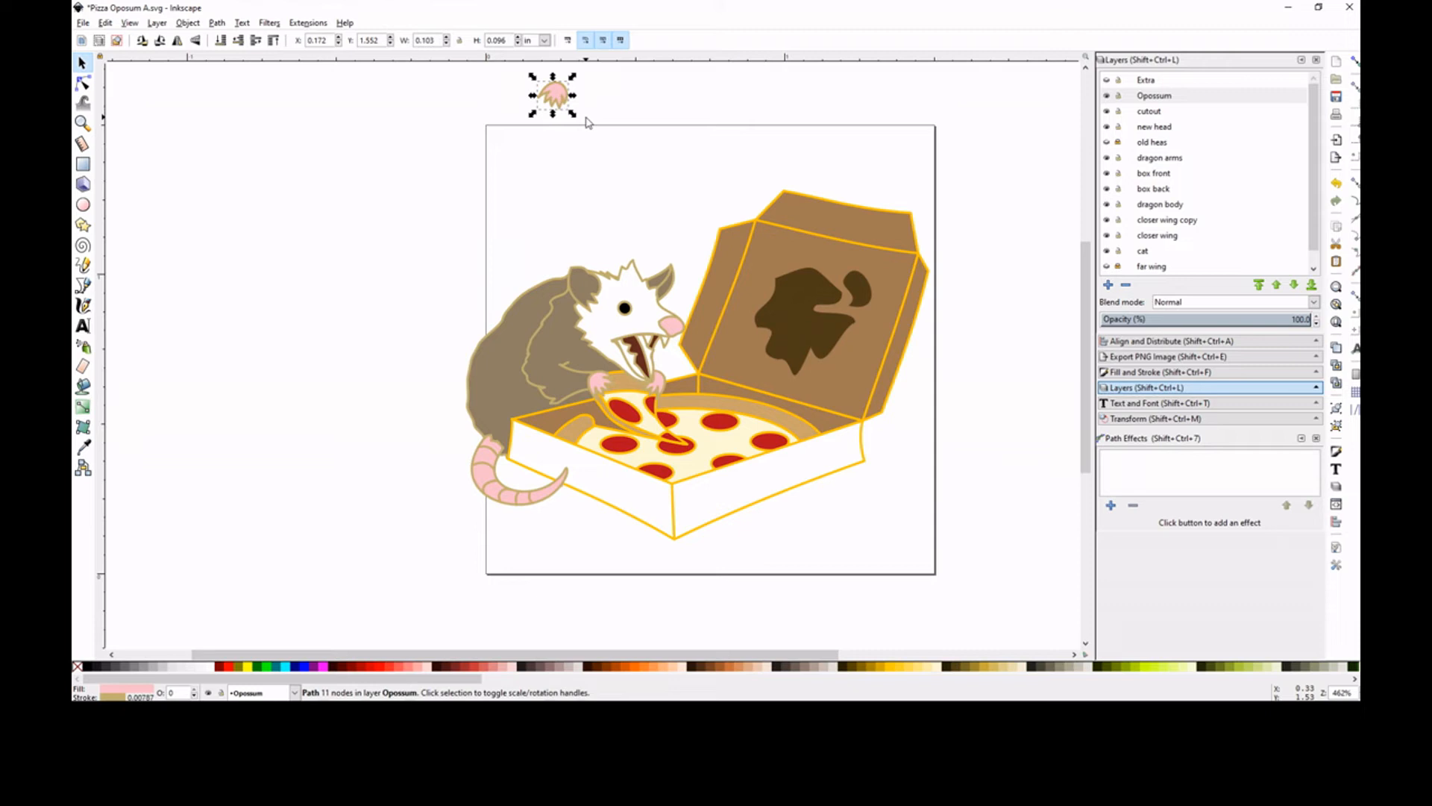
left_click(585, 119)
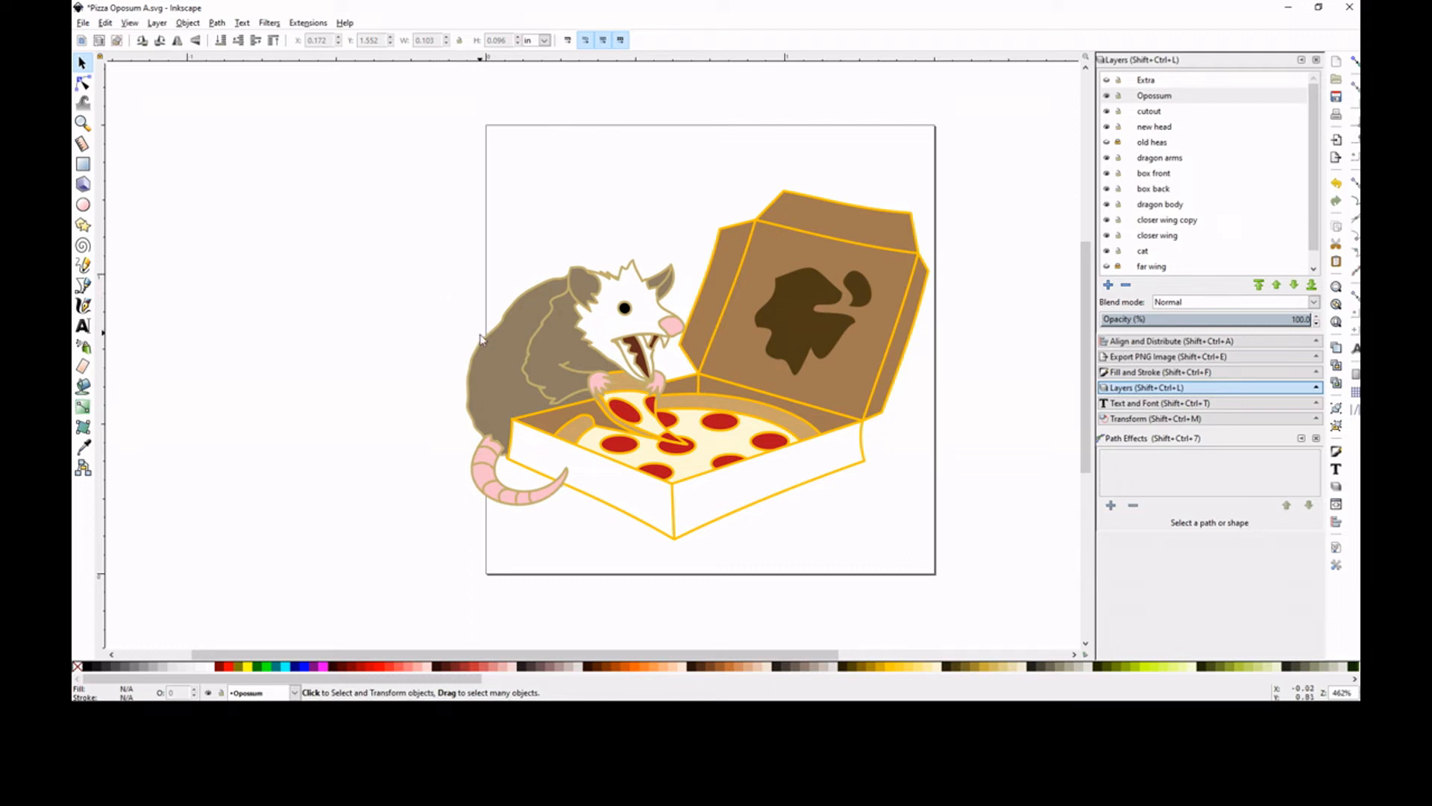
Narrow the opossum's body and tail together from the back side to a combined width of about 0.574 in
left_click(494, 361)
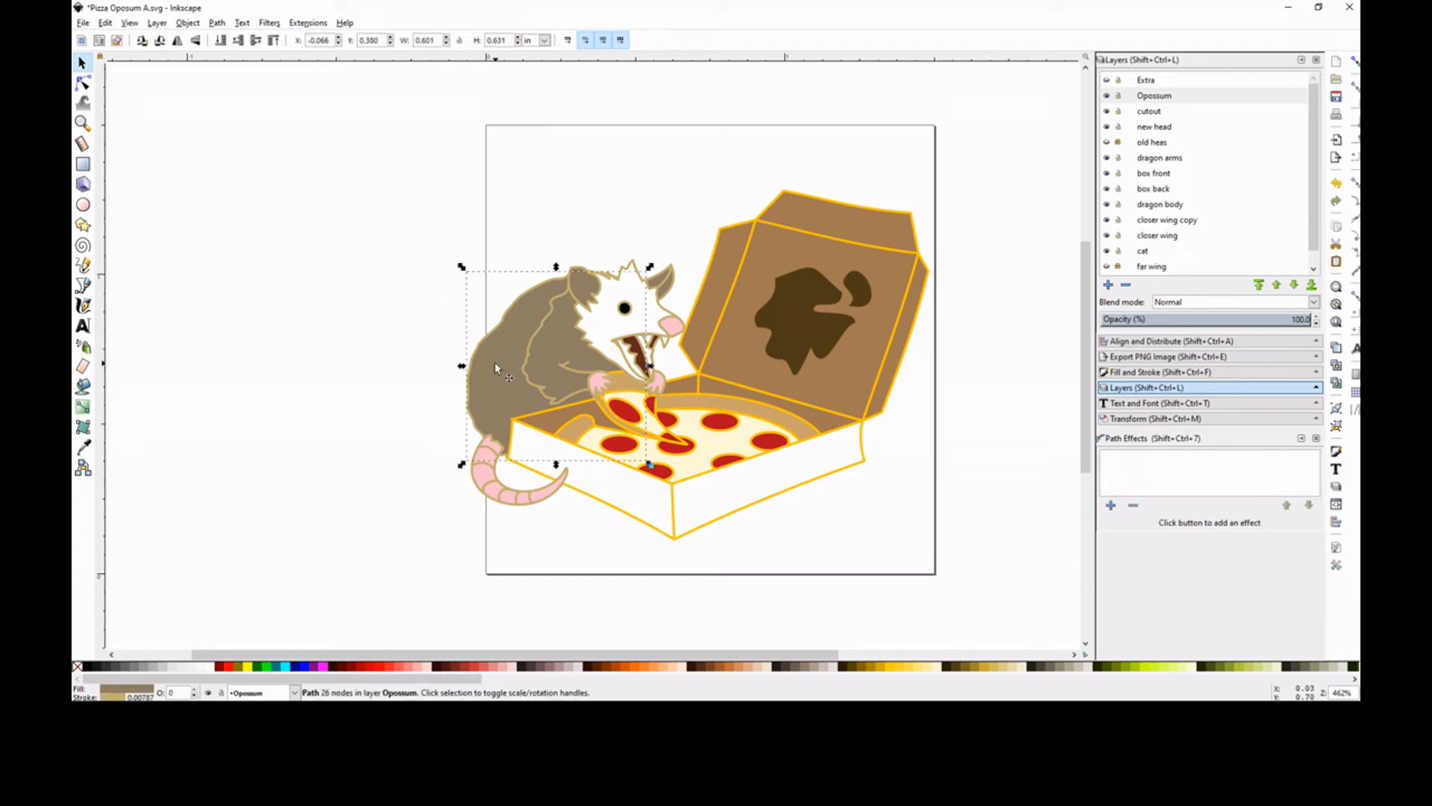
left_click_drag(411, 409, 593, 533)
left_click_drag(461, 388, 469, 395)
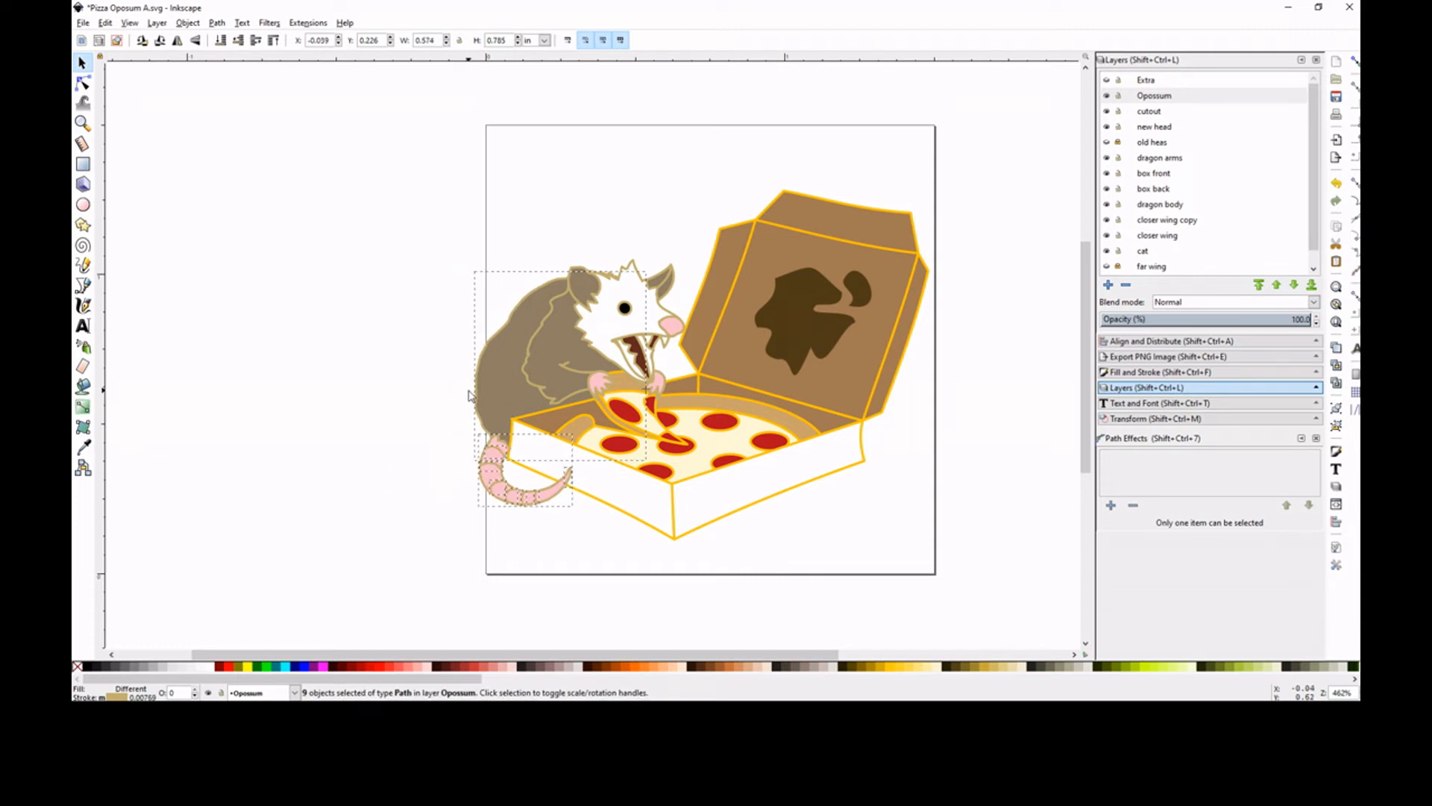
left_click(392, 406)
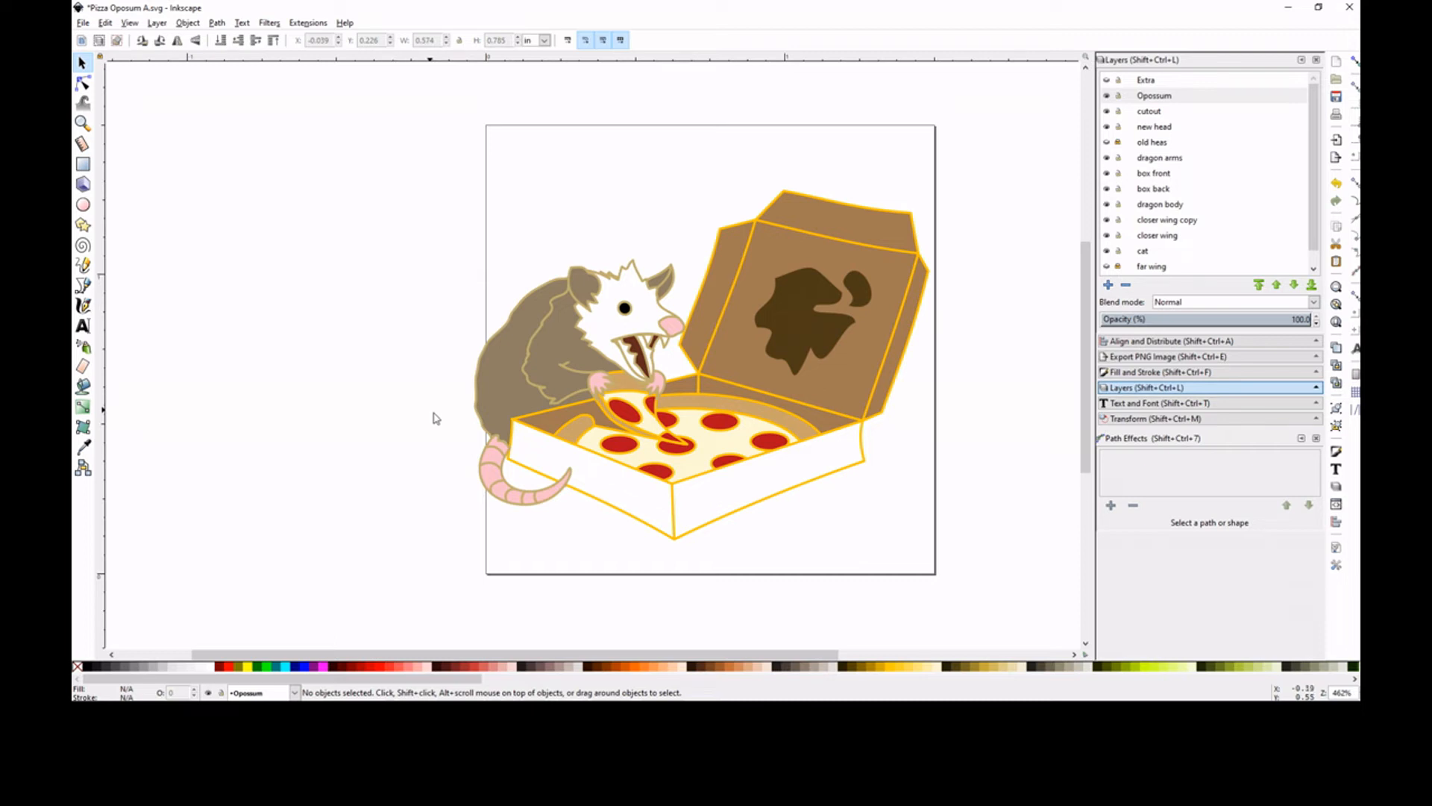
Rotate the tail and its ring lines clockwise and move them to about X -0.110, Y 0.274 in, with the base tucked against the rump
left_click(563, 497)
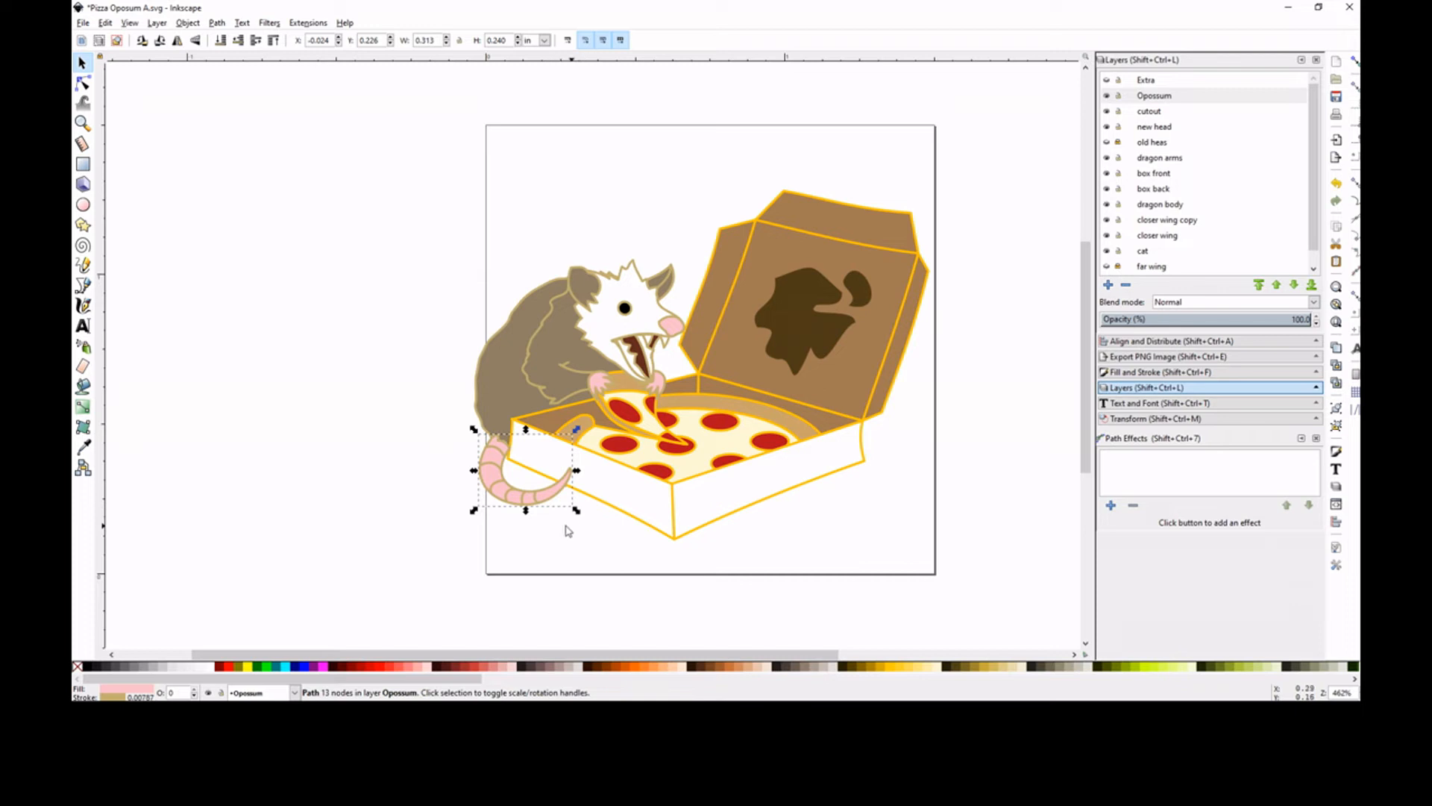
left_click_drag(557, 507, 453, 437)
key("ctrl+z")
left_click(492, 471)
left_click_drag(526, 471, 509, 444)
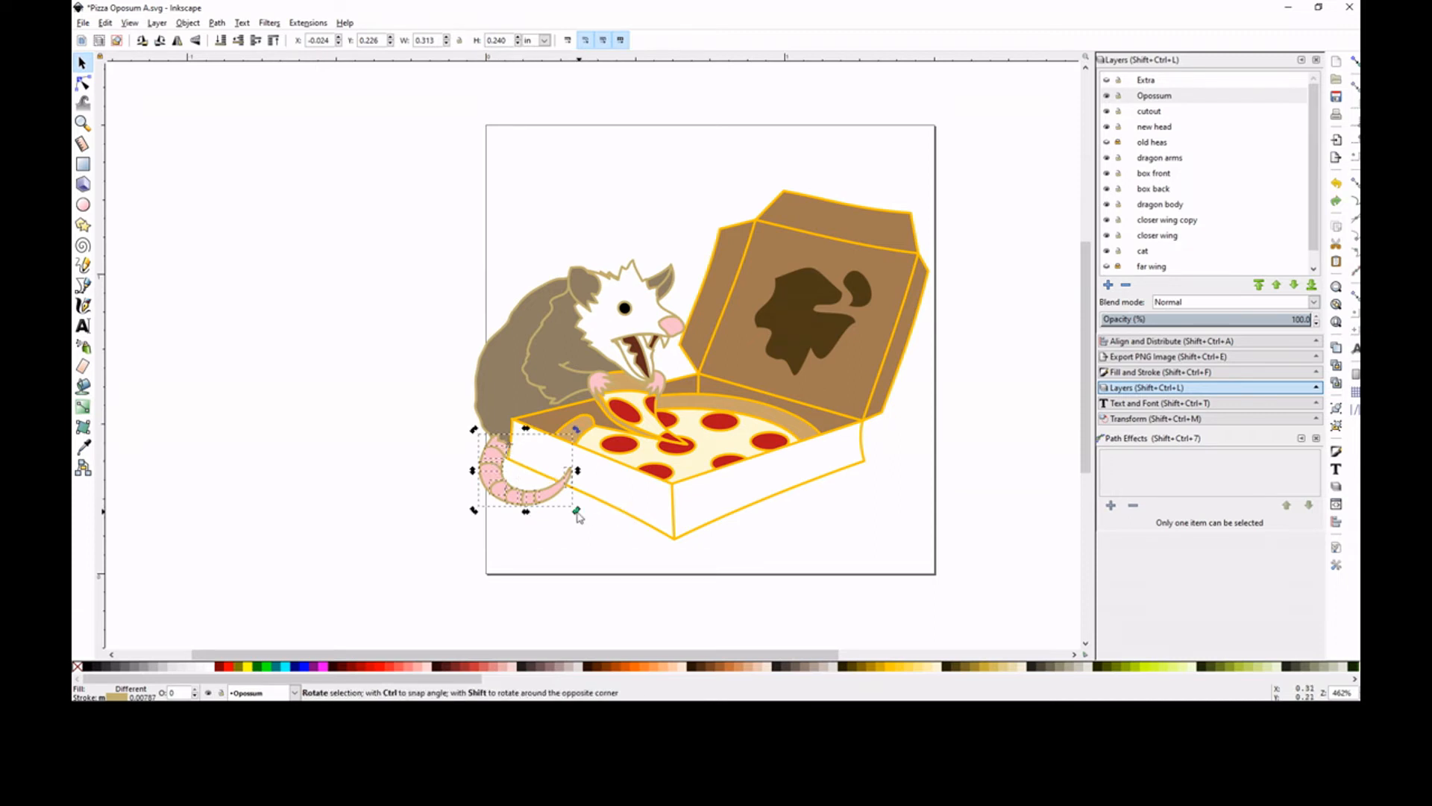
left_click_drag(577, 513, 510, 530)
mouse_move(475, 448)
left_mouse_down()
mouse_move(456, 431)
mouse_move(470, 424)
left_mouse_up()
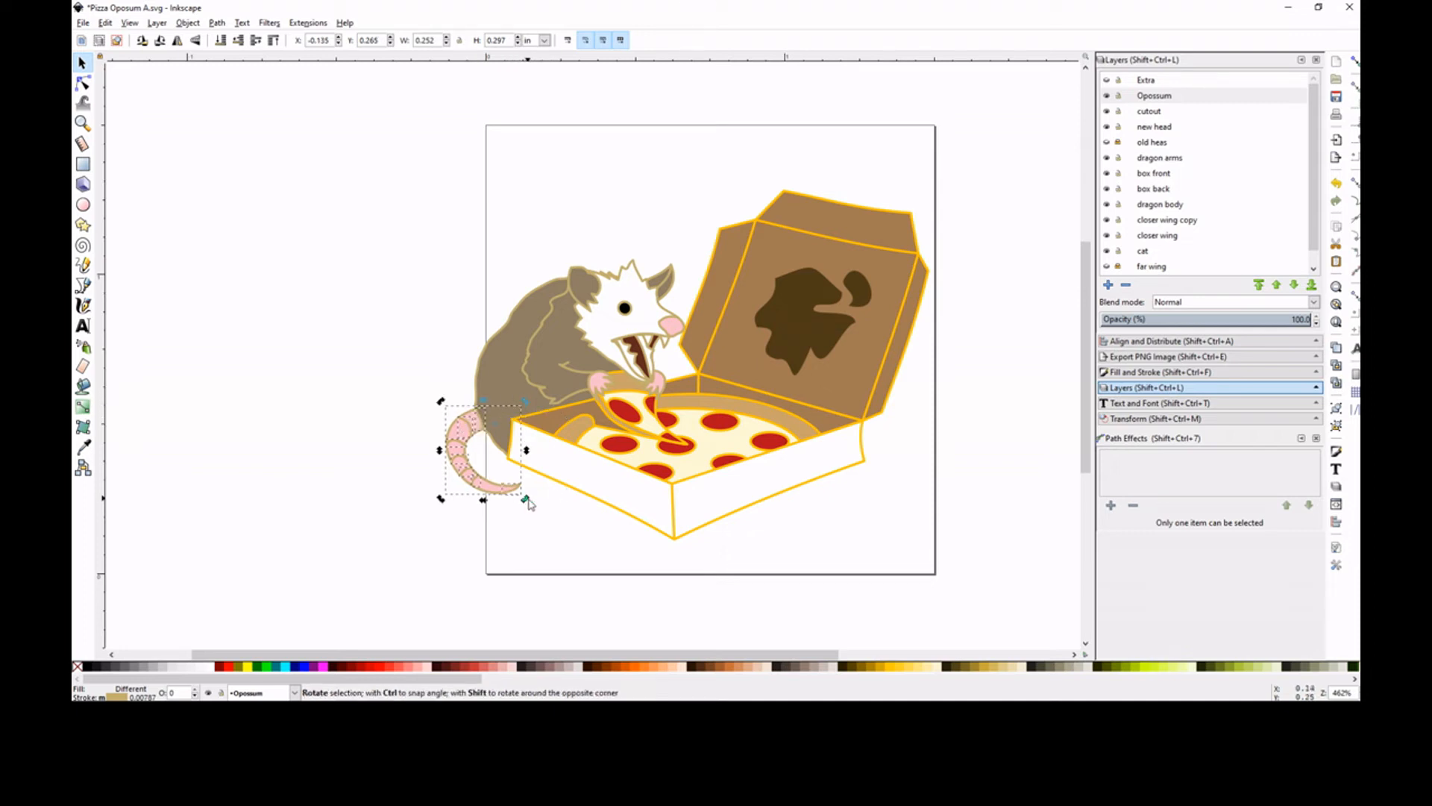
left_click_drag(526, 500, 545, 487)
left_click(351, 409)
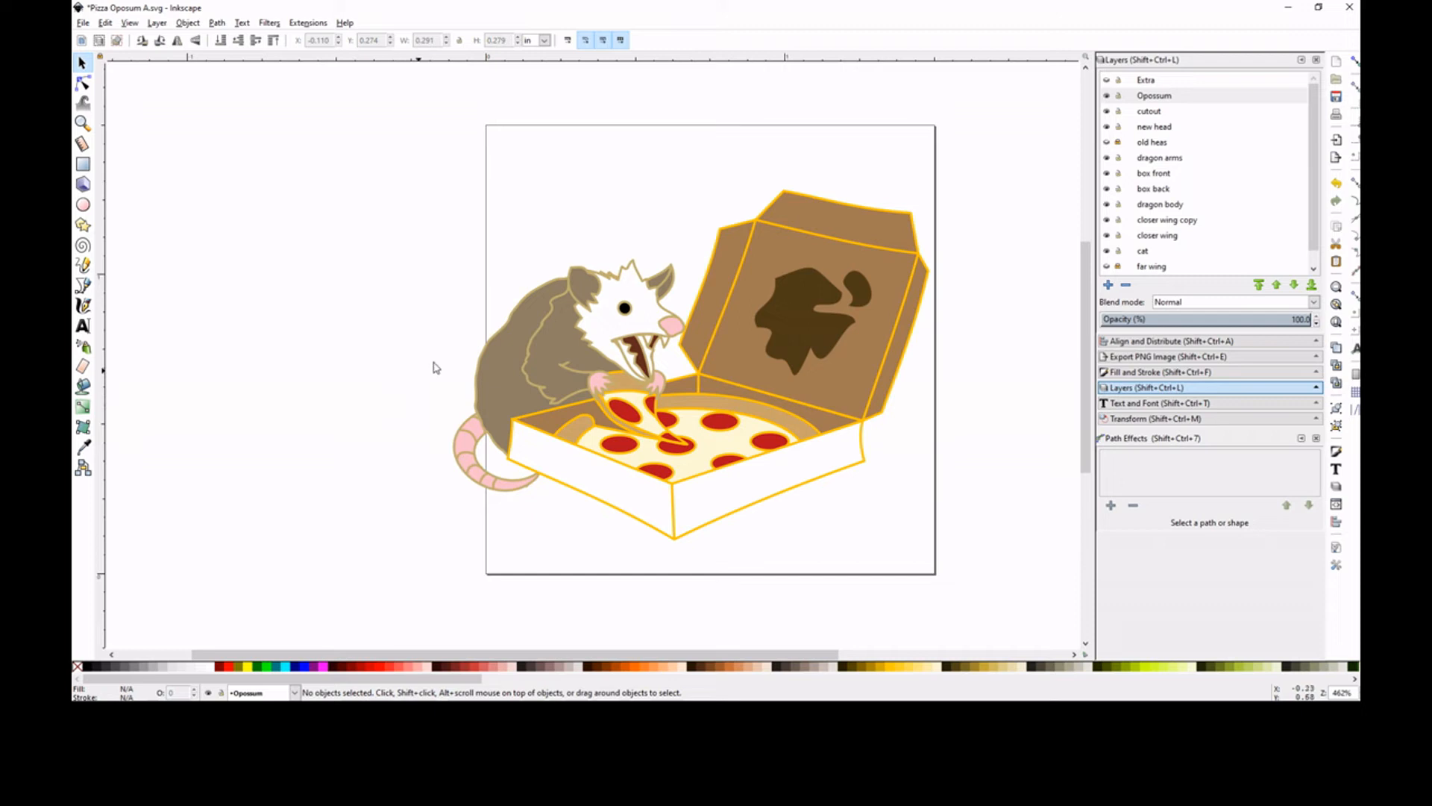
Delete the tail's uppermost ring line, where the tail meets the body
left_click(83, 123)
left_click_drag(426, 396, 522, 442)
left_click(83, 82)
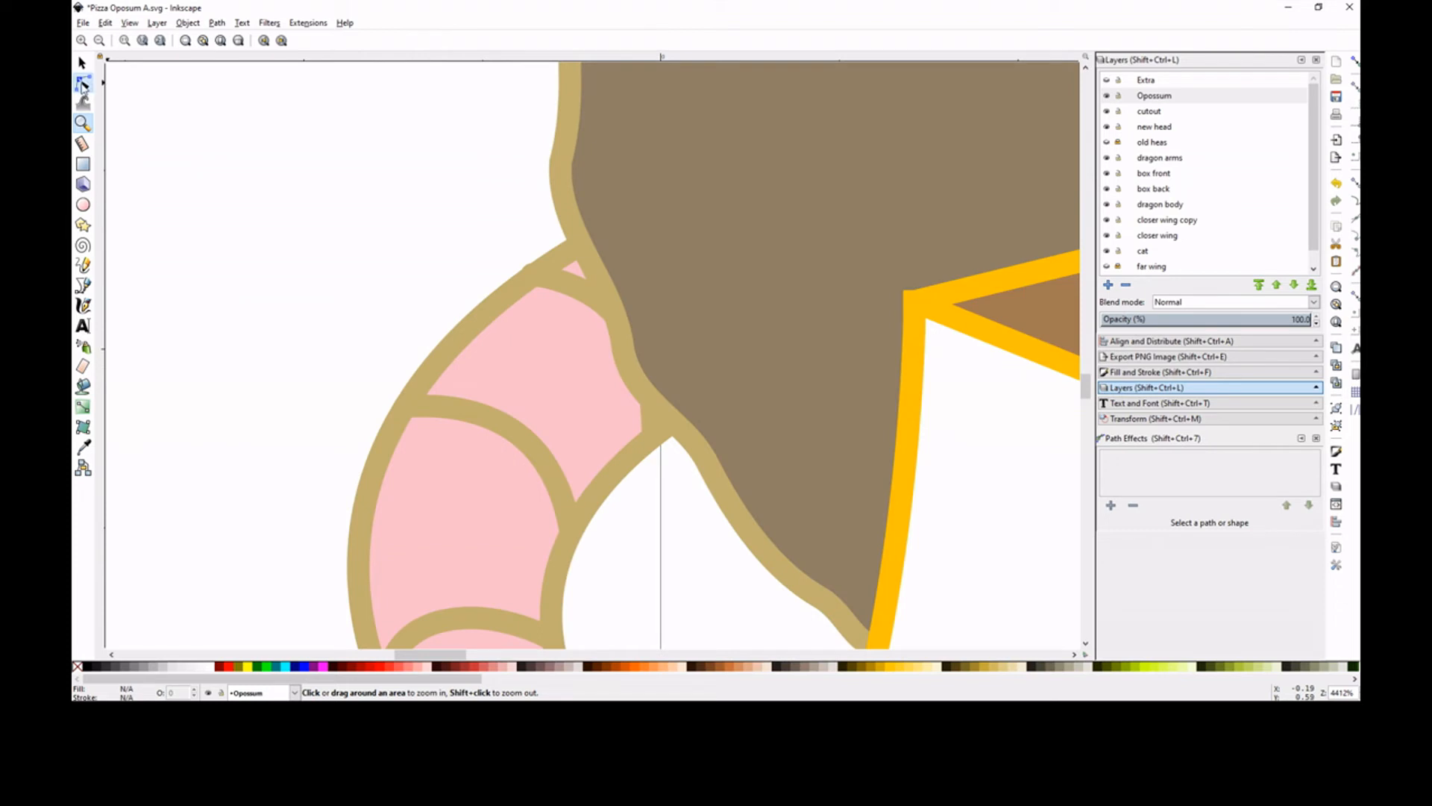
left_click(566, 293)
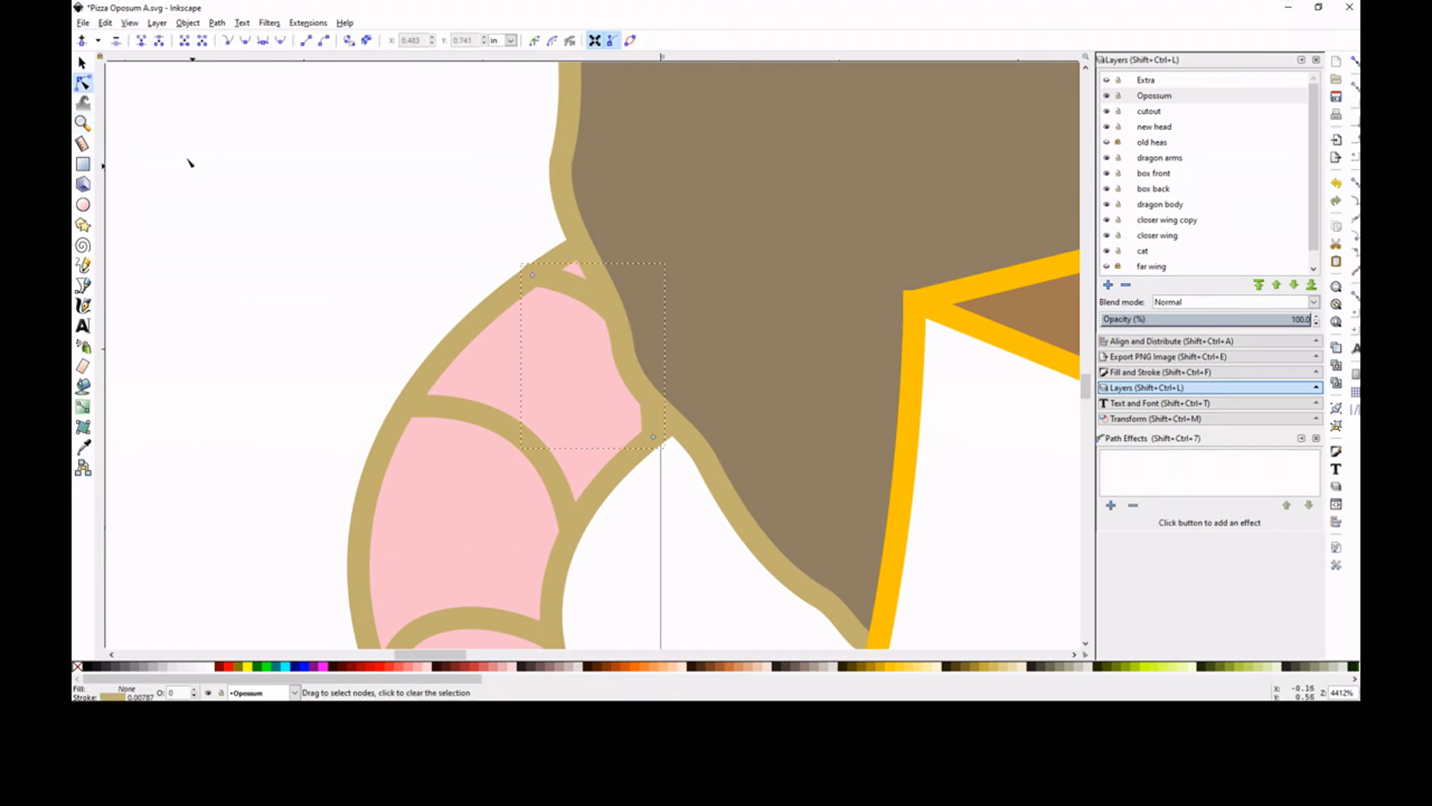
left_click(83, 64)
key("Escape")
key("minus")
key("minus")
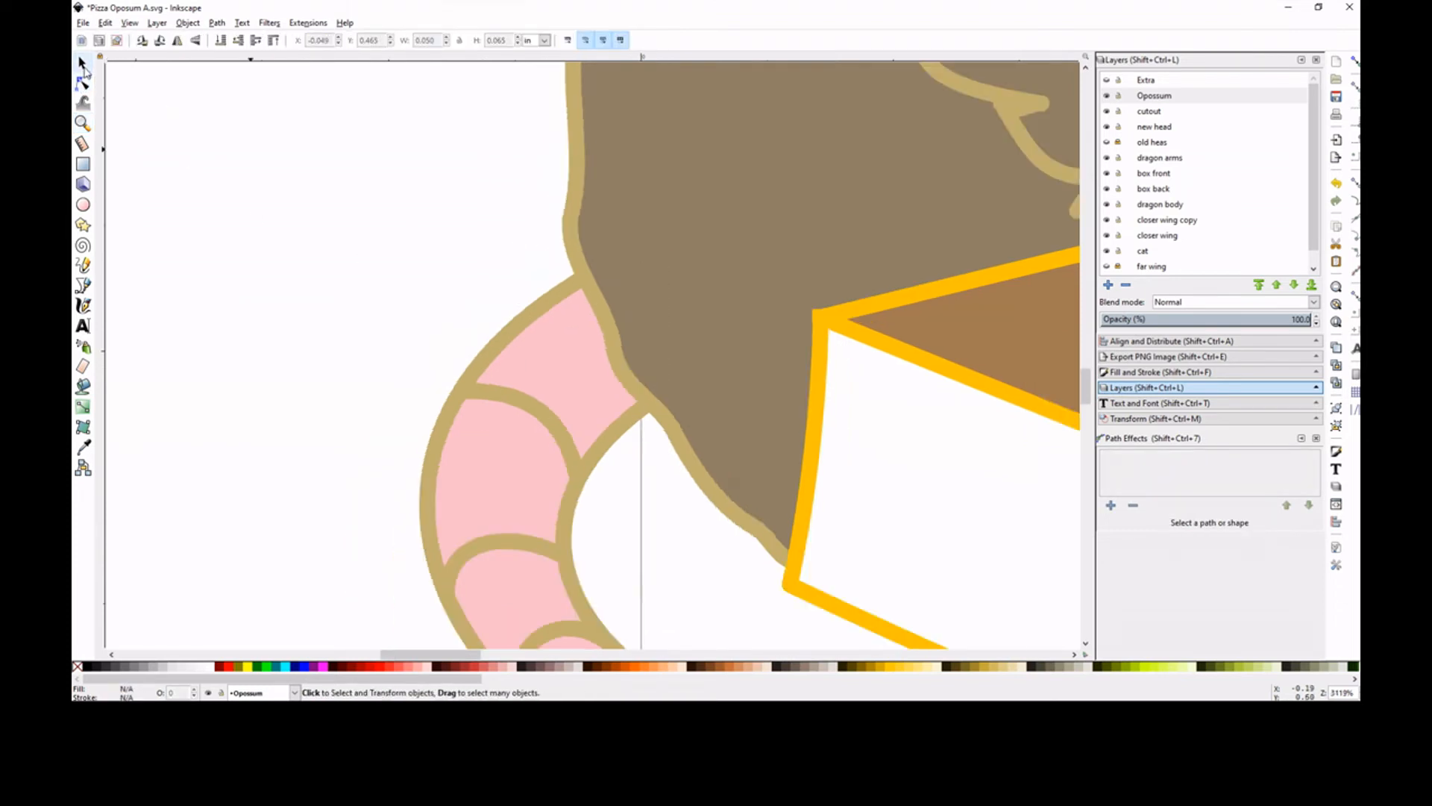
key("minus")
key("minus")
key("minus")
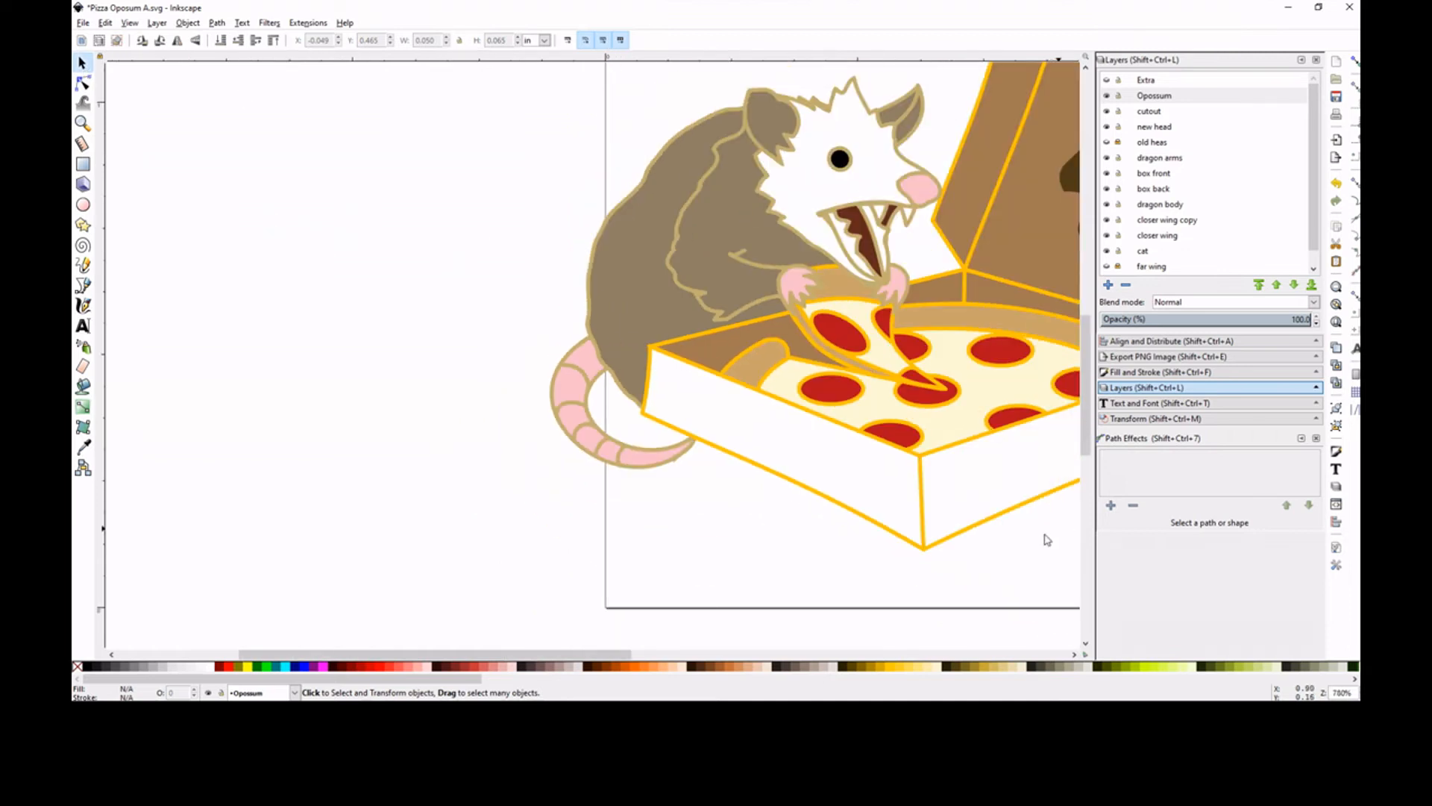
left_click_drag(536, 654, 635, 649)
key("minus")
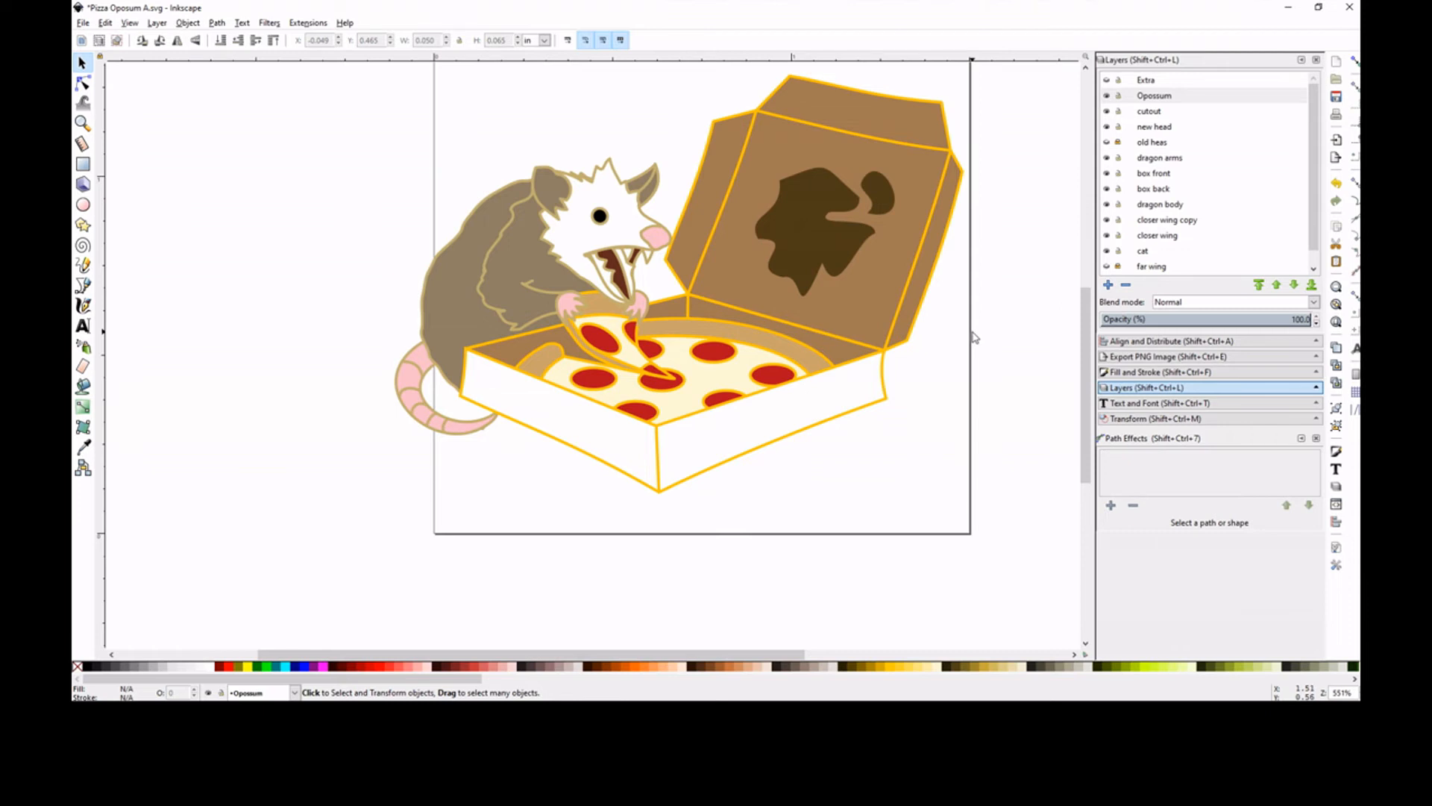
key("minus")
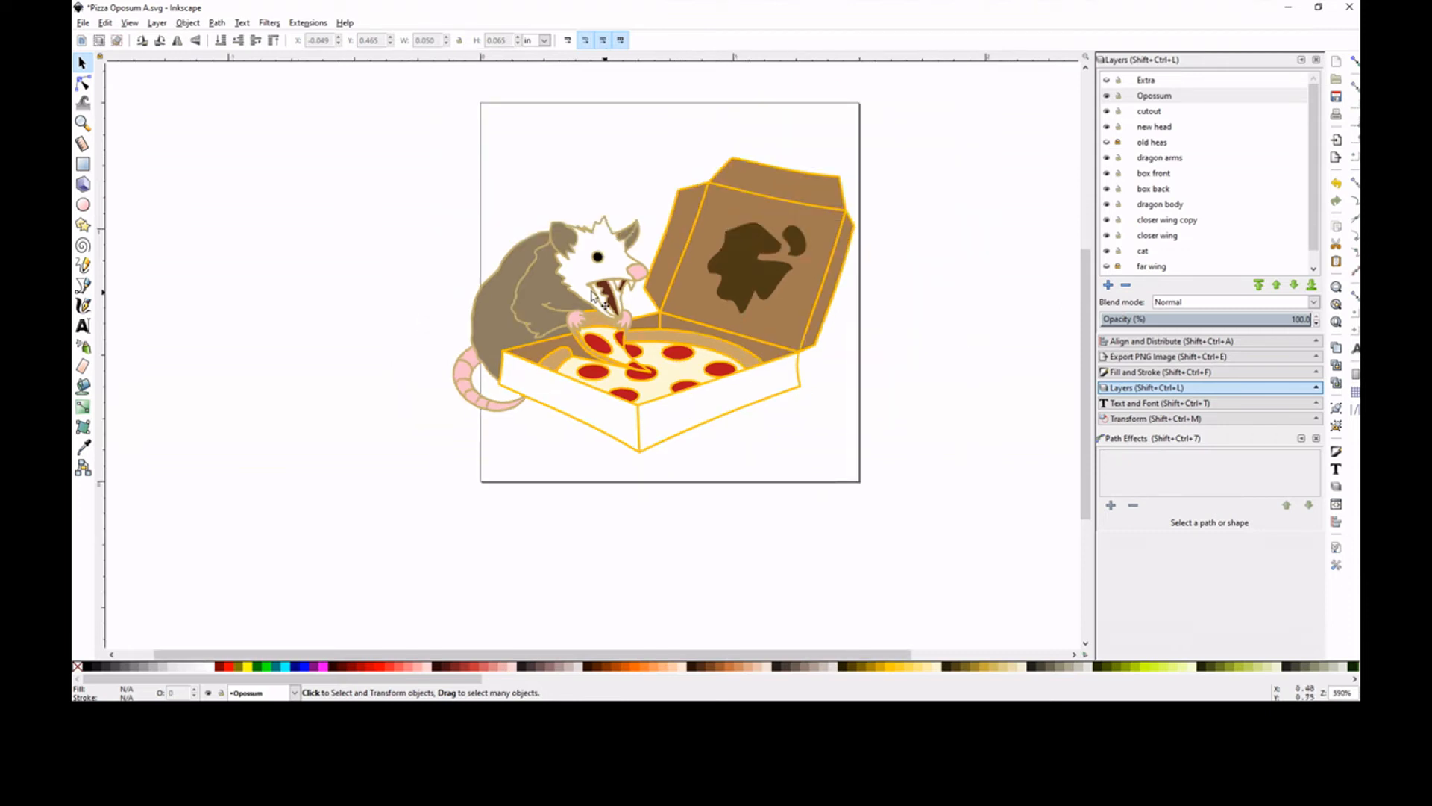
Copy the stroke colour code ffc400ff from the open pizza box lid
left_click(498, 297)
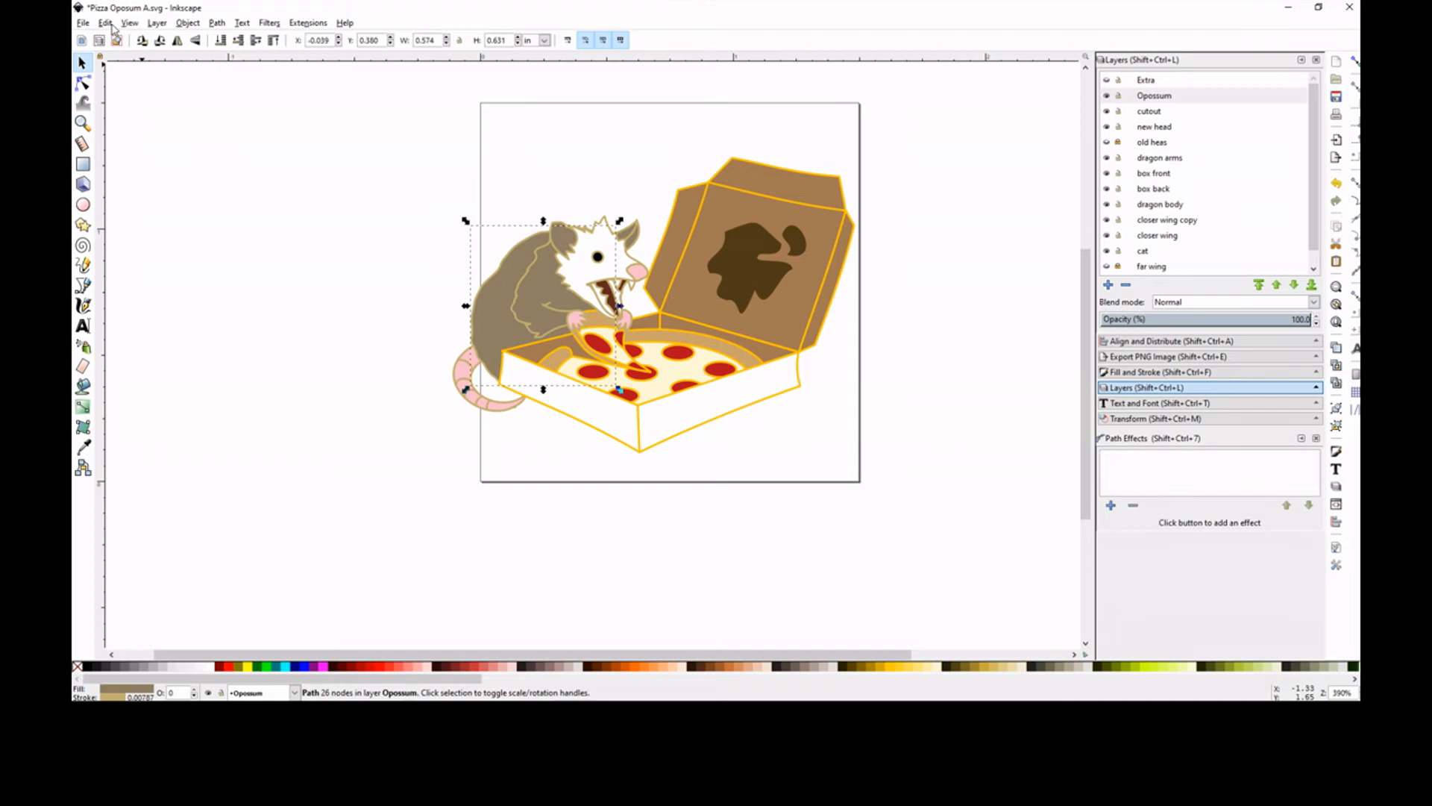
left_click(106, 23)
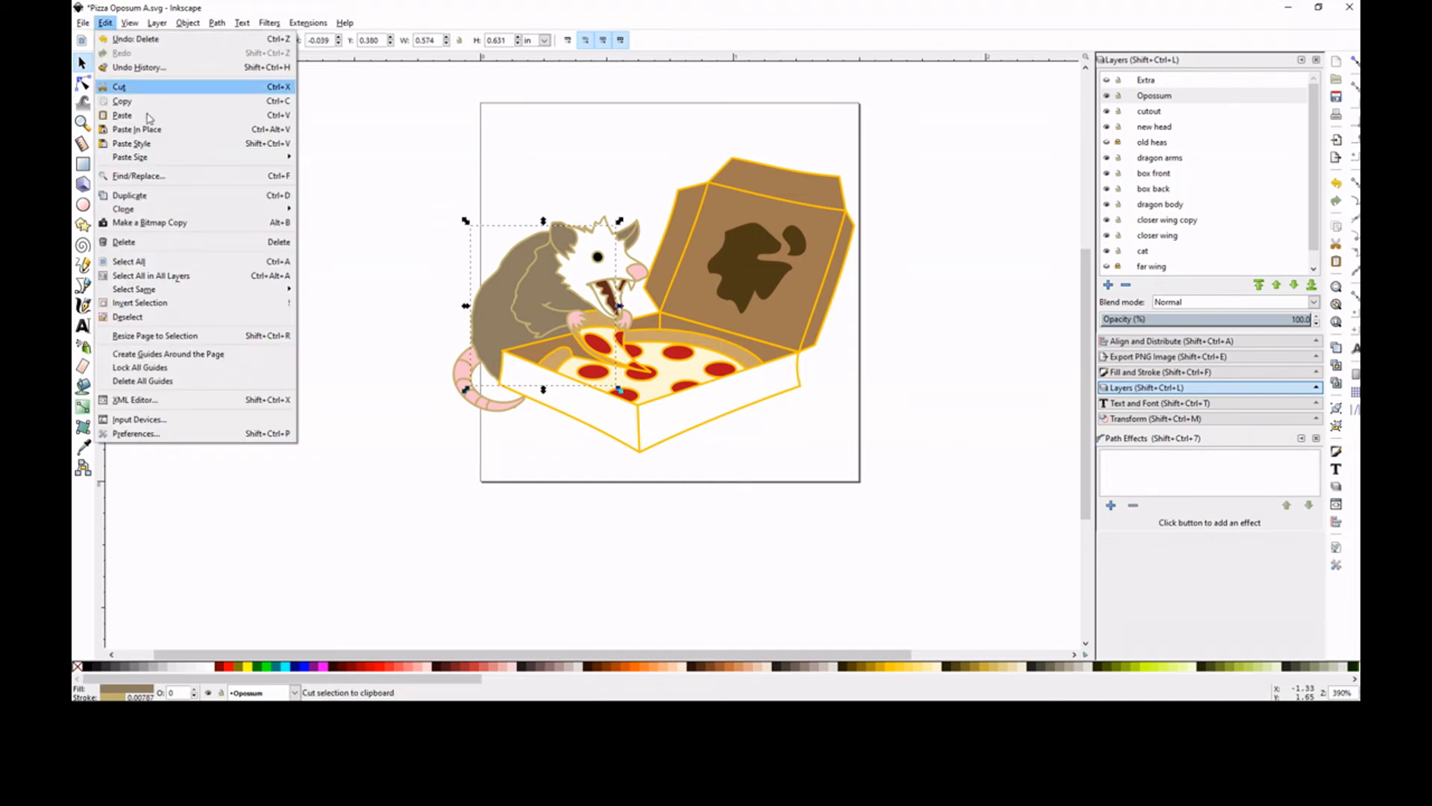
left_click(854, 270)
left_click(852, 270)
left_click(1156, 371)
left_click(1160, 82)
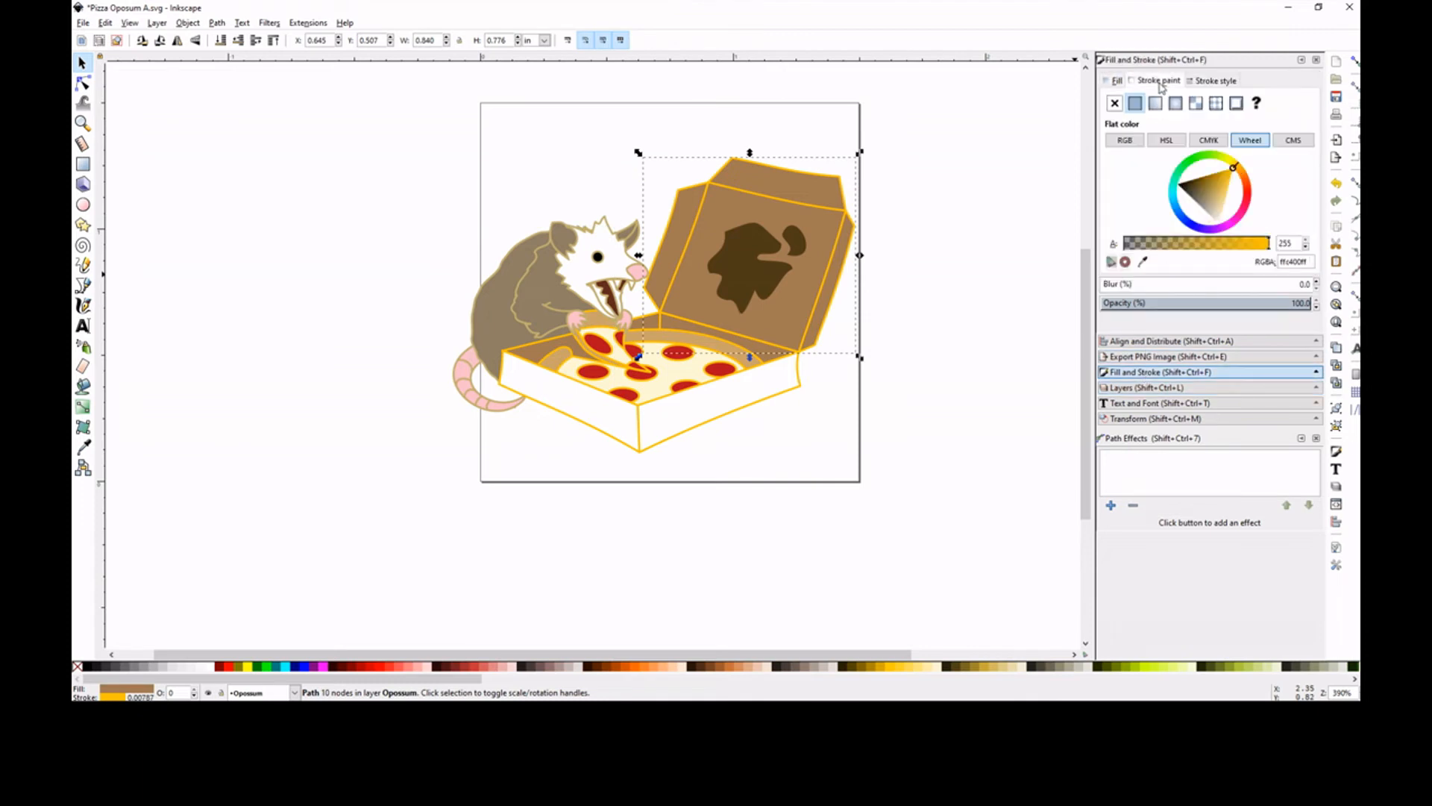
right_click(1304, 261)
left_click(1244, 290)
key("ctrl+c")
left_click(544, 252)
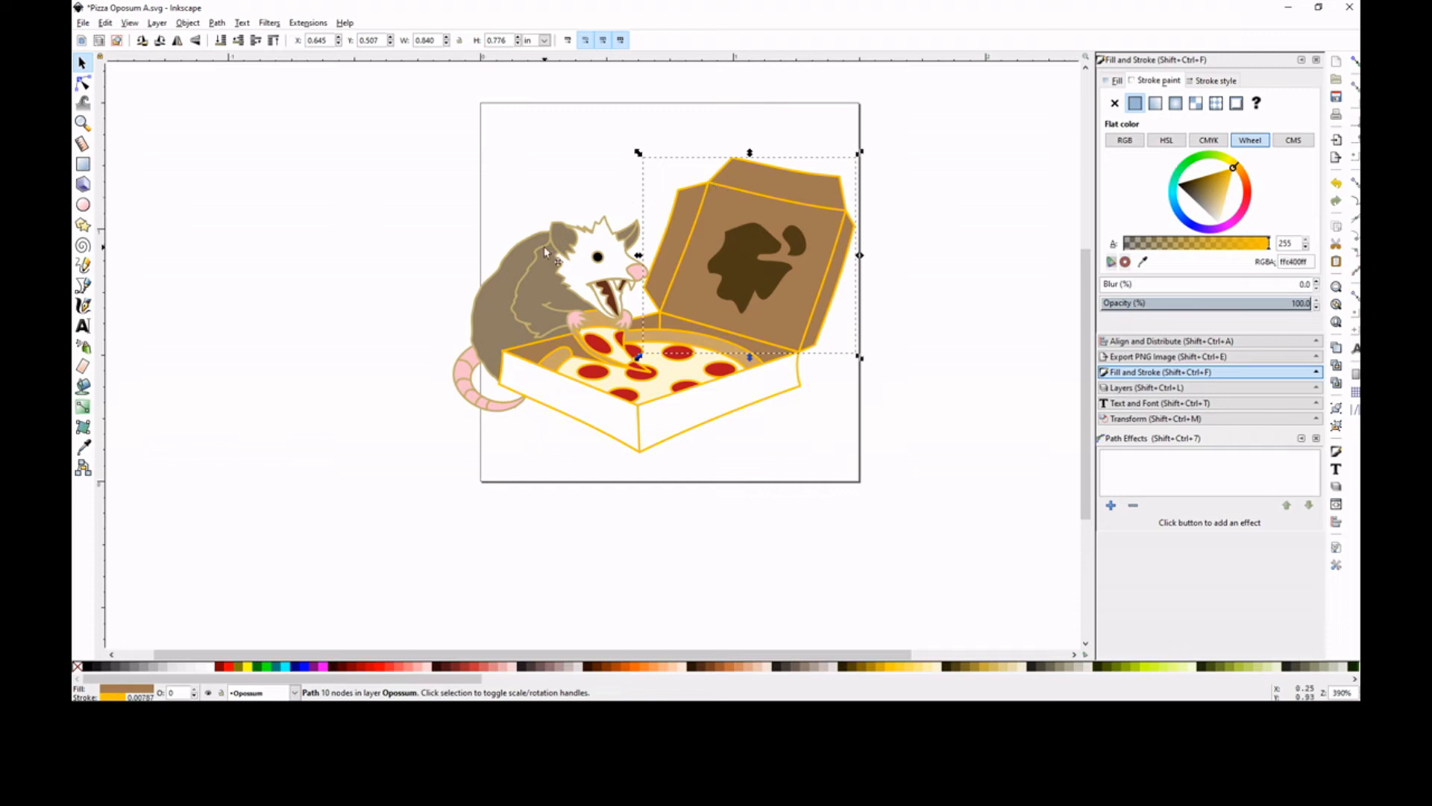
left_click(115, 24)
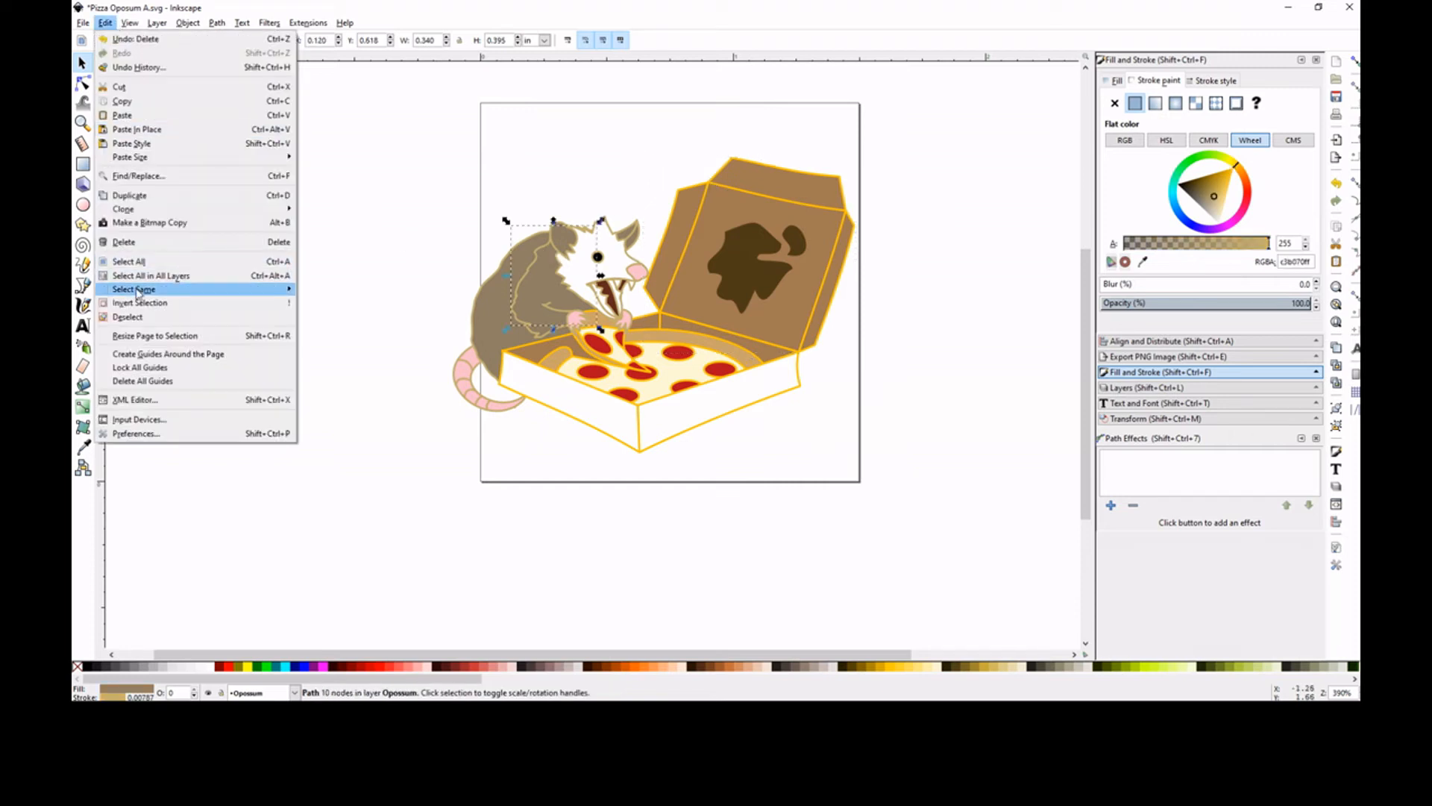
mouse_move(269, 289)
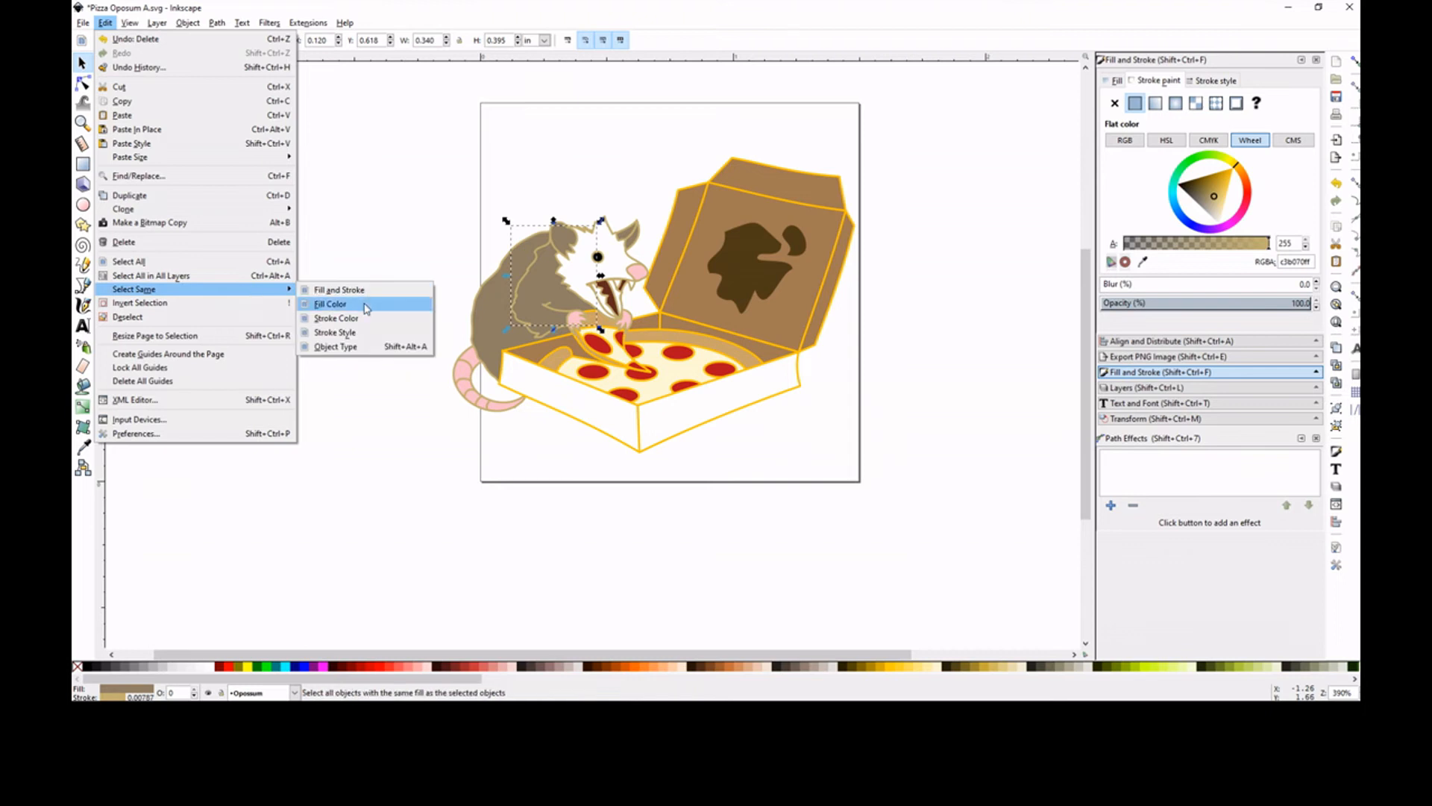
left_click(366, 303)
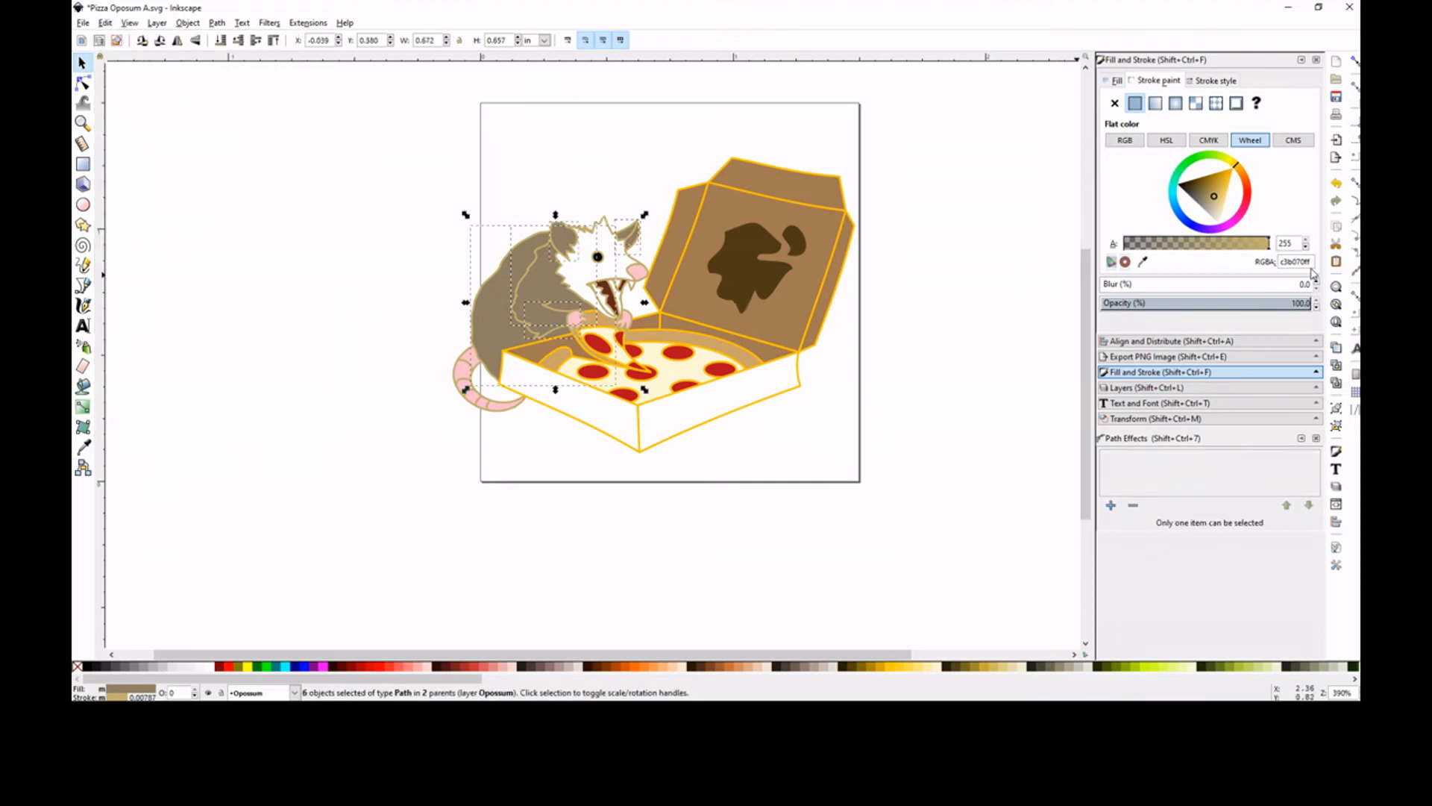
left_click(446, 293)
Select every object sharing the opossum body's stroke colour and set their strokes to the copied ffc400ff
left_click(475, 313)
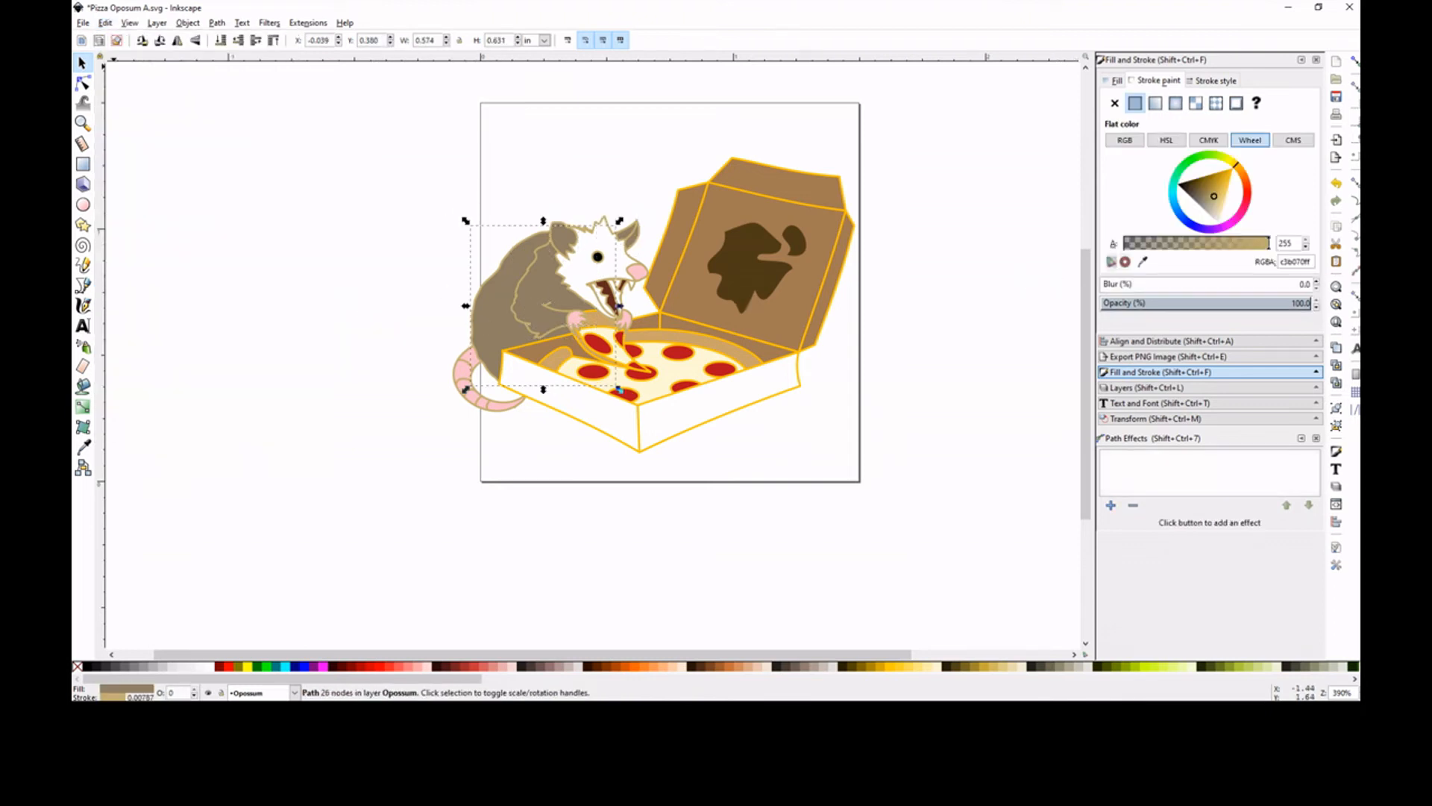
left_click(105, 23)
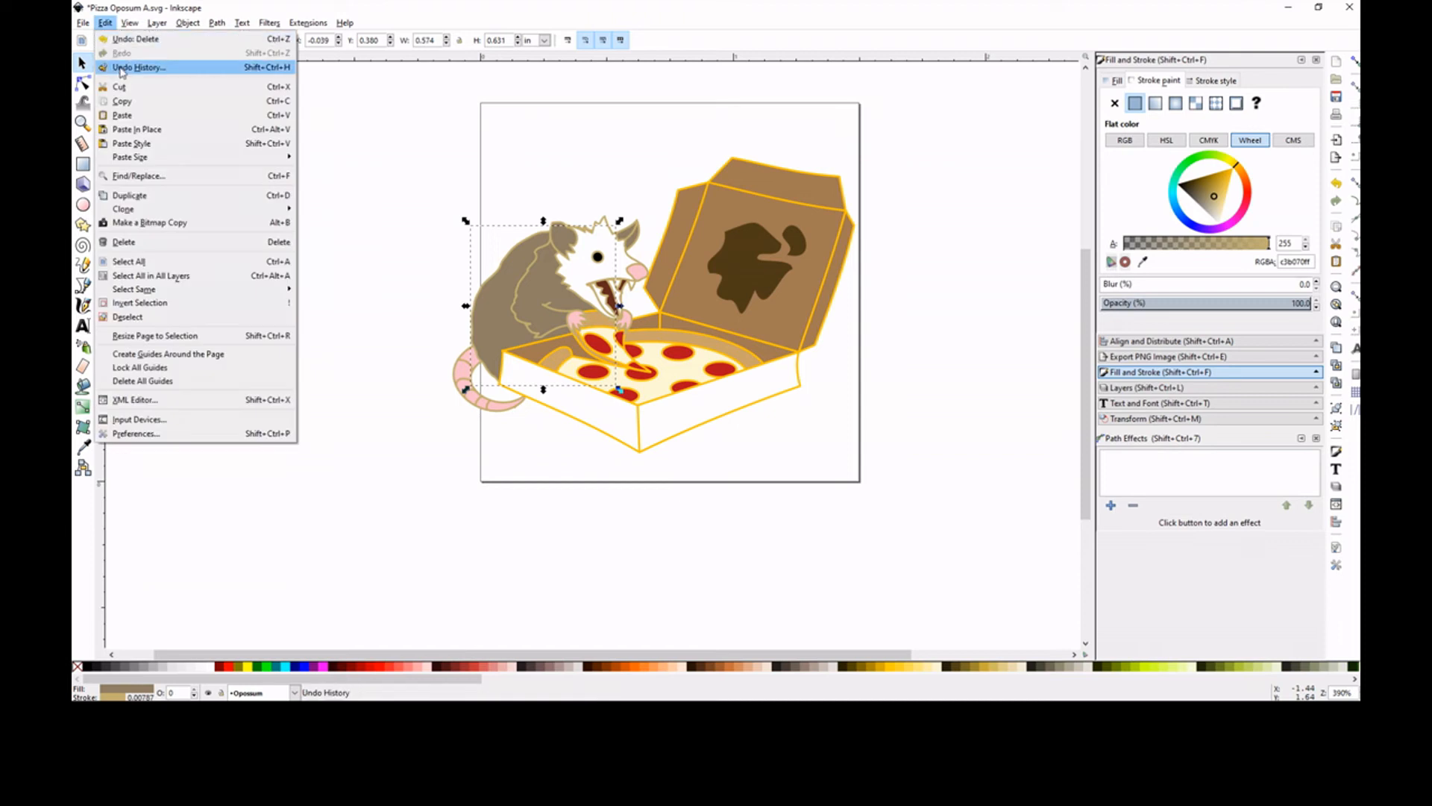
left_click(848, 281)
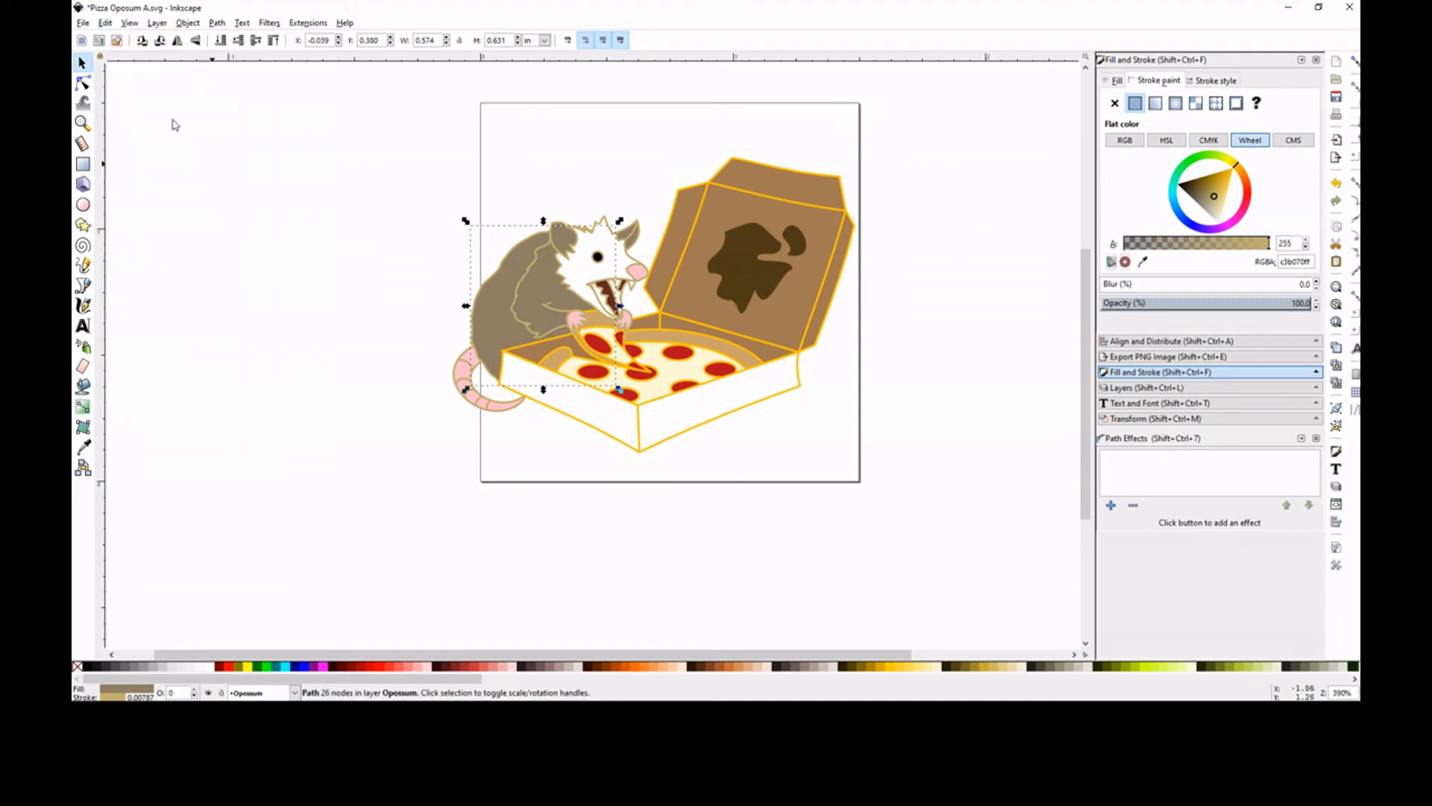
left_click(105, 24)
mouse_move(268, 289)
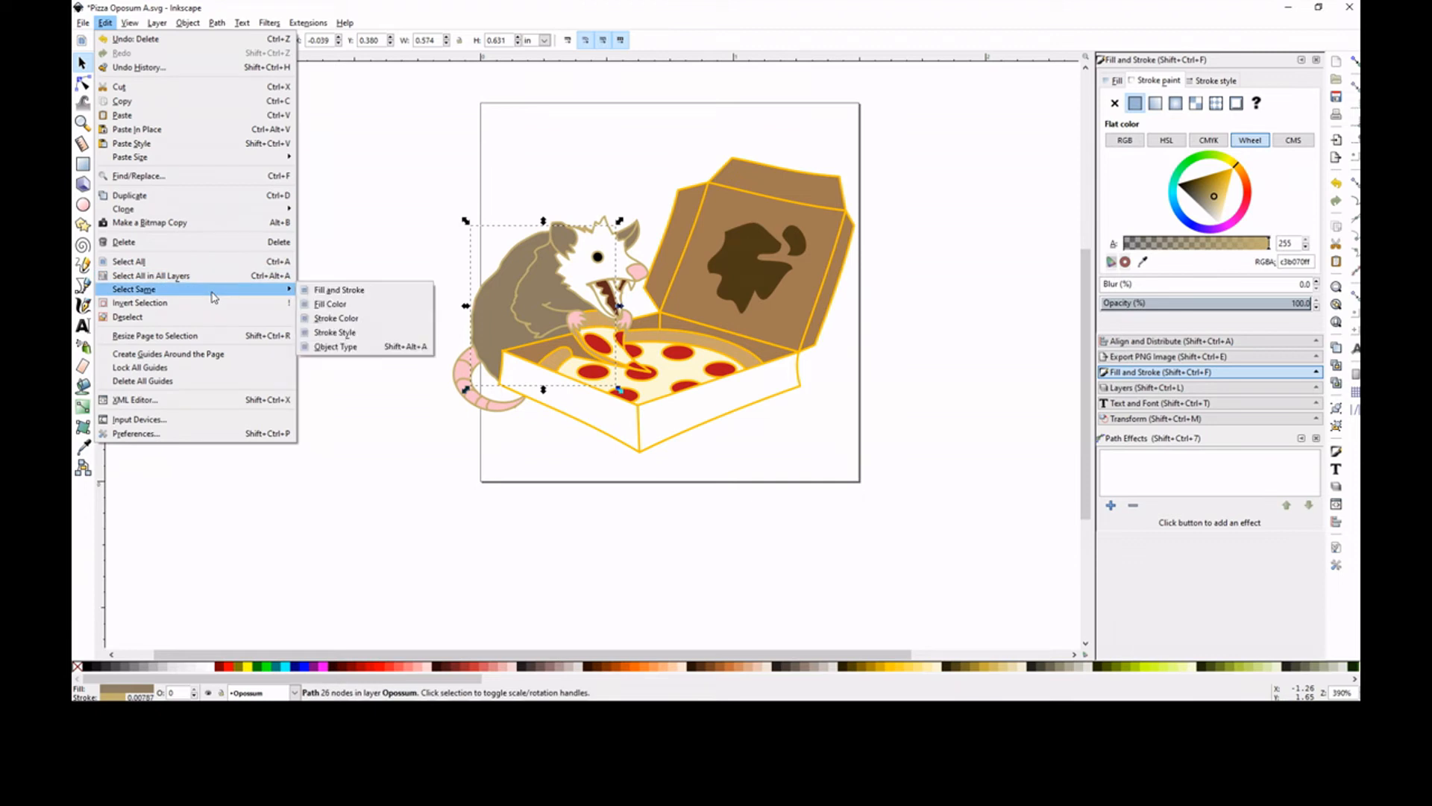
left_click(363, 318)
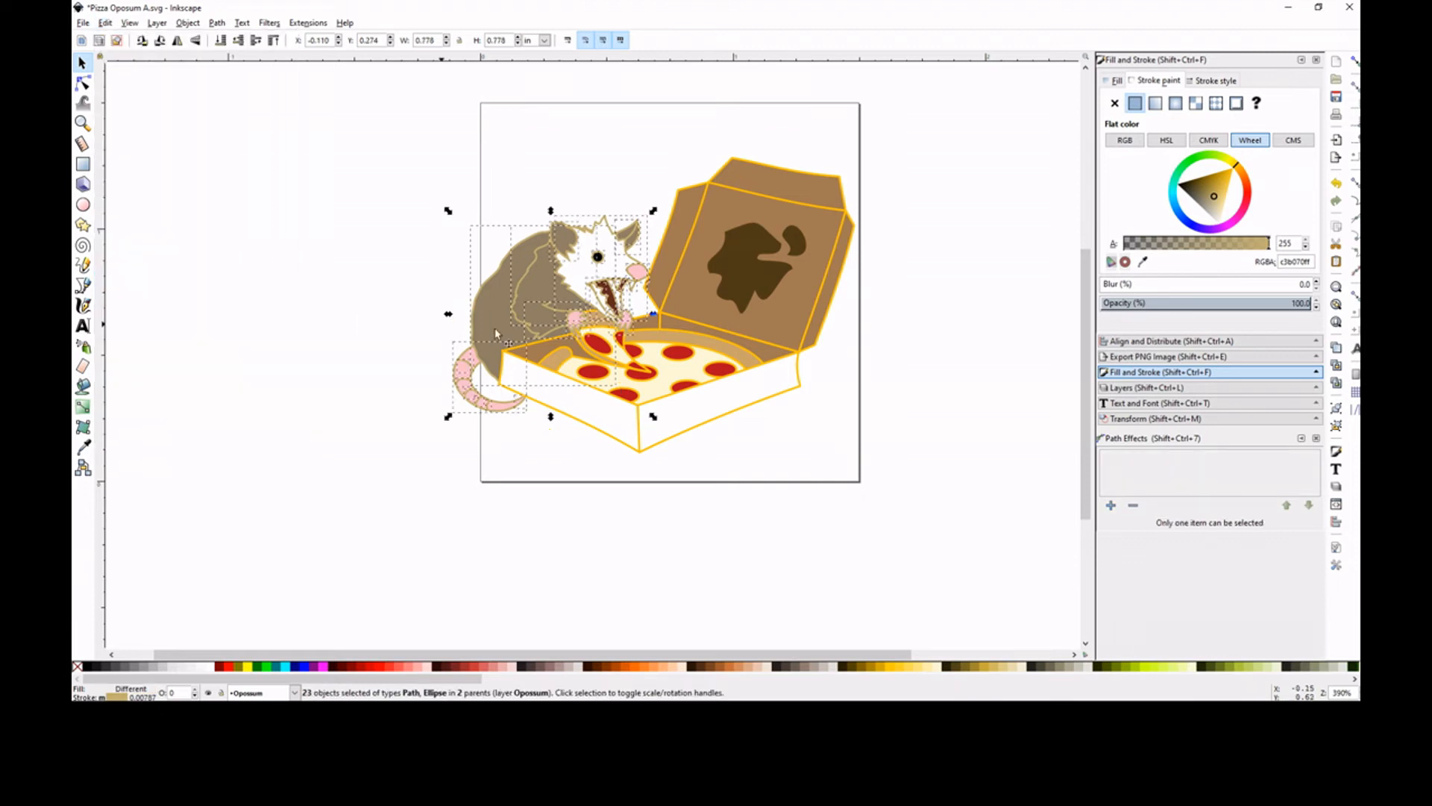
double_click(1302, 262)
right_click(1302, 262)
left_click(1211, 297)
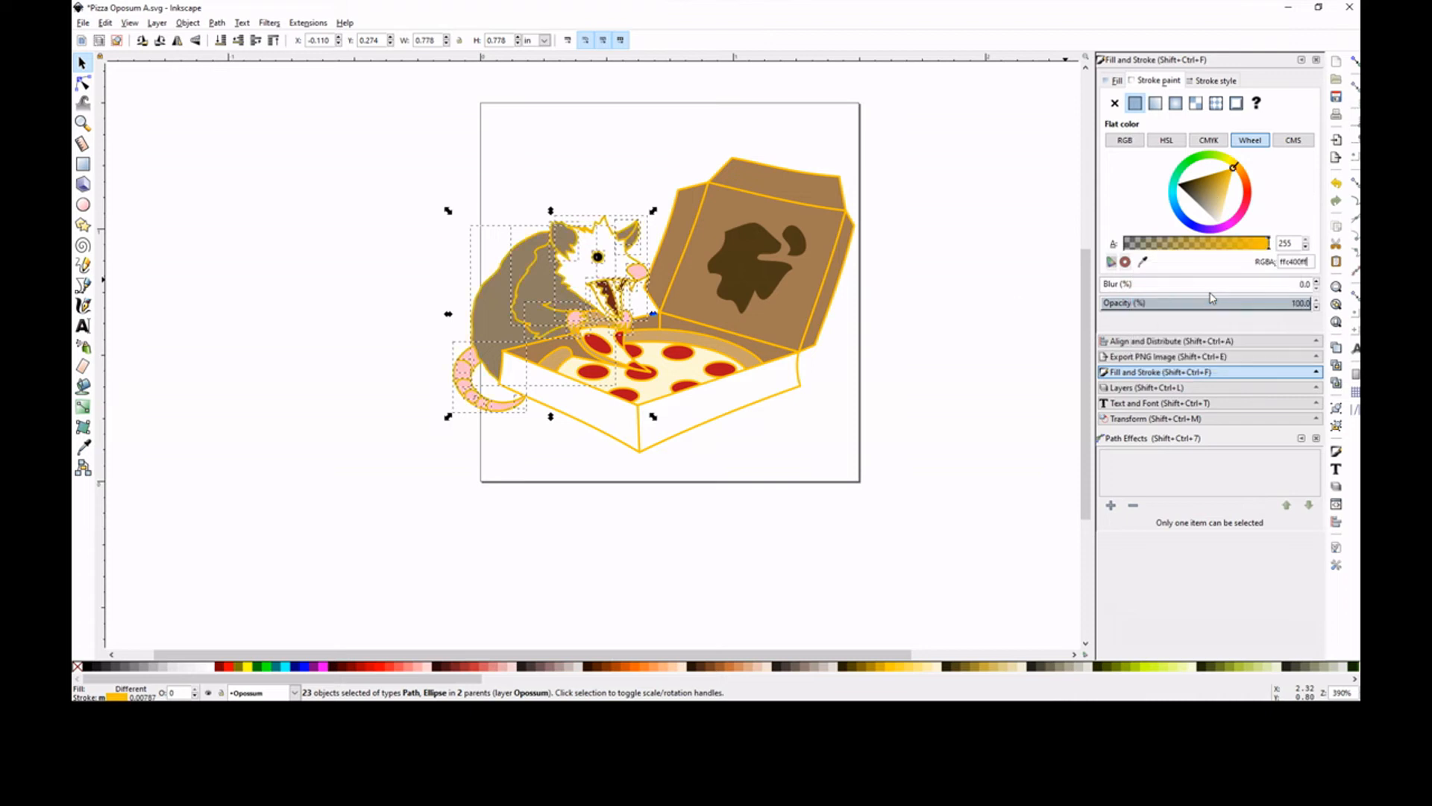
left_click(916, 229)
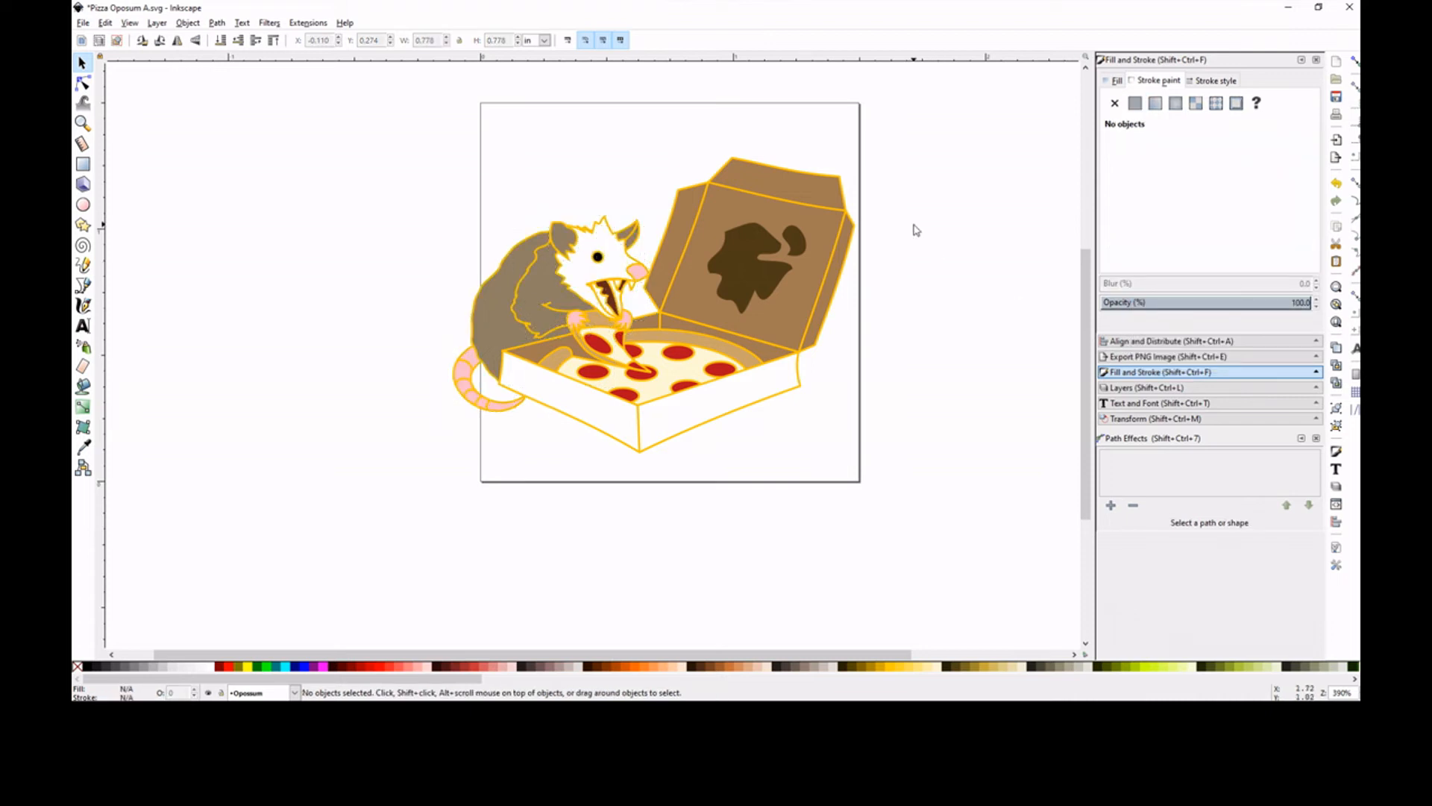
Select the near forearm and its paw, place their rotation centre at the elbow, and rotate both slightly clockwise
left_click(82, 122)
left_click(546, 328)
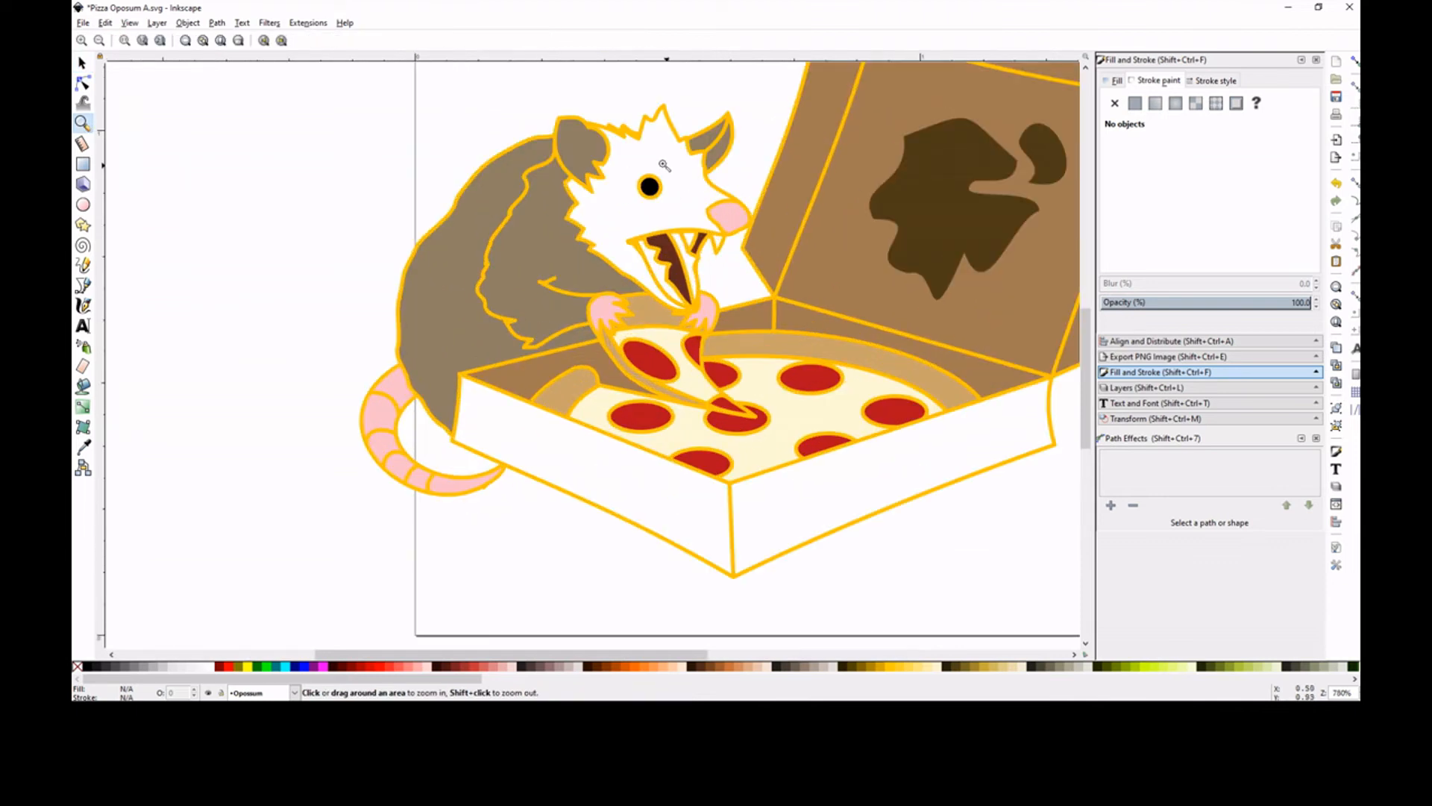
left_click(715, 313)
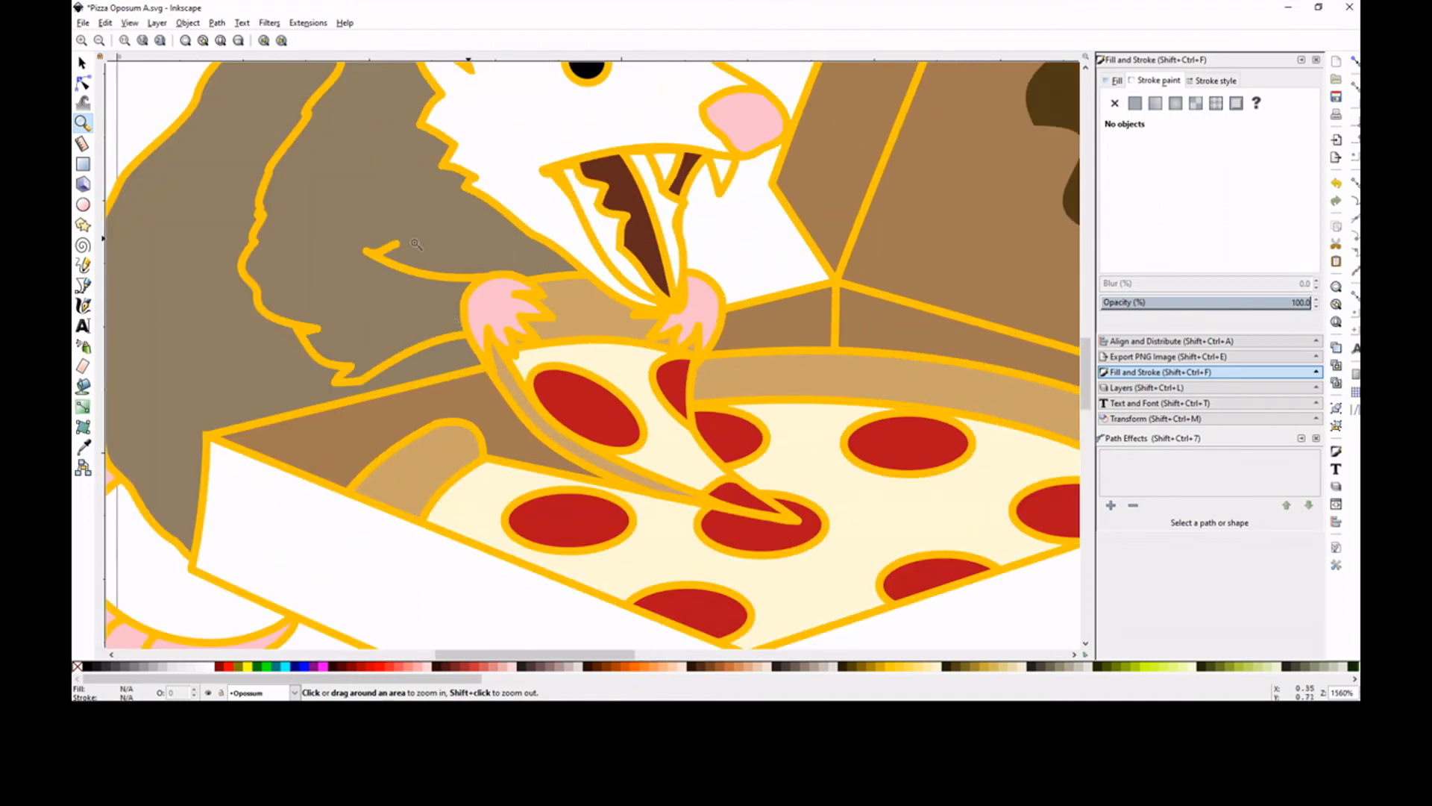
left_click(82, 63)
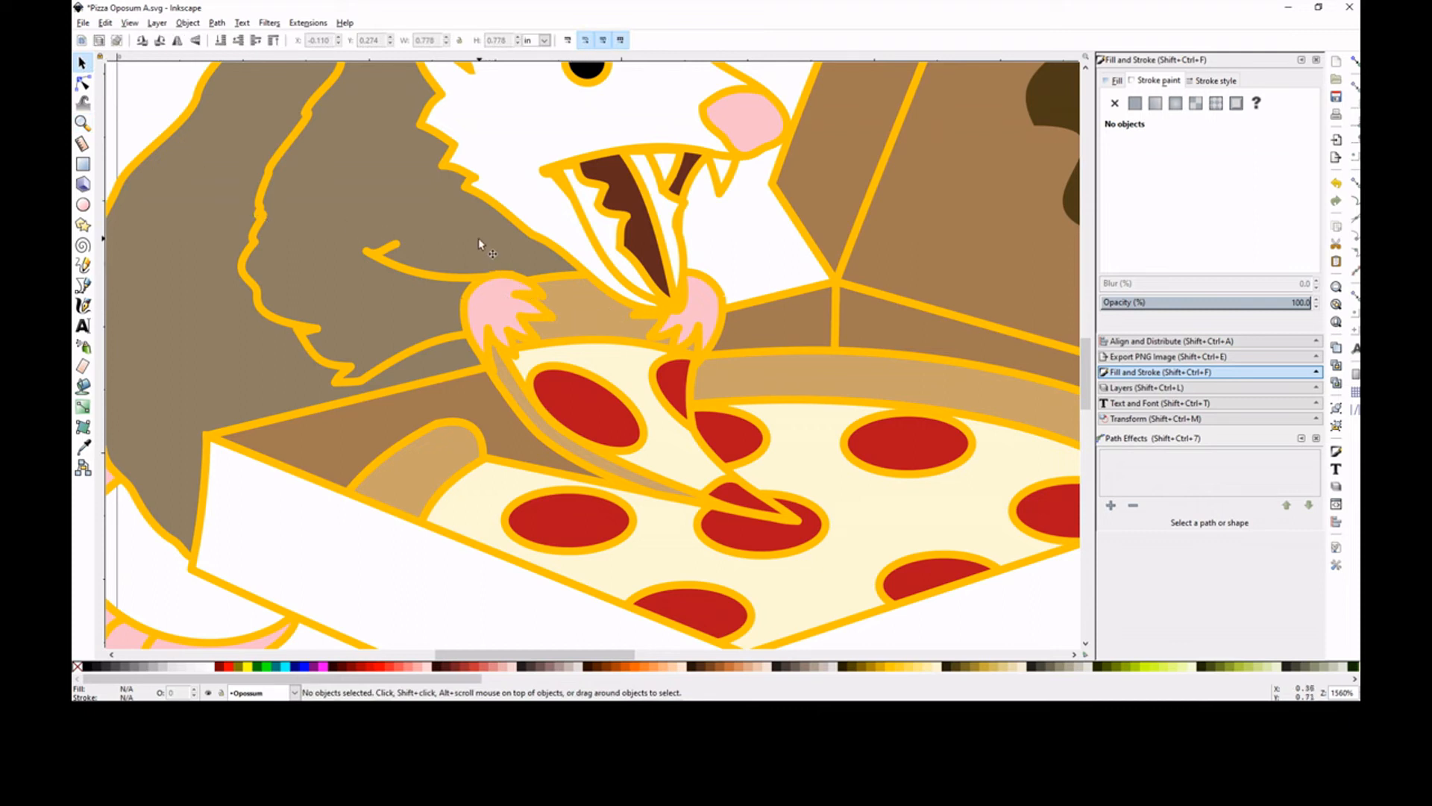
left_click(493, 302)
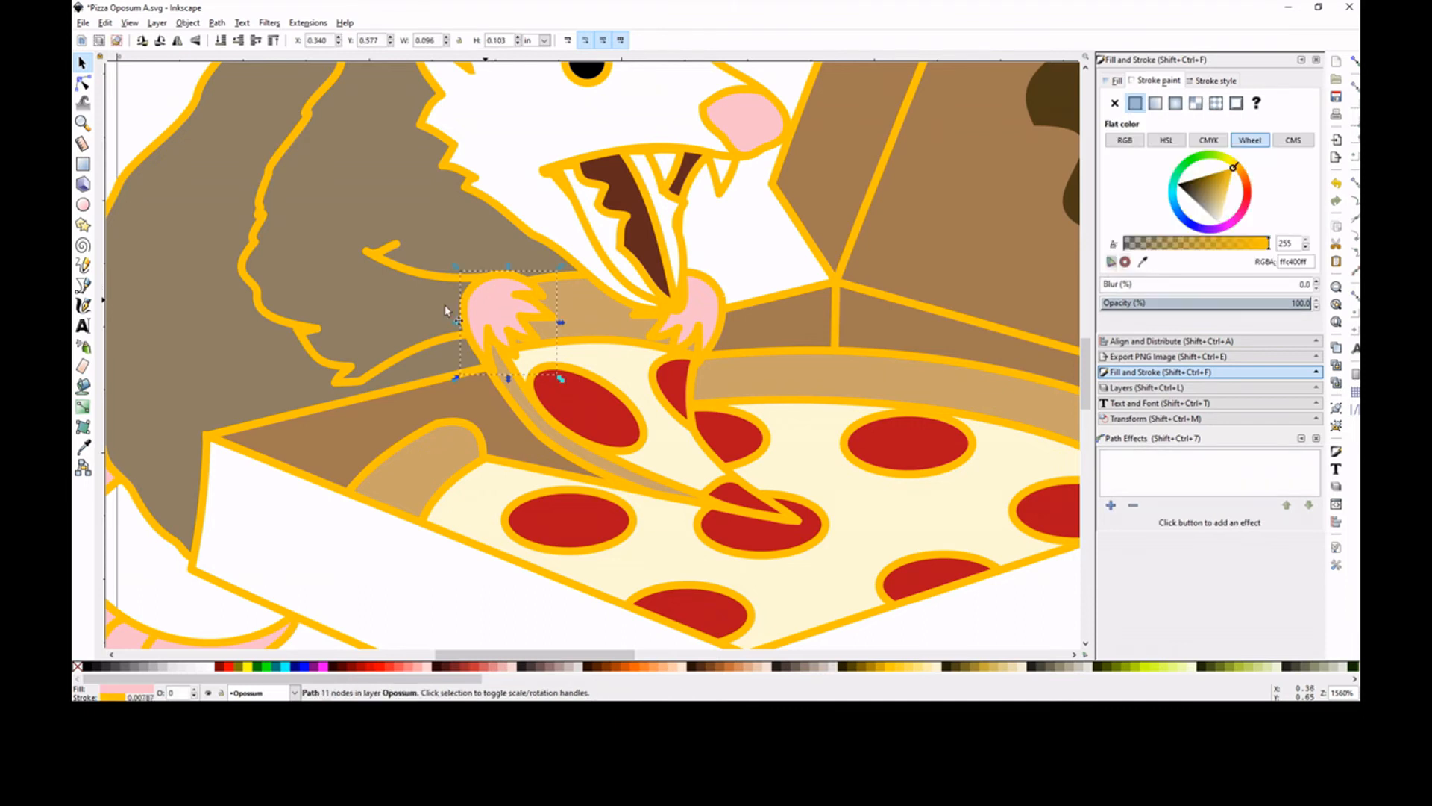
left_click(345, 313, "shift")
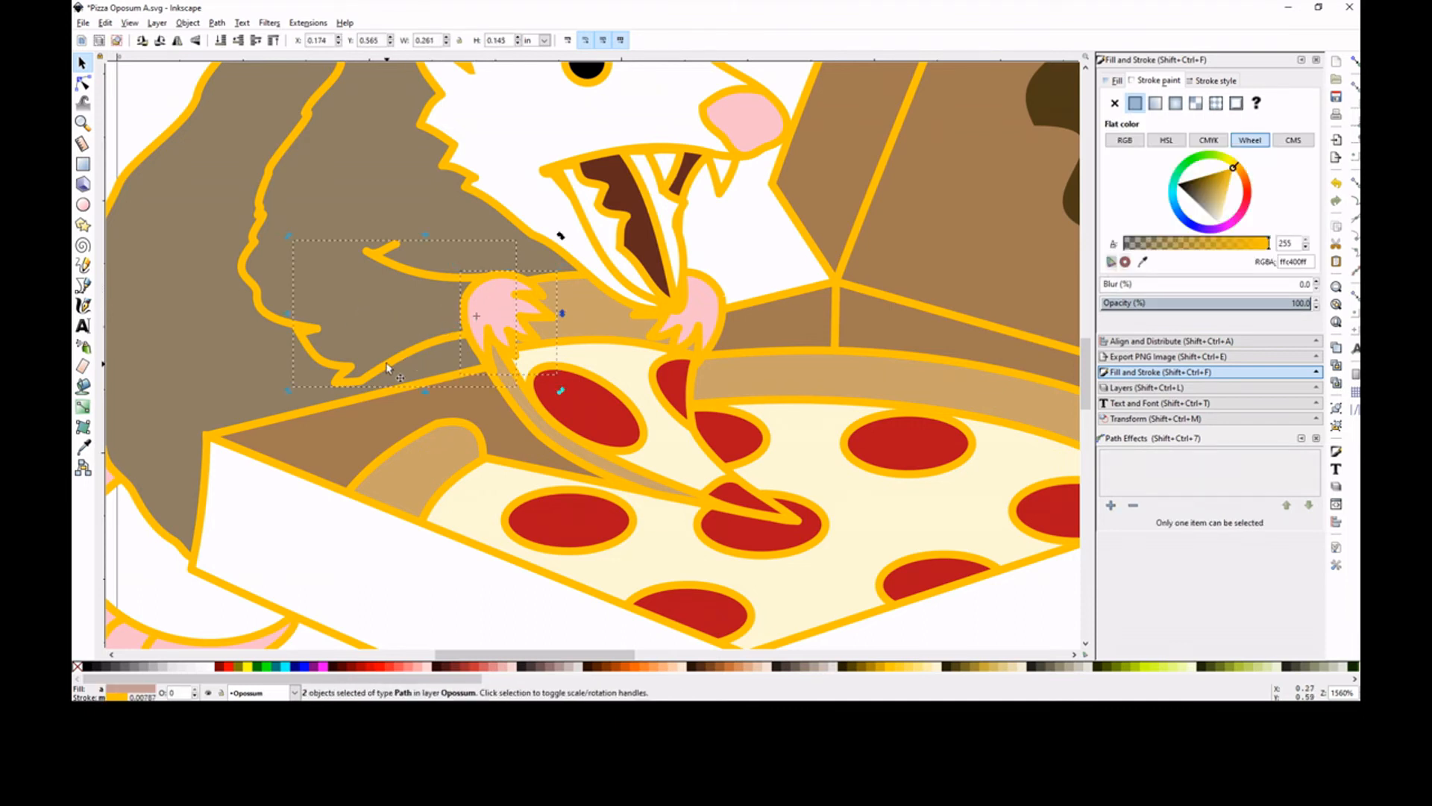
left_click_drag(395, 359, 411, 363)
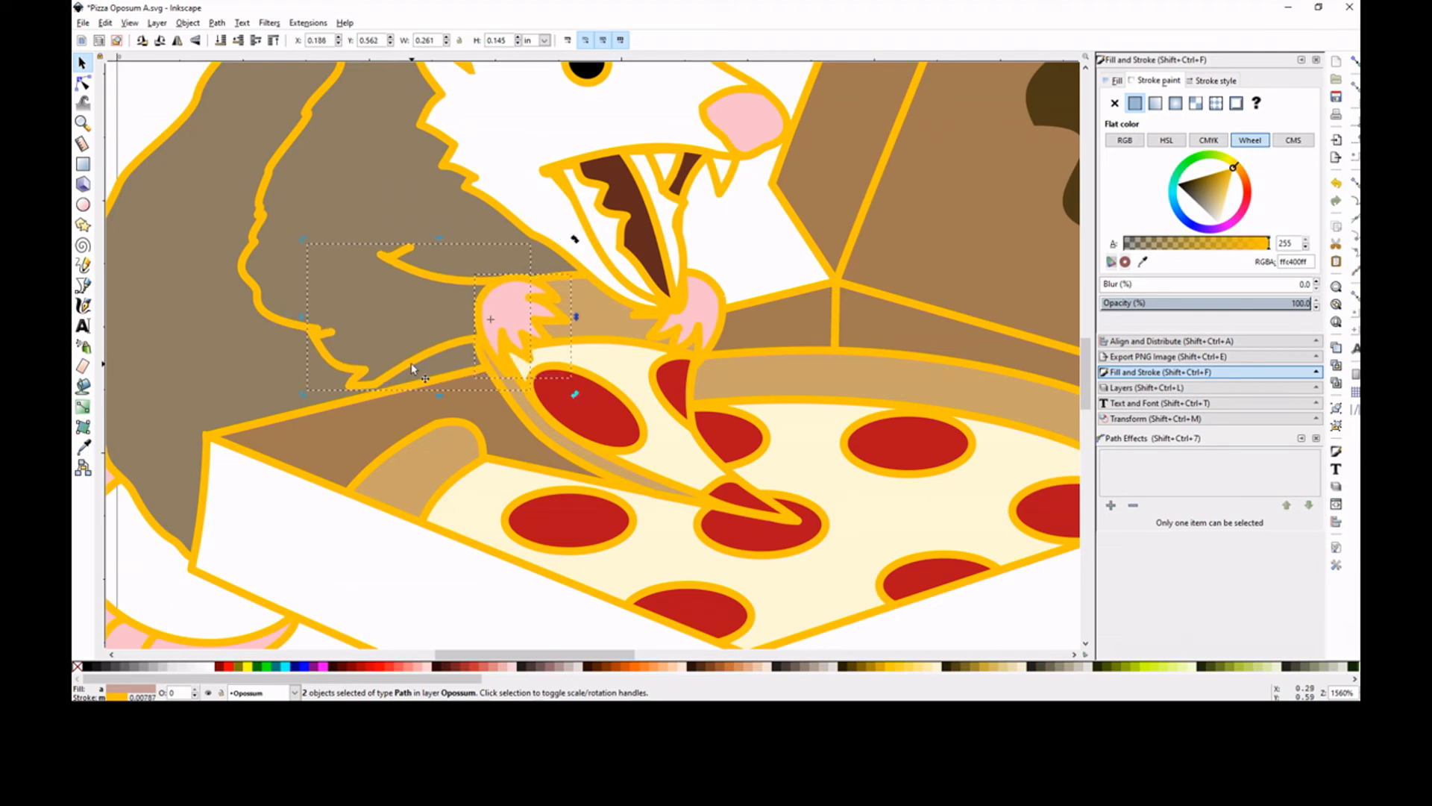
key("ctrl+z")
left_click_drag(477, 316, 316, 328)
left_click_drag(560, 236, 563, 254)
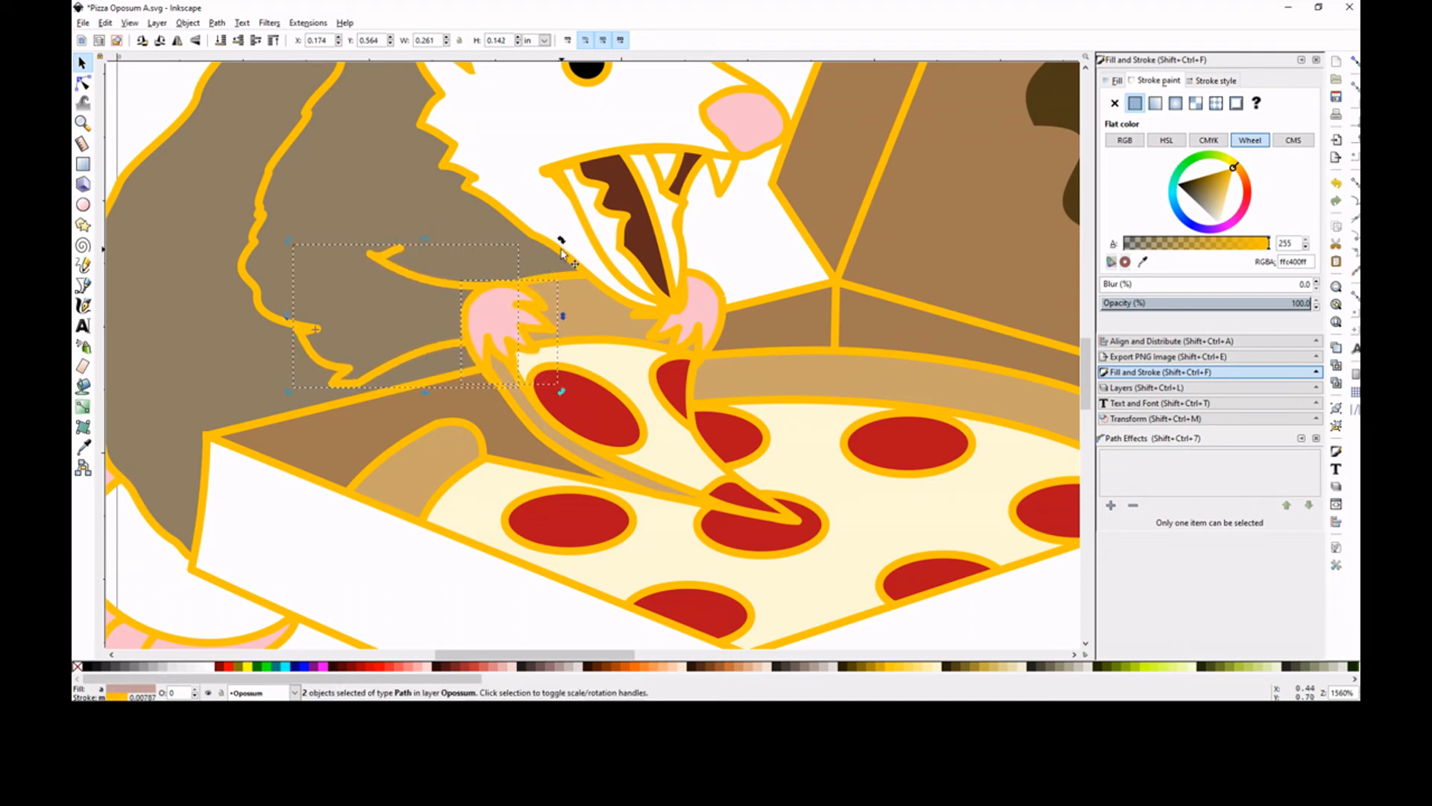
Edit the near paw's nodes, moving the lowest fingertip slightly upward along the pizza slice's crust
left_click(463, 254)
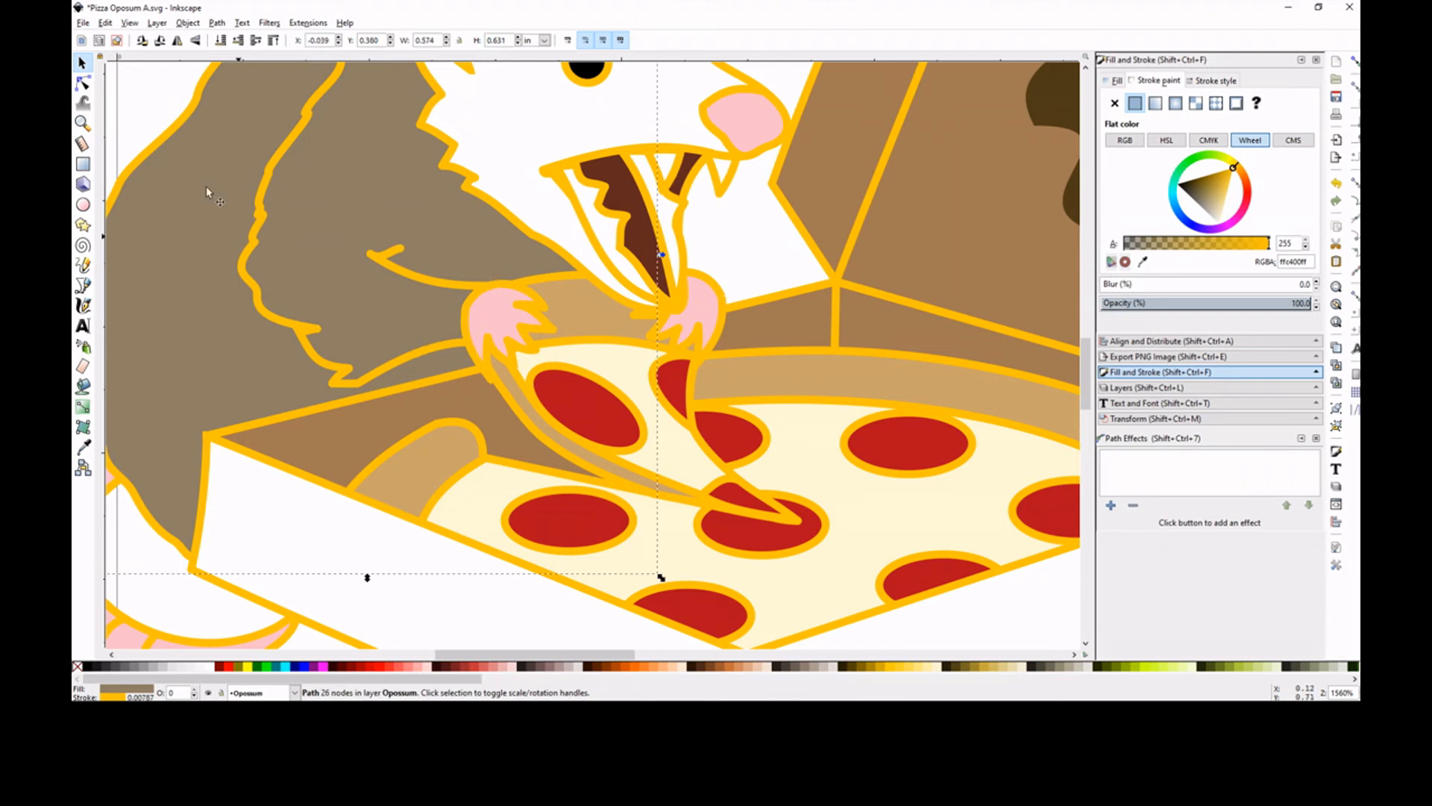
left_click(83, 83)
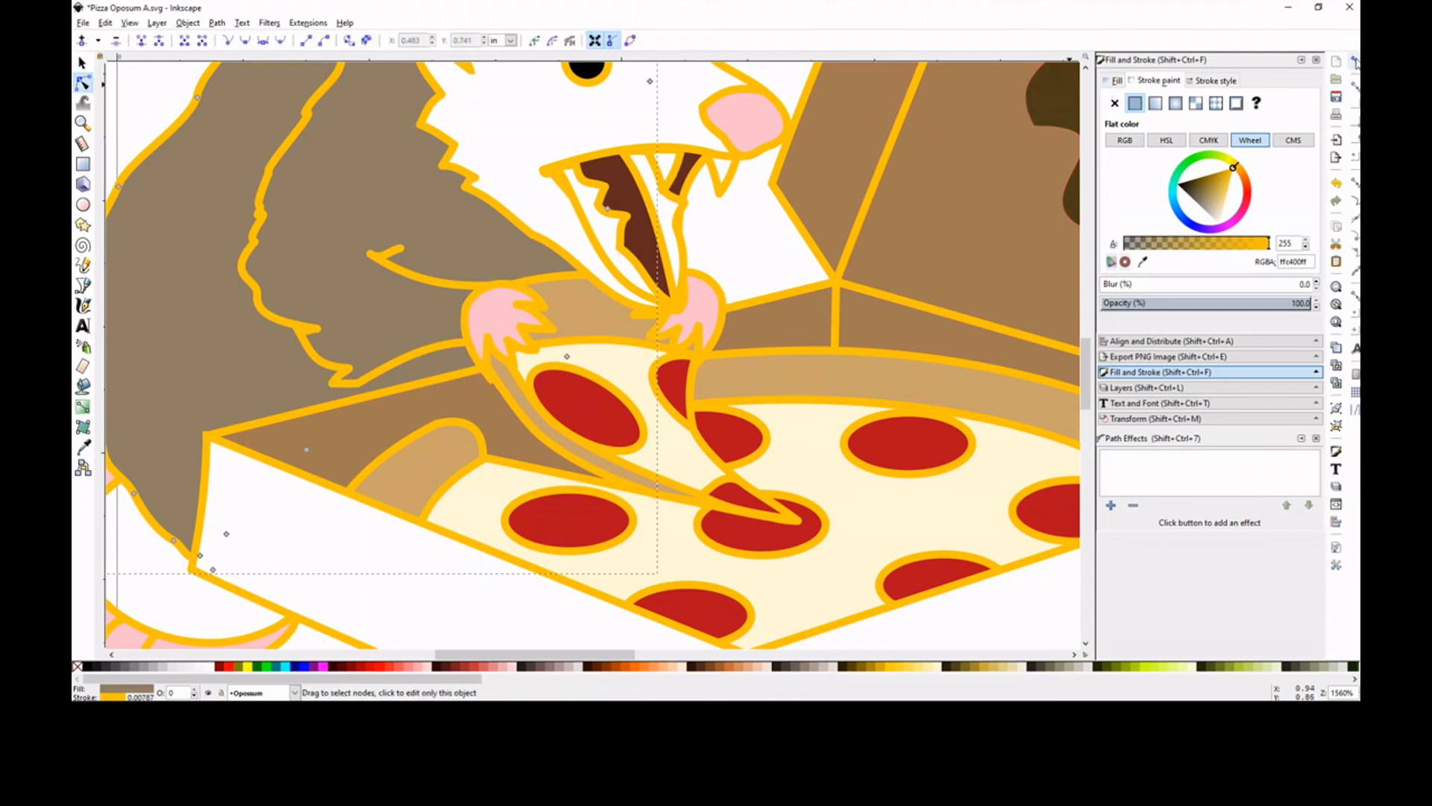
left_click(494, 381)
left_click_drag(495, 384, 497, 378)
left_click(502, 367)
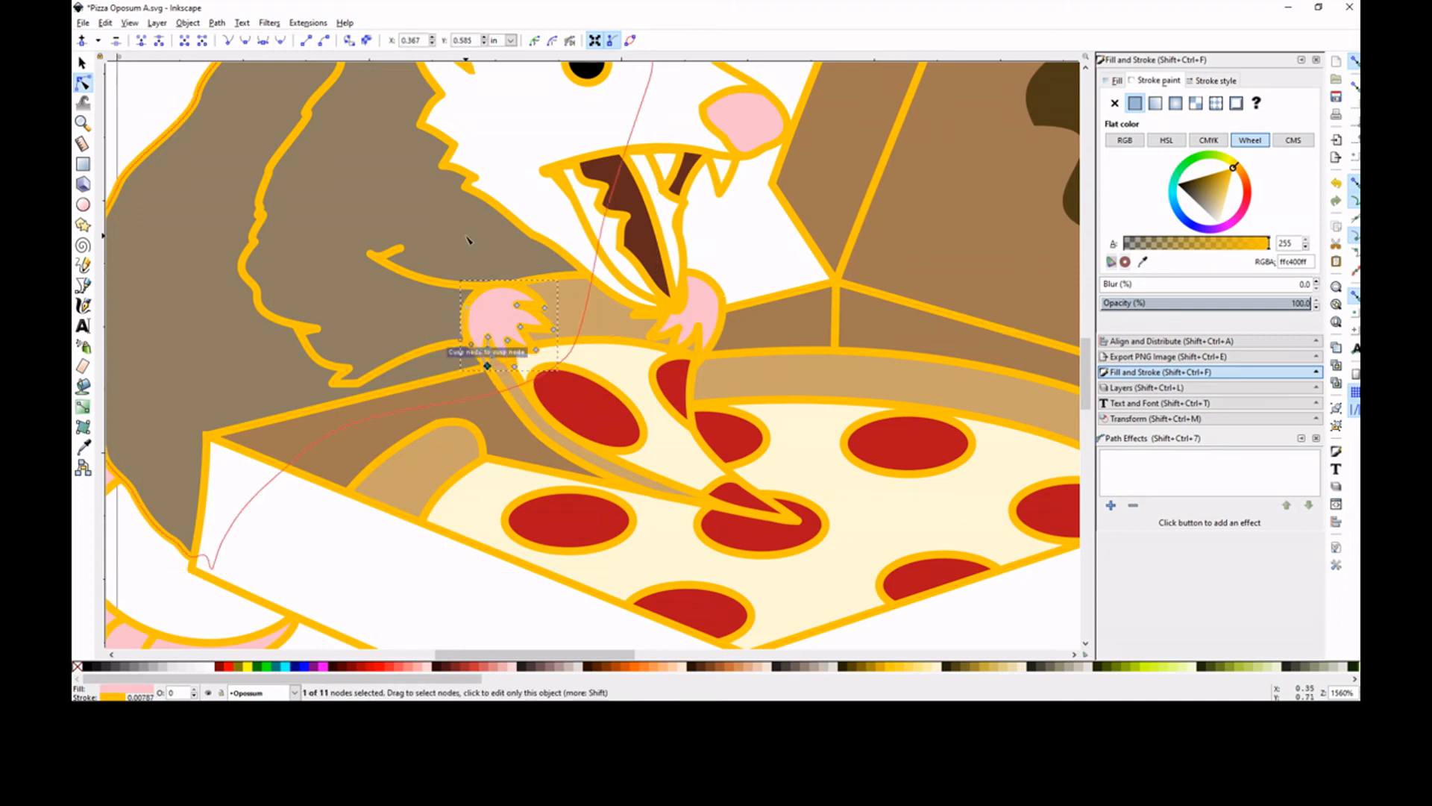
Nudge the near paw's next two fingertip nodes slightly inward to shorten those fingers
left_click(514, 367)
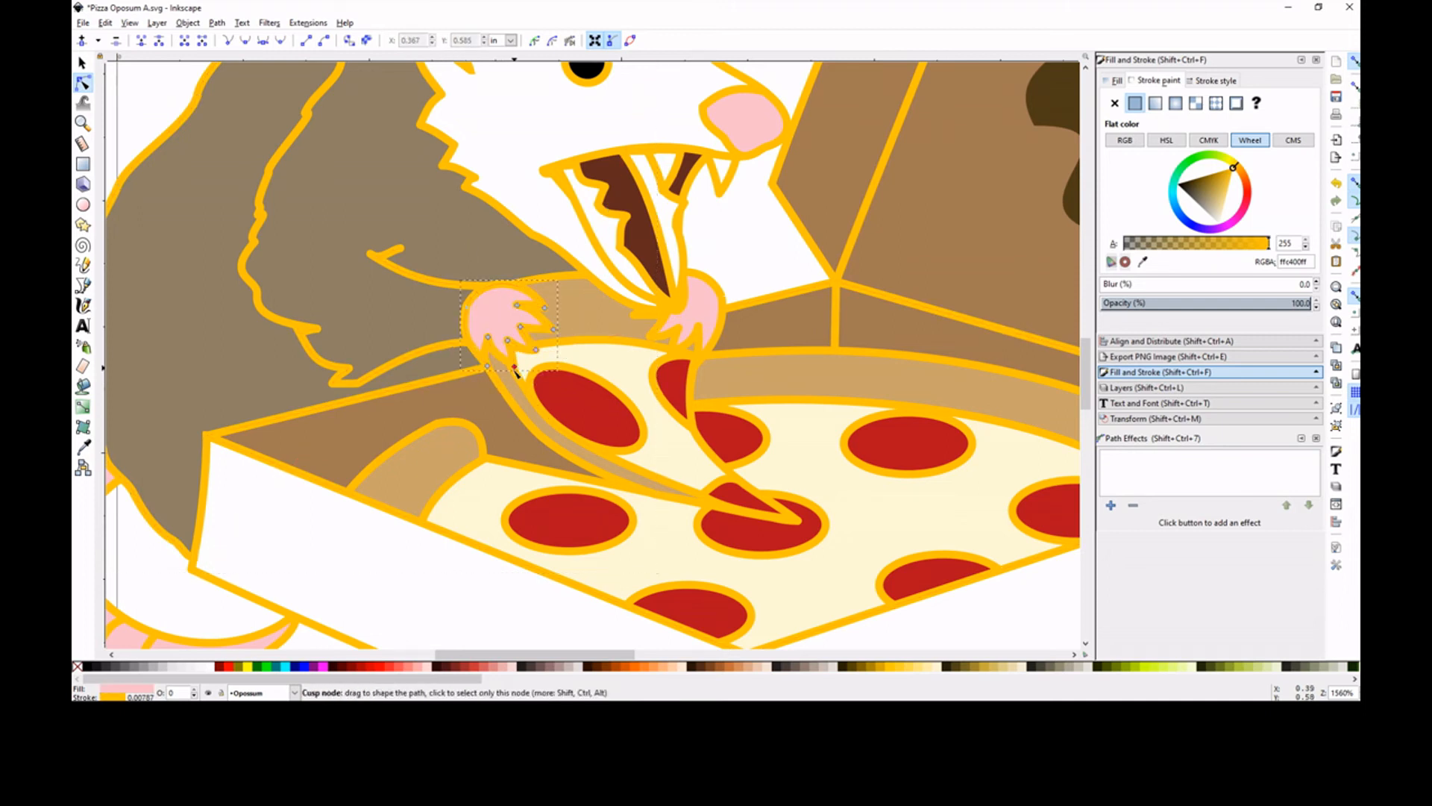
left_click_drag(514, 367, 511, 359)
left_click(522, 338)
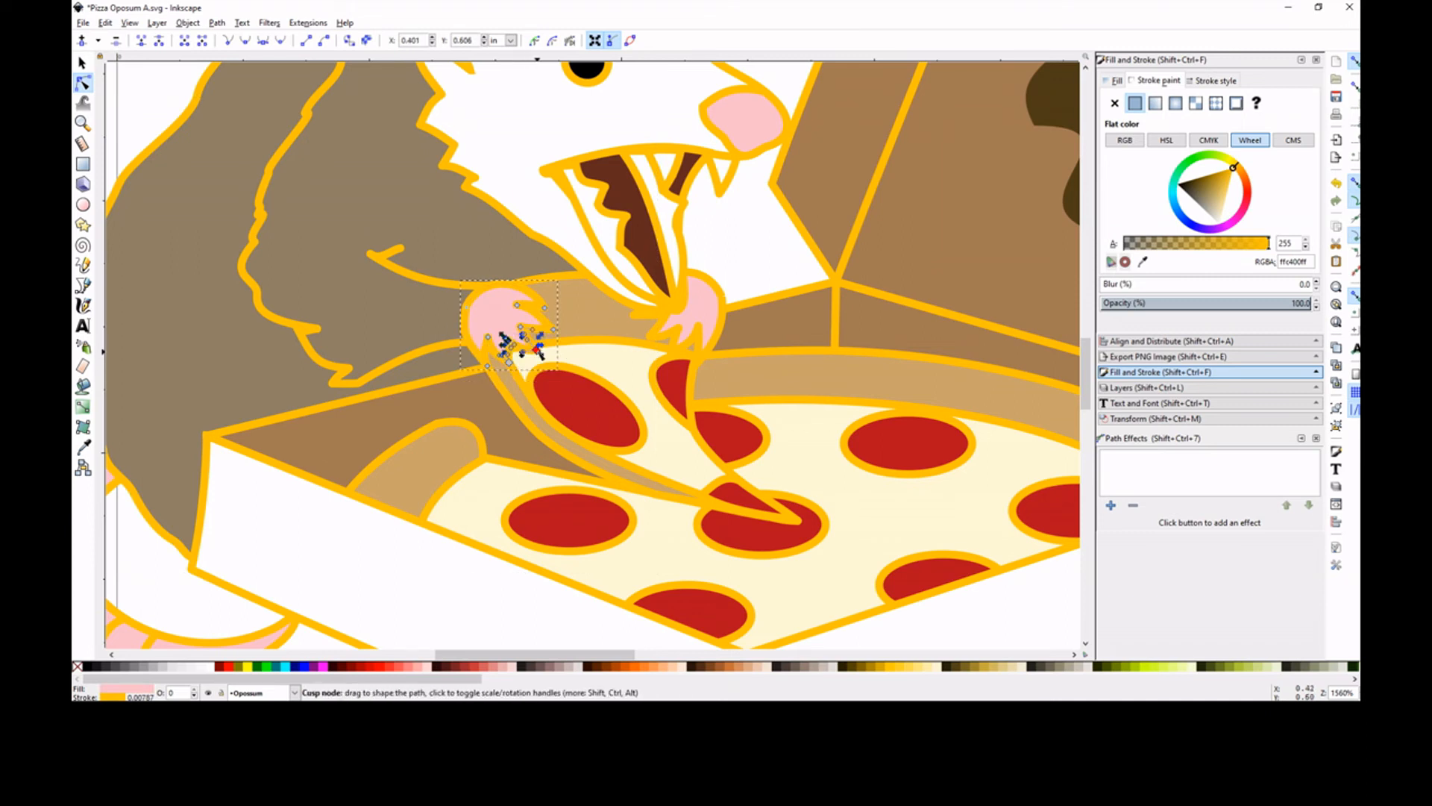
left_click(590, 322)
left_click(533, 348)
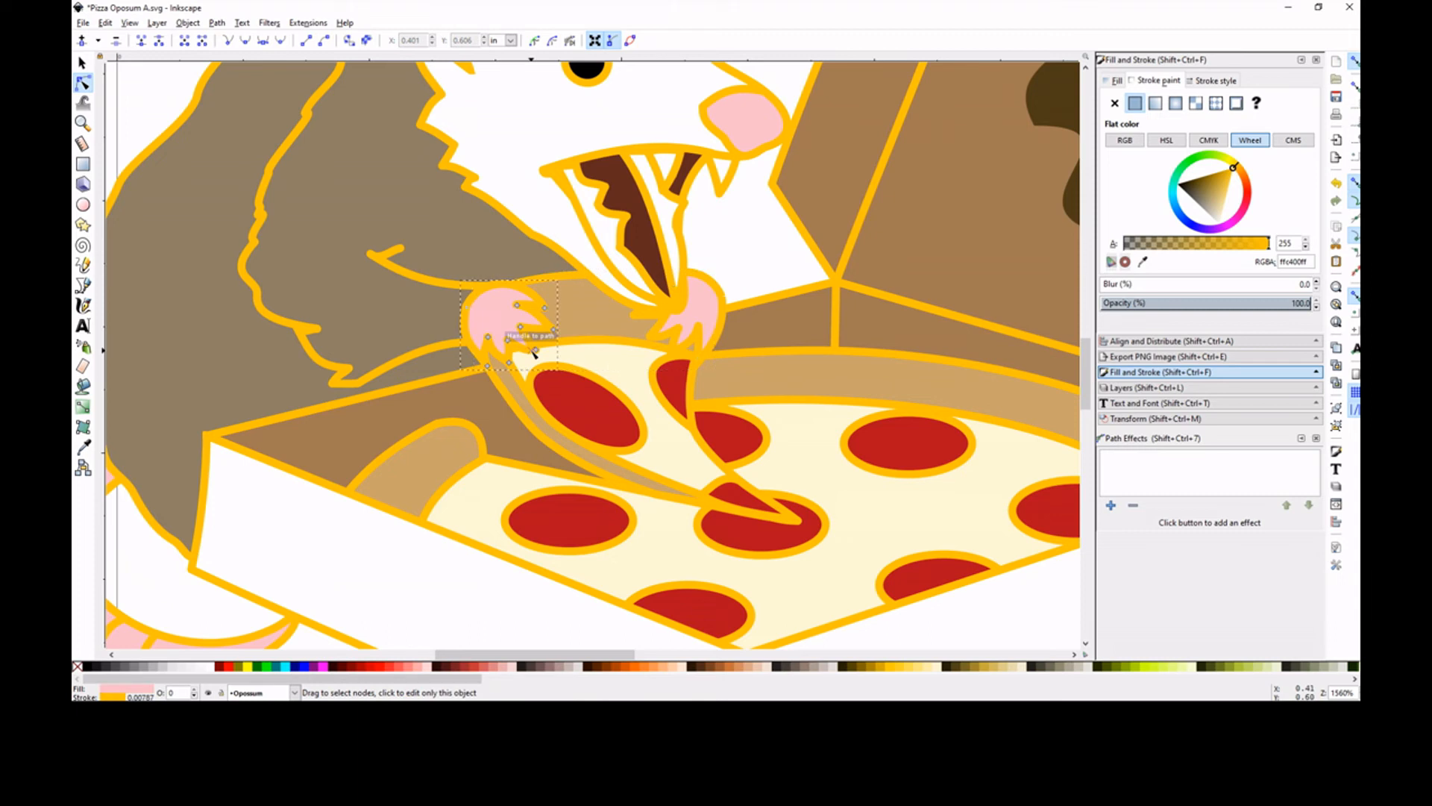
left_click_drag(536, 352, 534, 348)
Adjust a fingertip node on the far paw and move the notch between its fingers slightly downward
left_click(623, 337)
left_click(661, 342)
left_click_drag(651, 346, 649, 344)
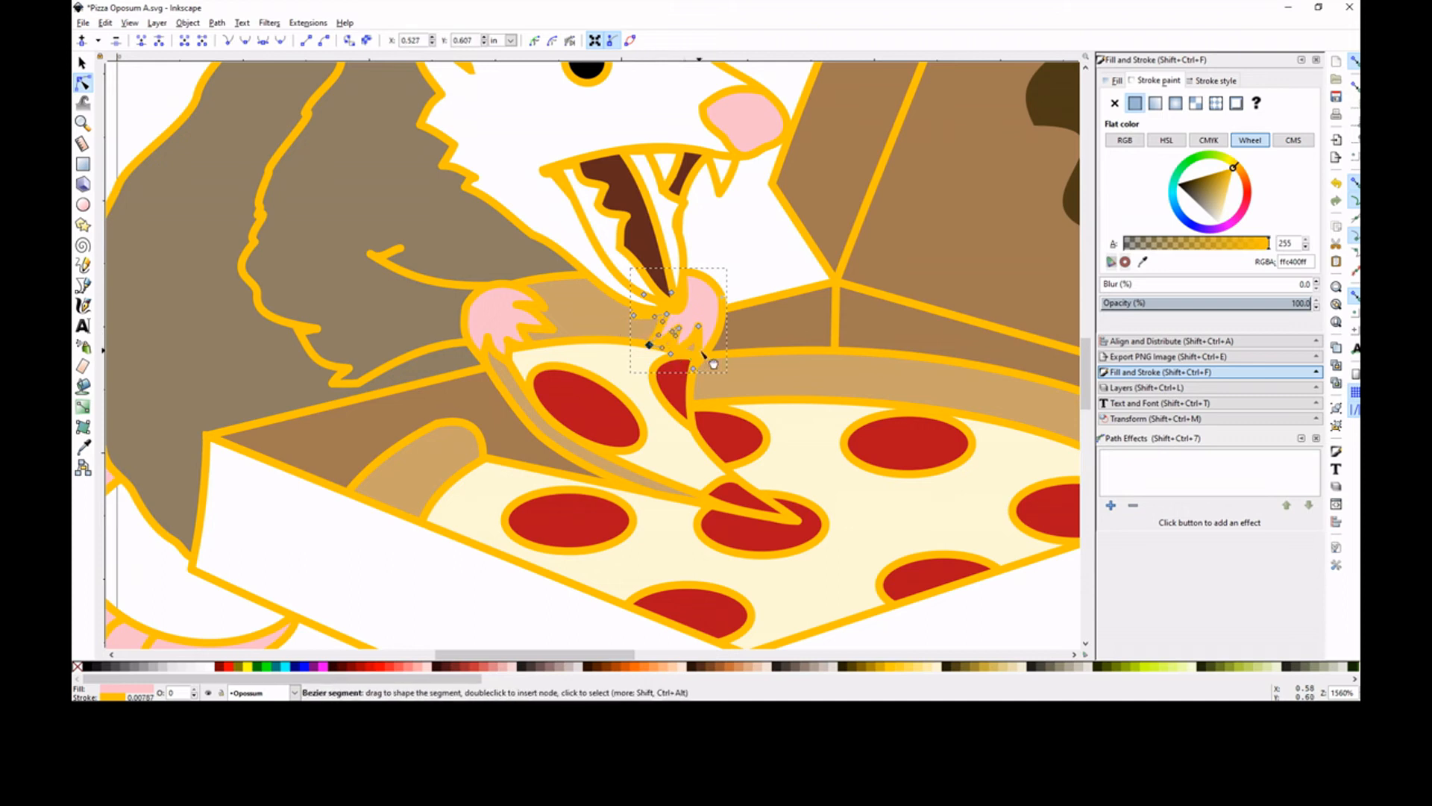
key("Escape")
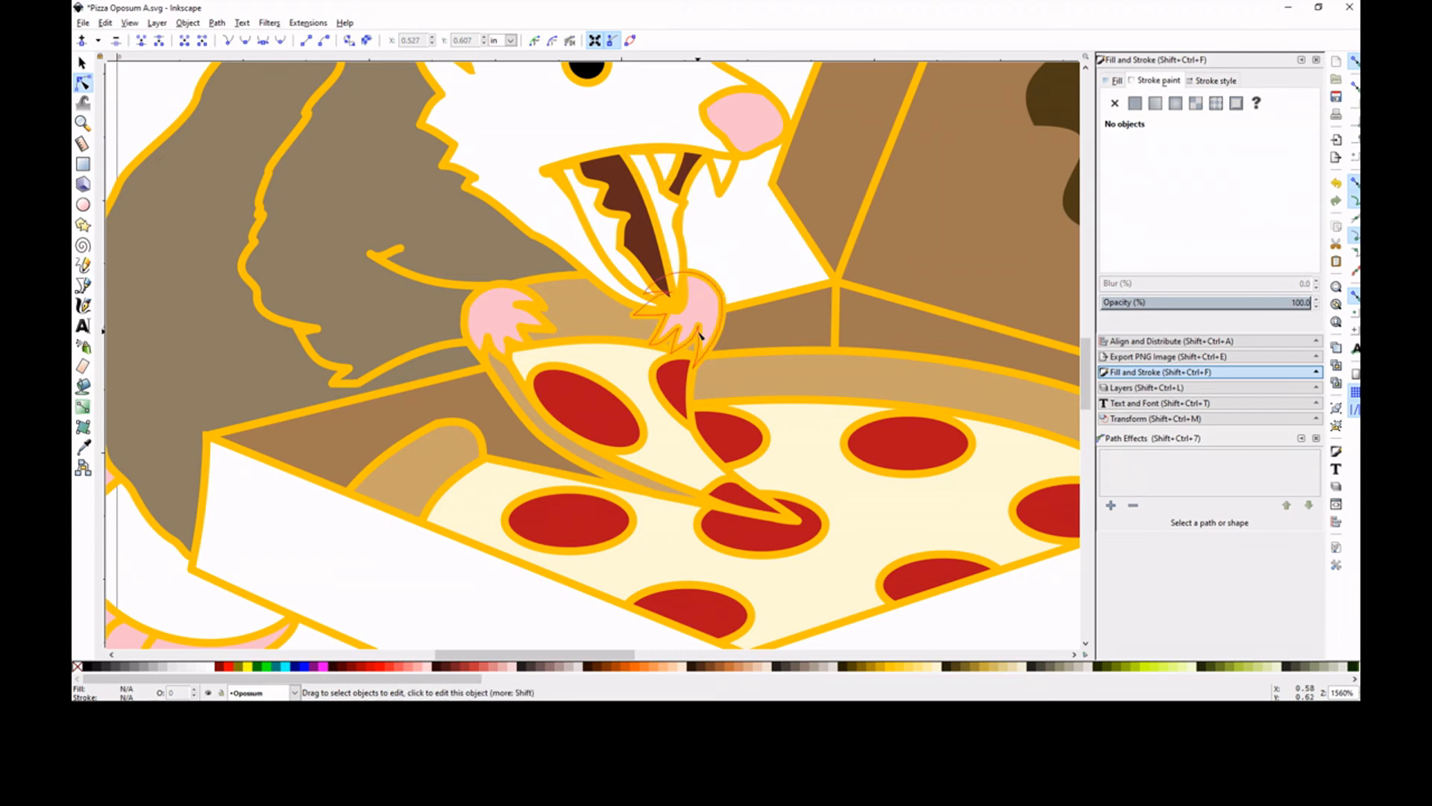
left_click(700, 335)
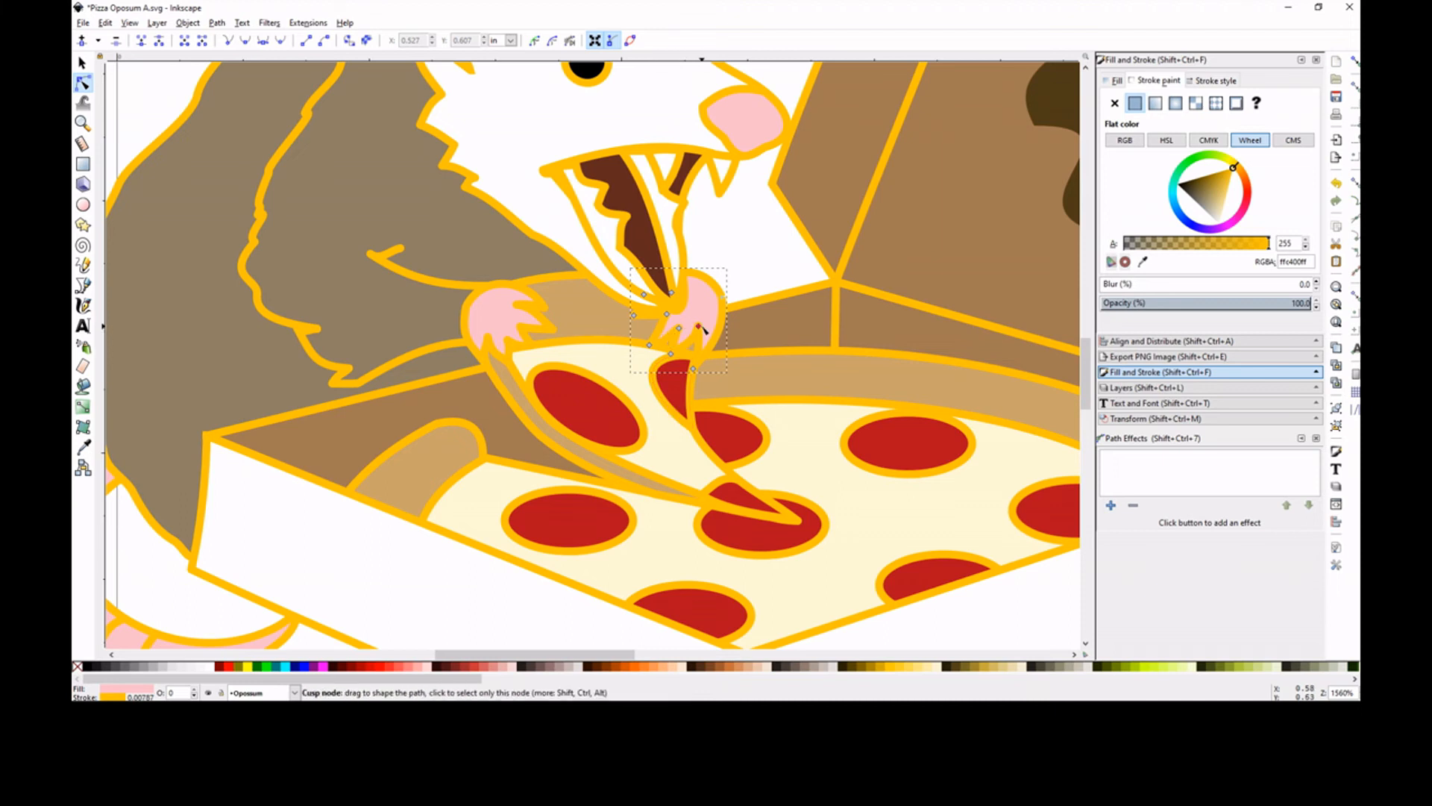
left_click_drag(699, 328, 700, 335)
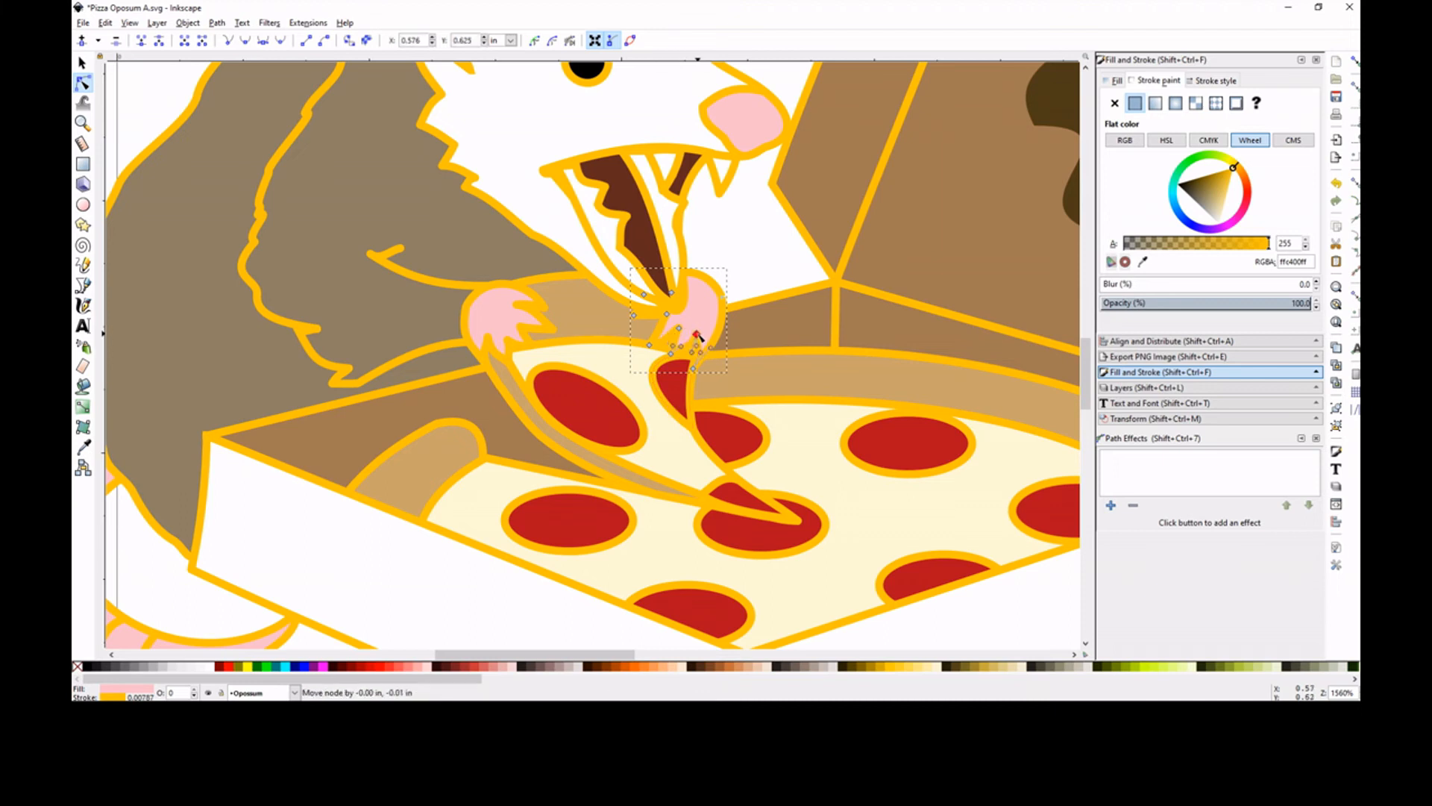
left_click(676, 334)
key("Escape")
Move the node on the far paw's outer edge down to flatten the rounded back of the paw
left_click(729, 297)
left_click(719, 297)
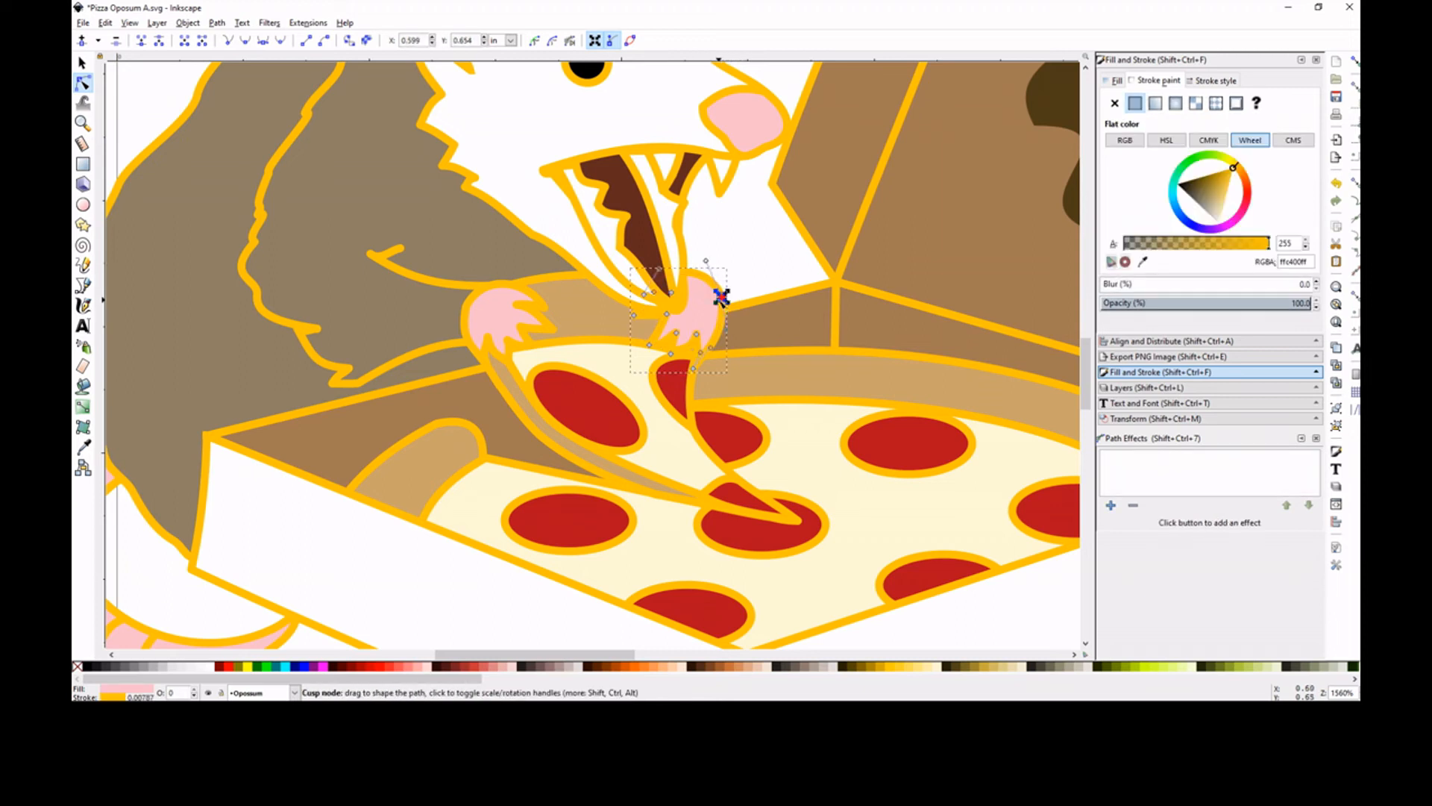
left_click_drag(720, 297, 721, 317)
left_click(753, 263)
left_click(754, 262)
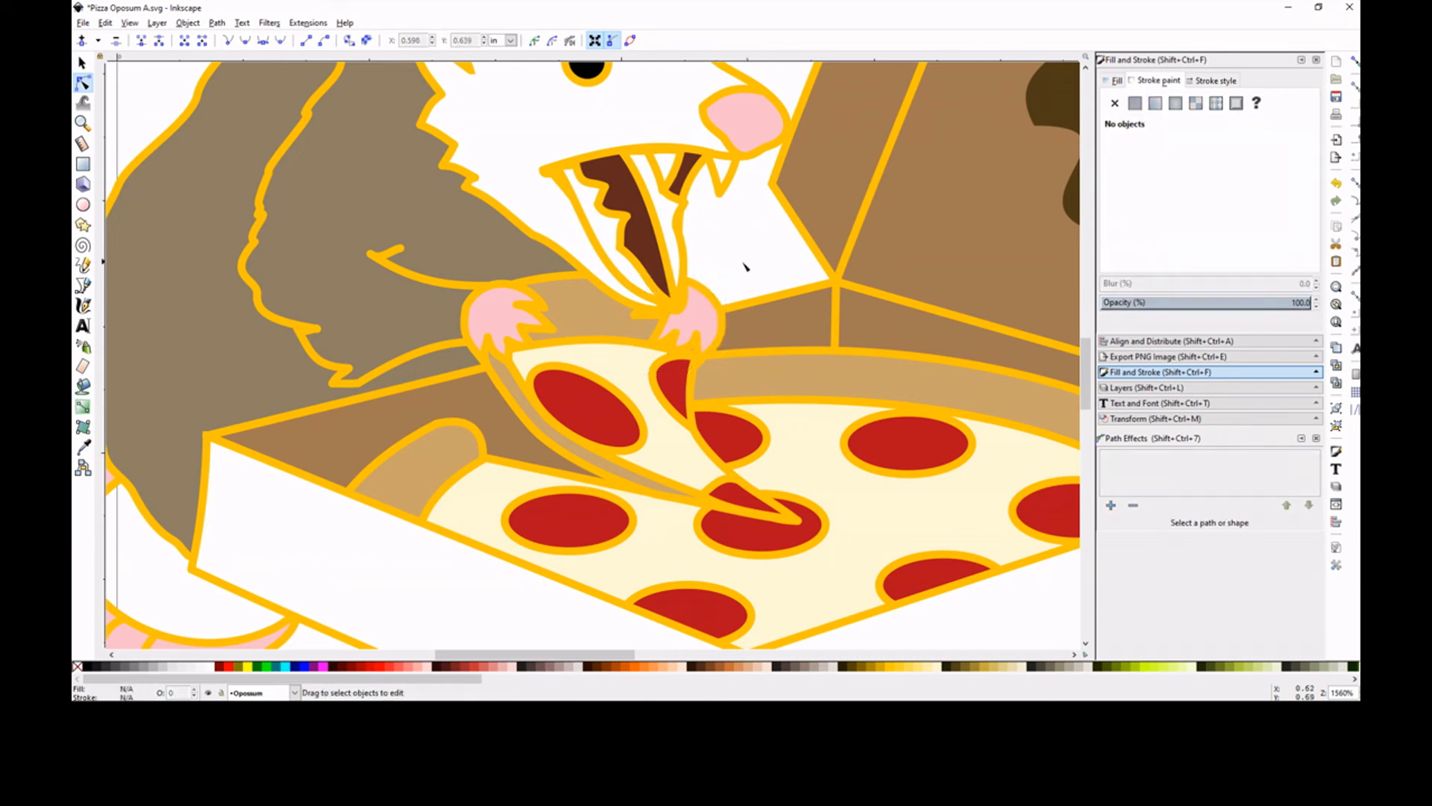
left_click(664, 327)
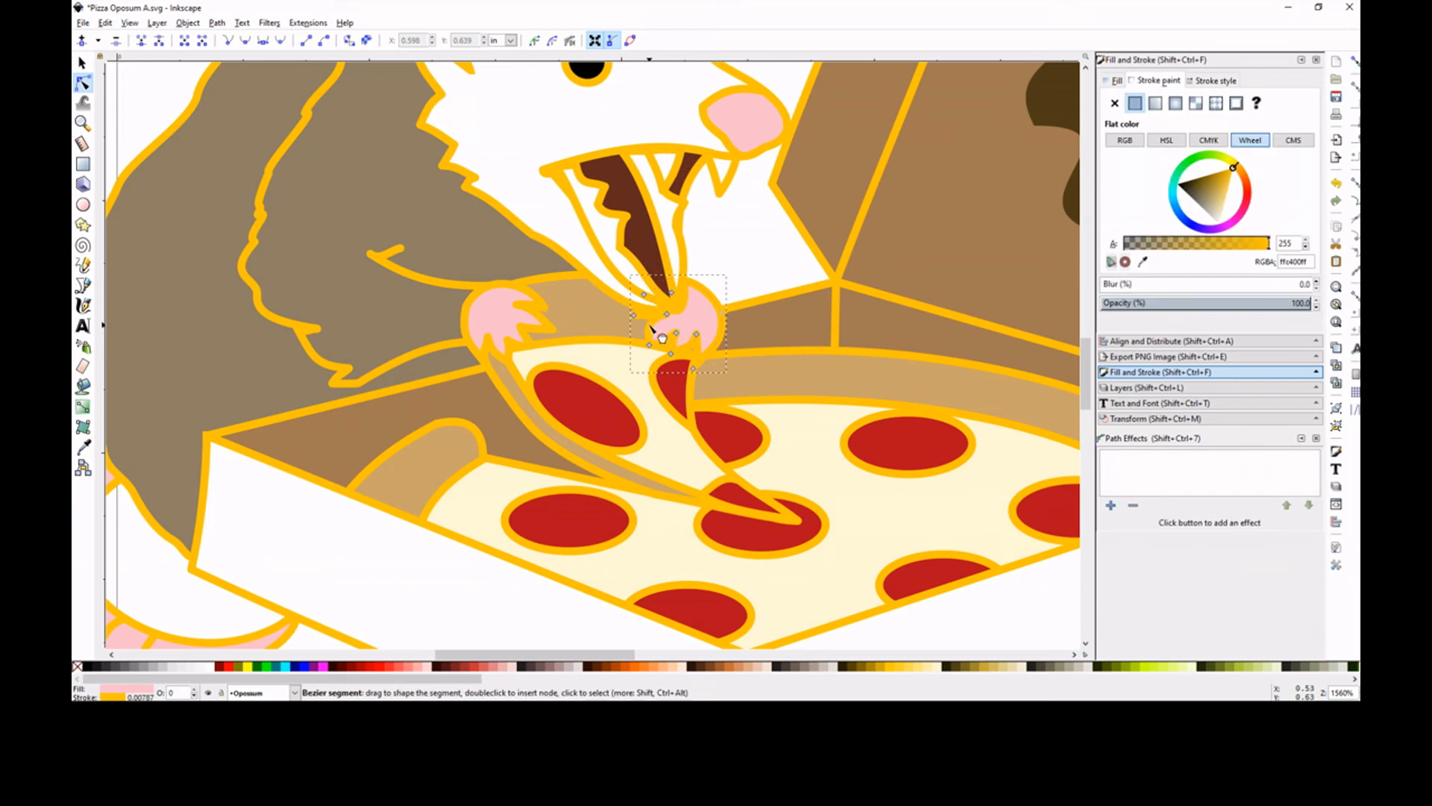
left_click(767, 256)
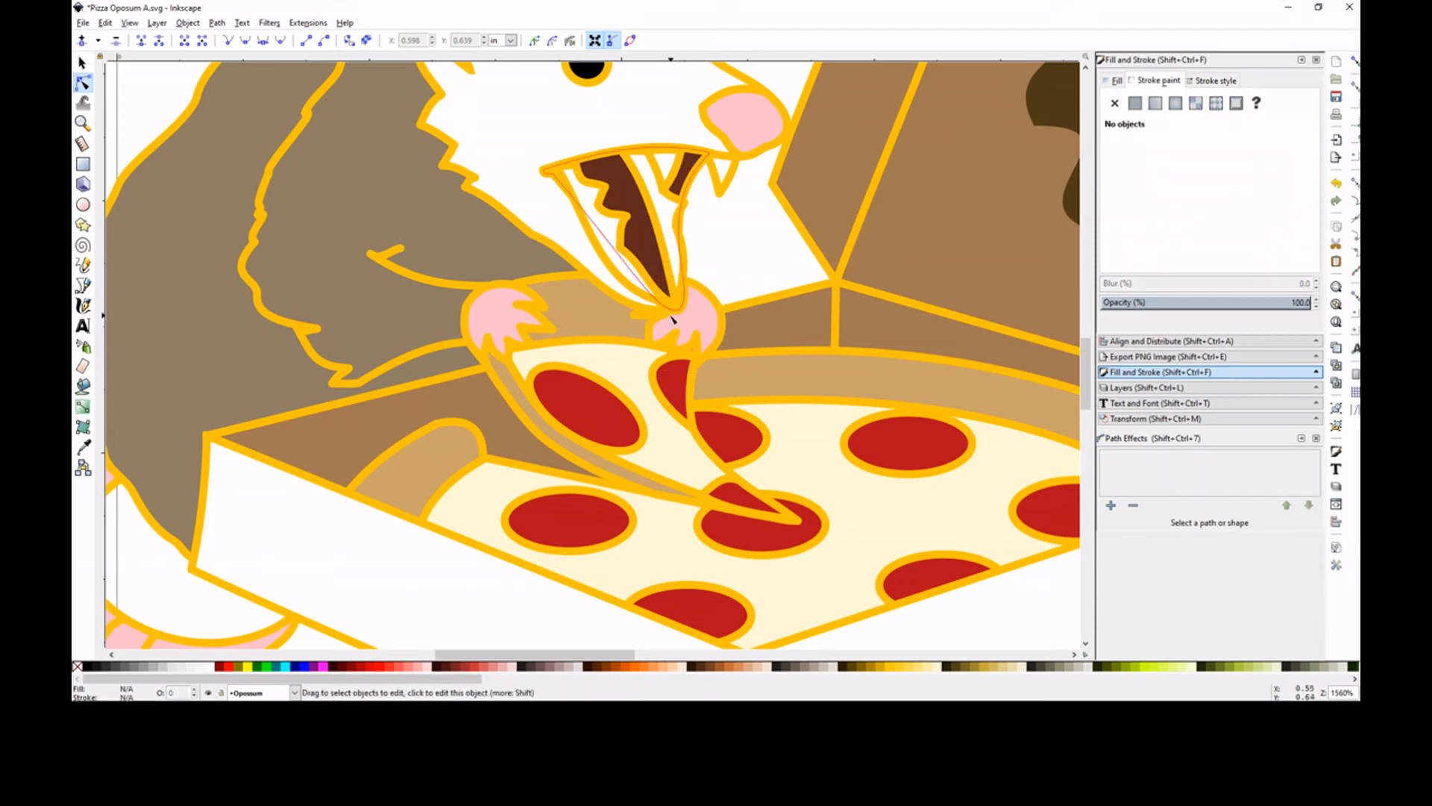
left_click(652, 333)
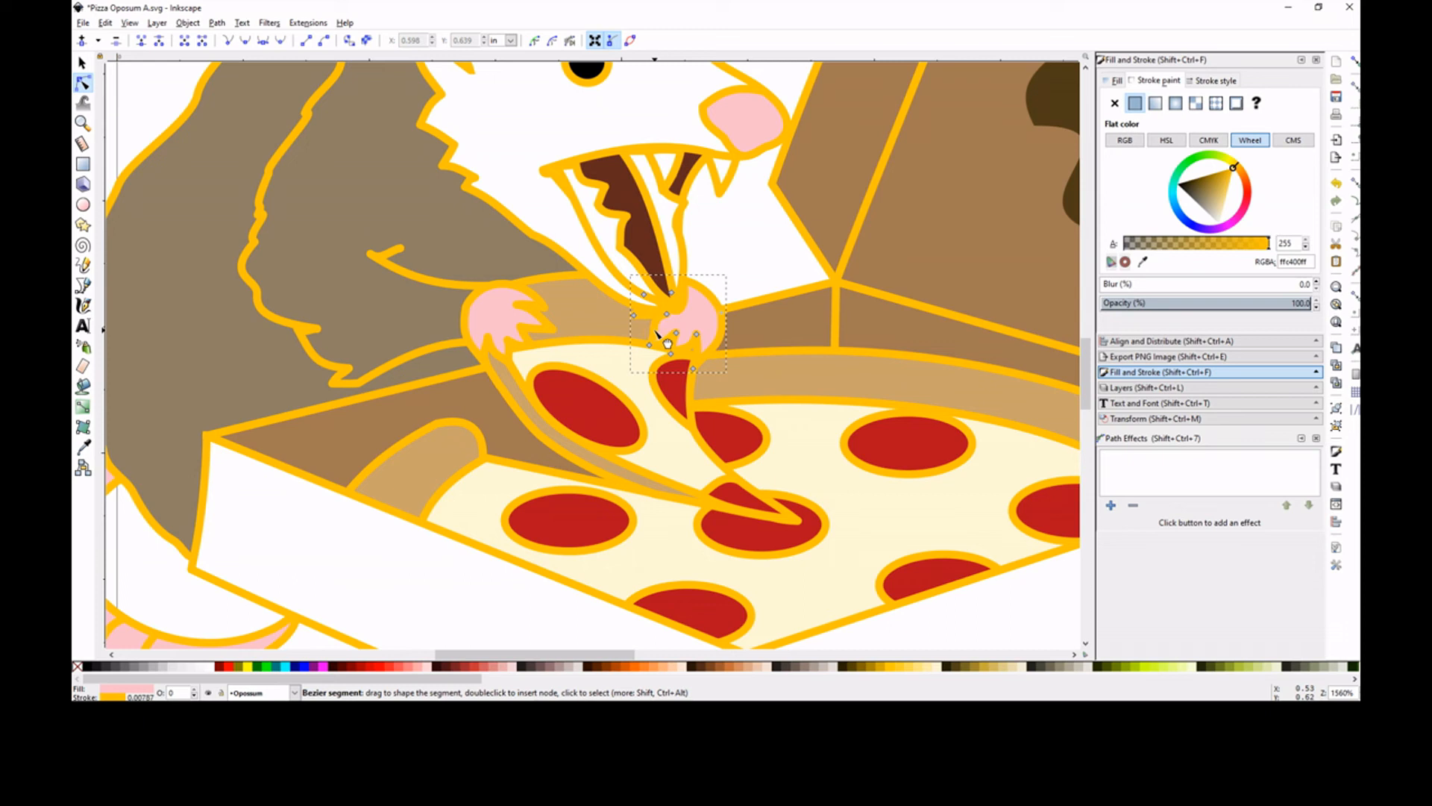
left_click(758, 262)
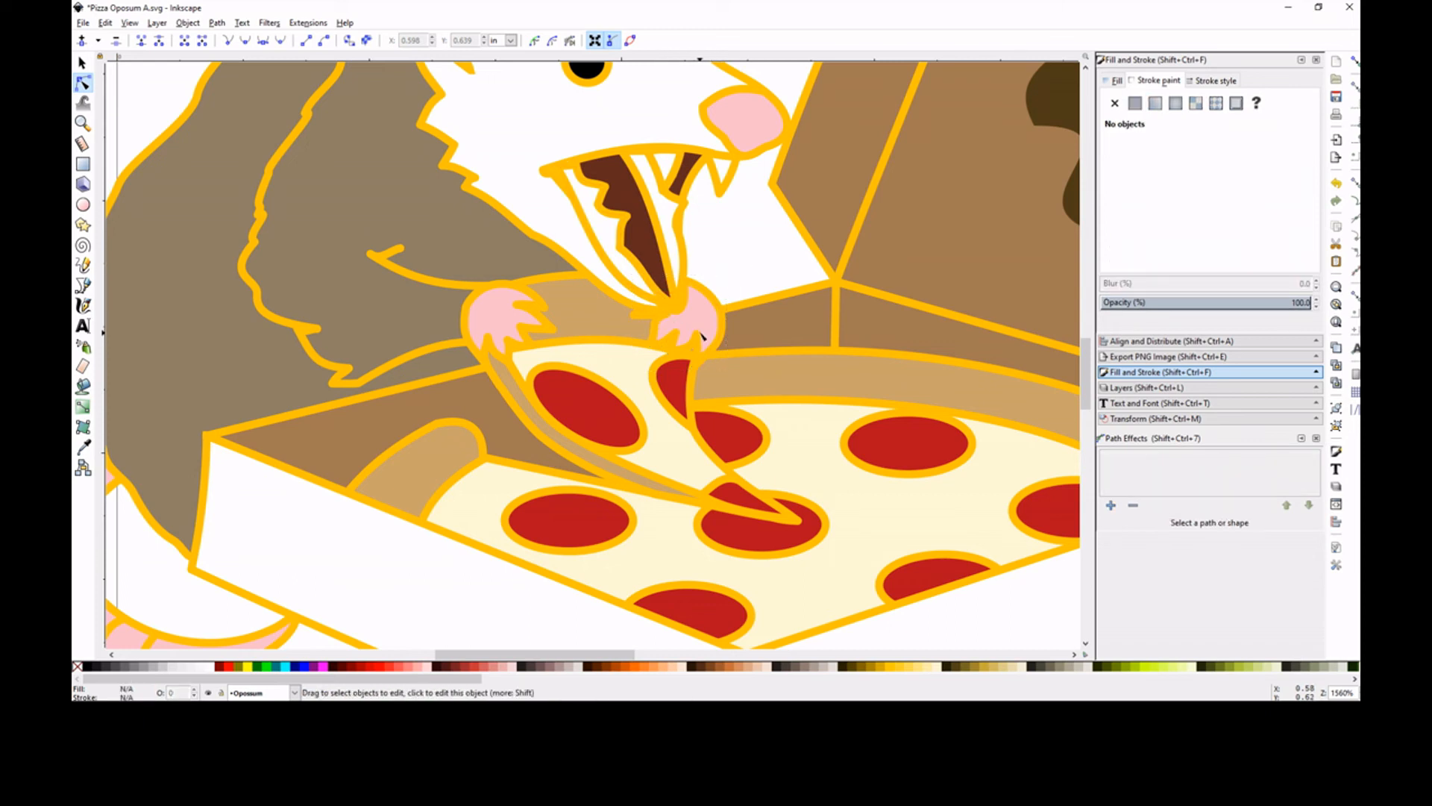
Reshape the far paw's two fingertips nearest the mouth by shifting their tip nodes and adjusting the adjoining curve handles
left_click(701, 337)
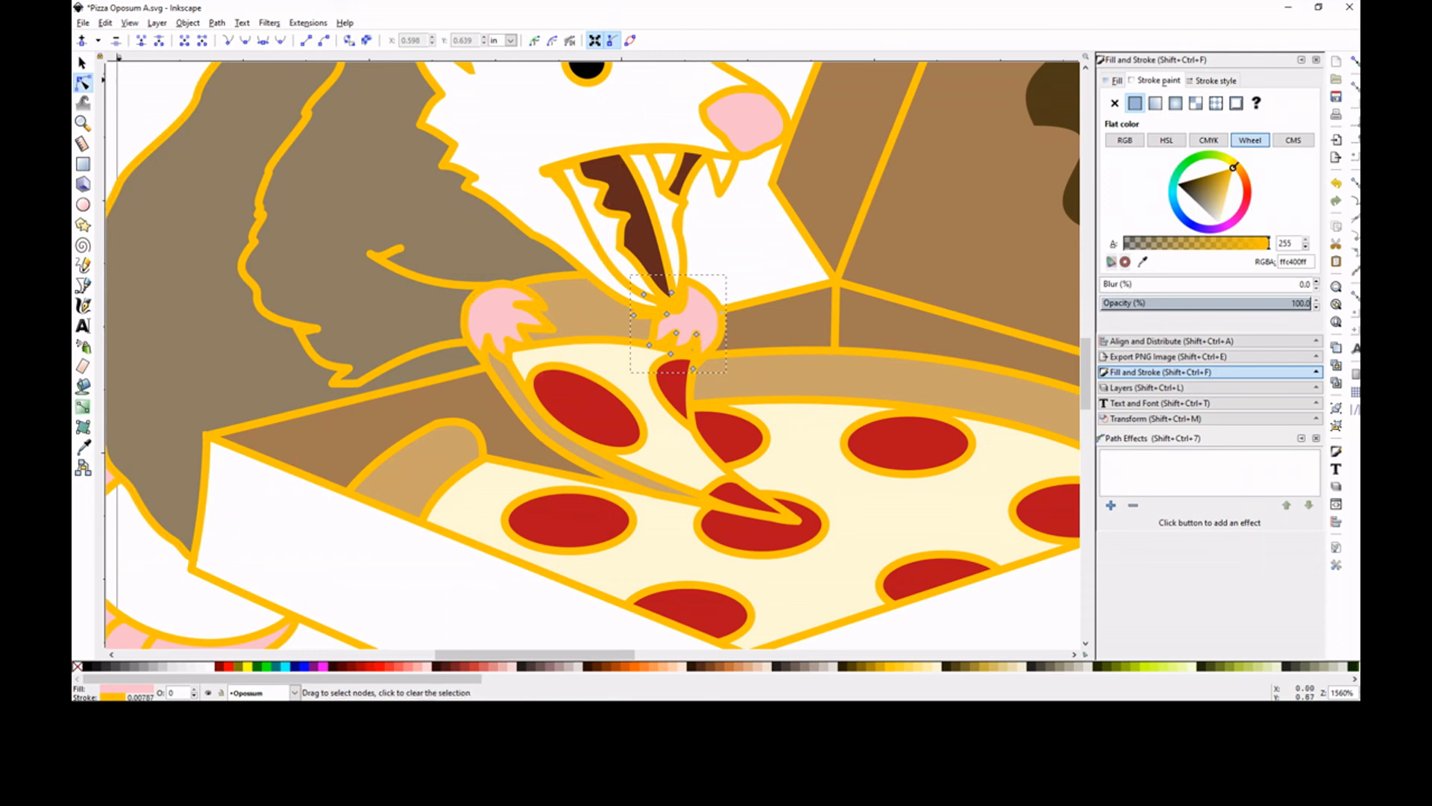
left_click(83, 123)
left_click(694, 349)
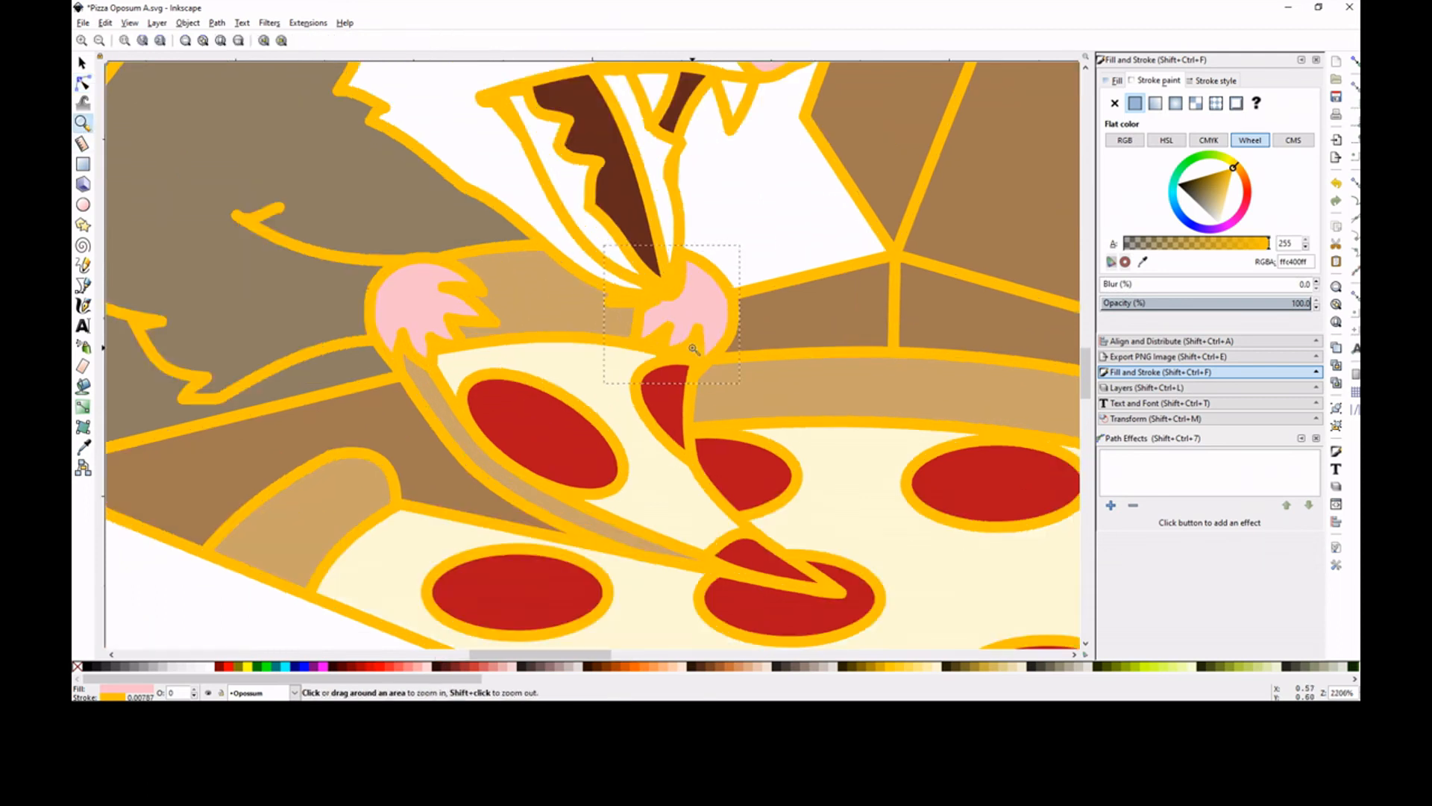
left_click(694, 349)
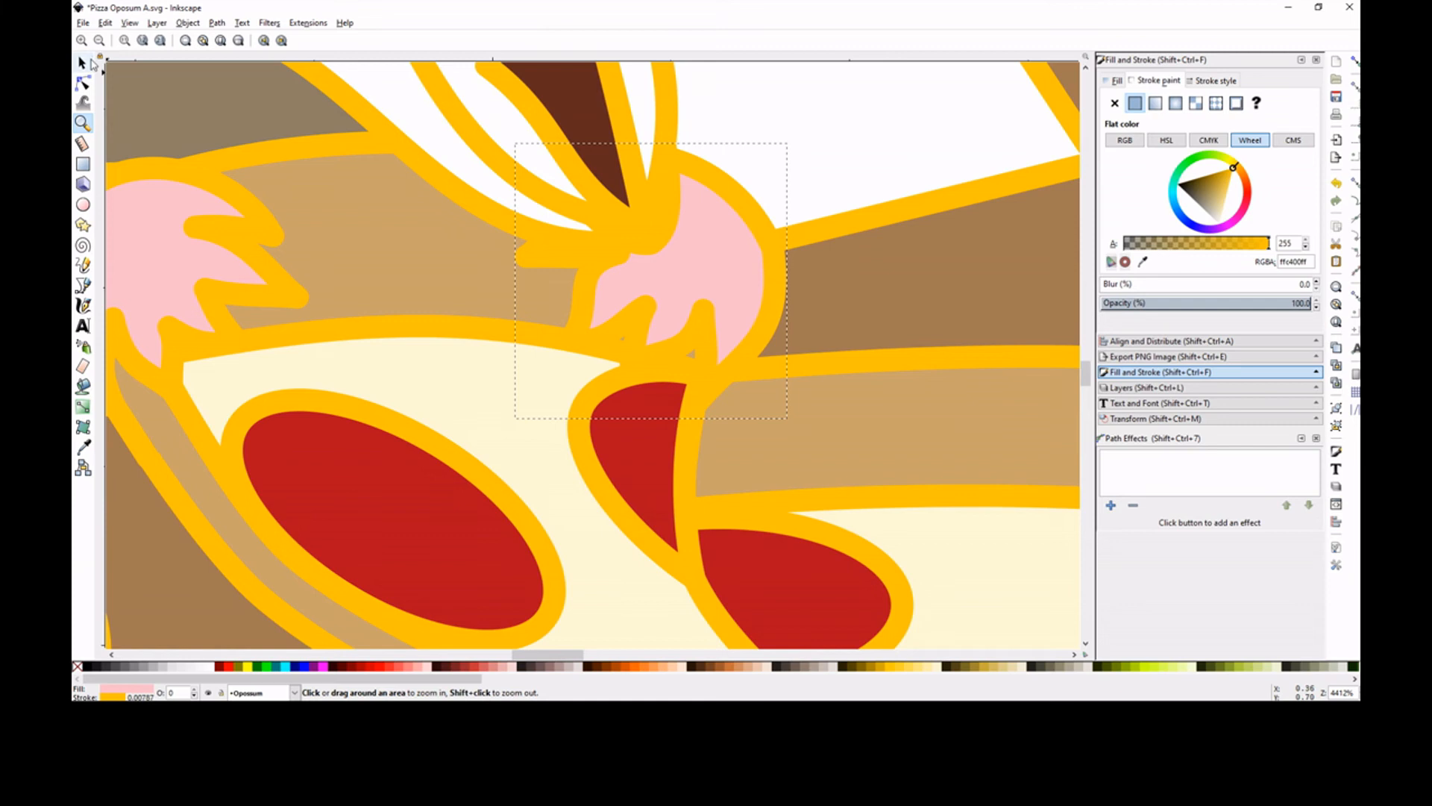
left_click(83, 83)
left_click_drag(588, 278, 645, 376)
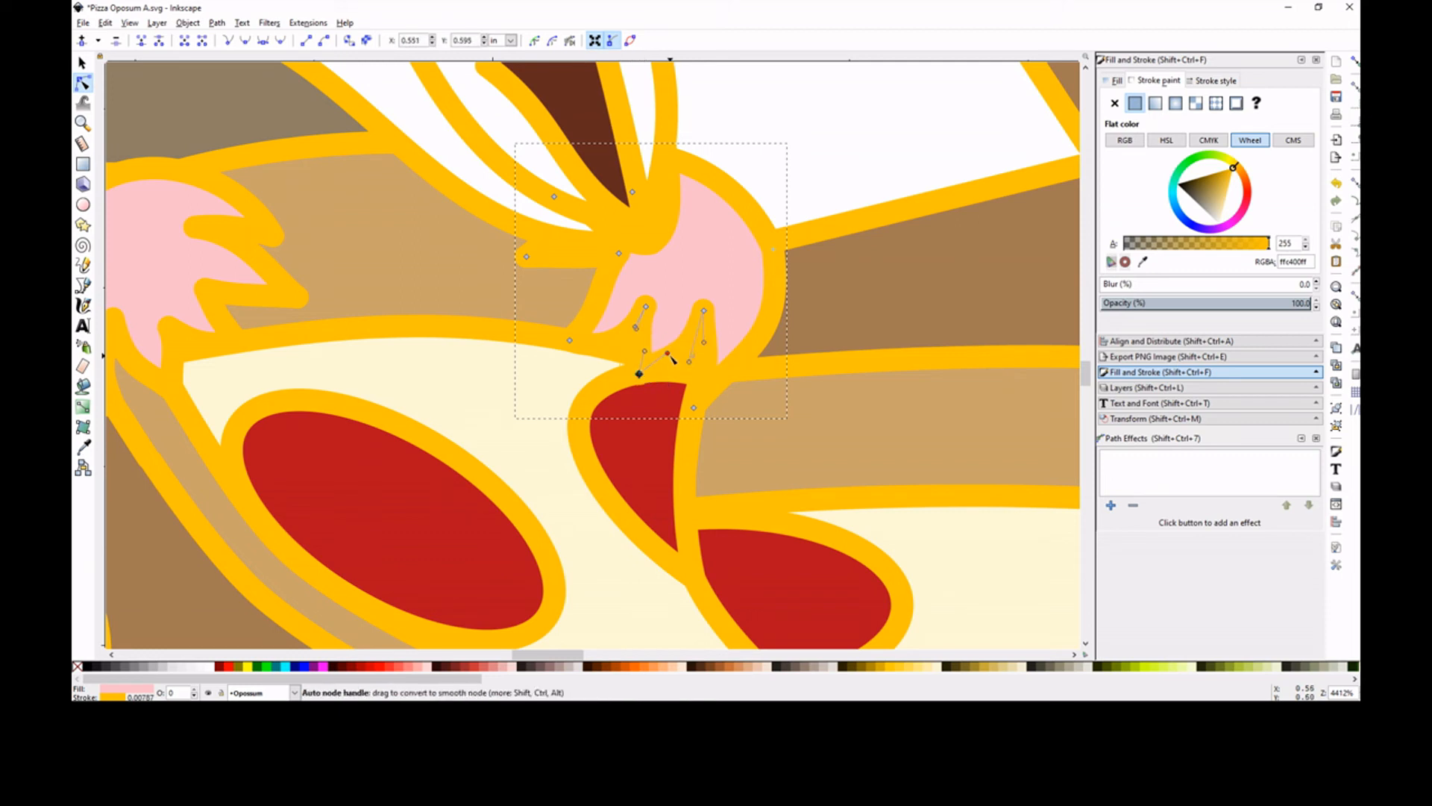
left_click_drag(687, 364, 643, 331)
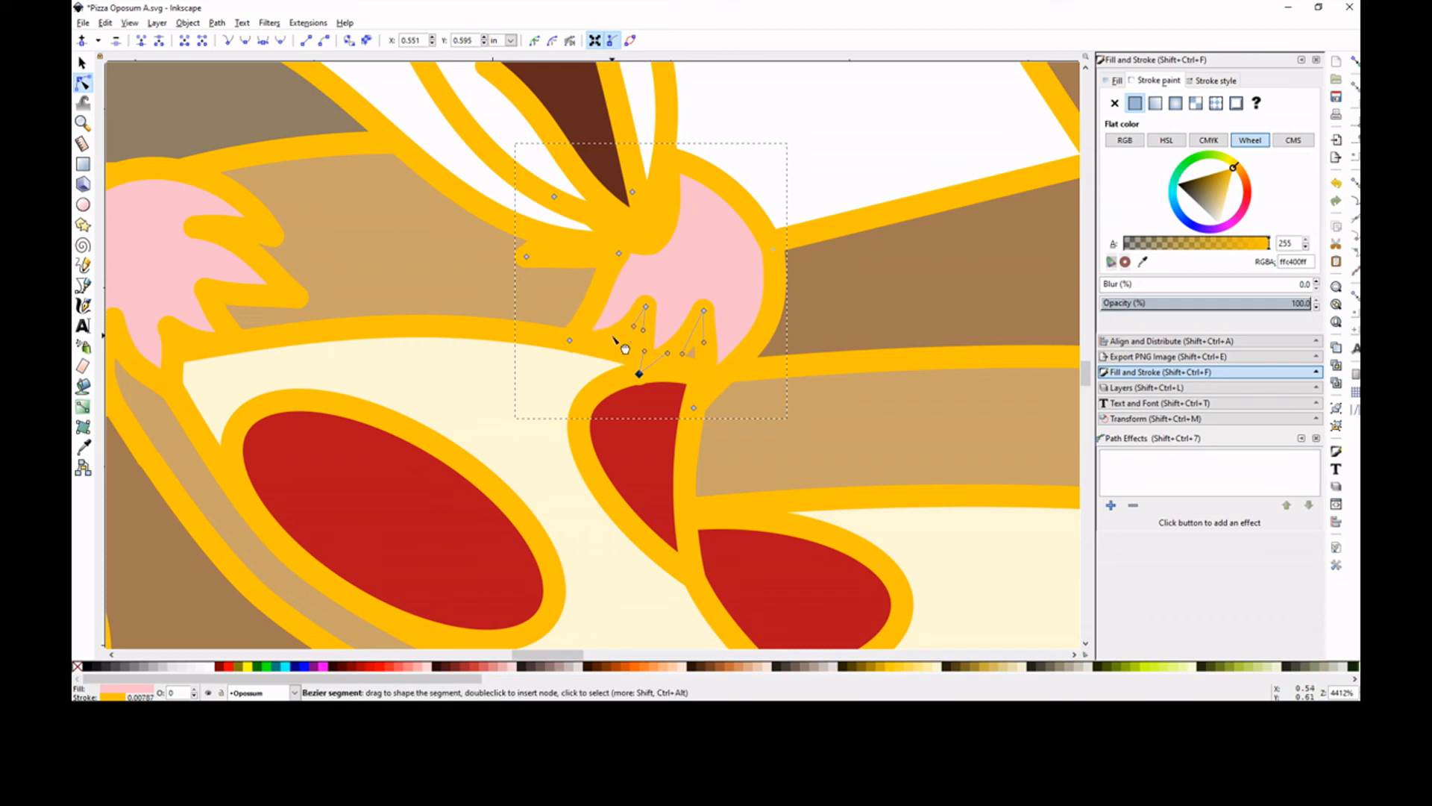
left_click(565, 342)
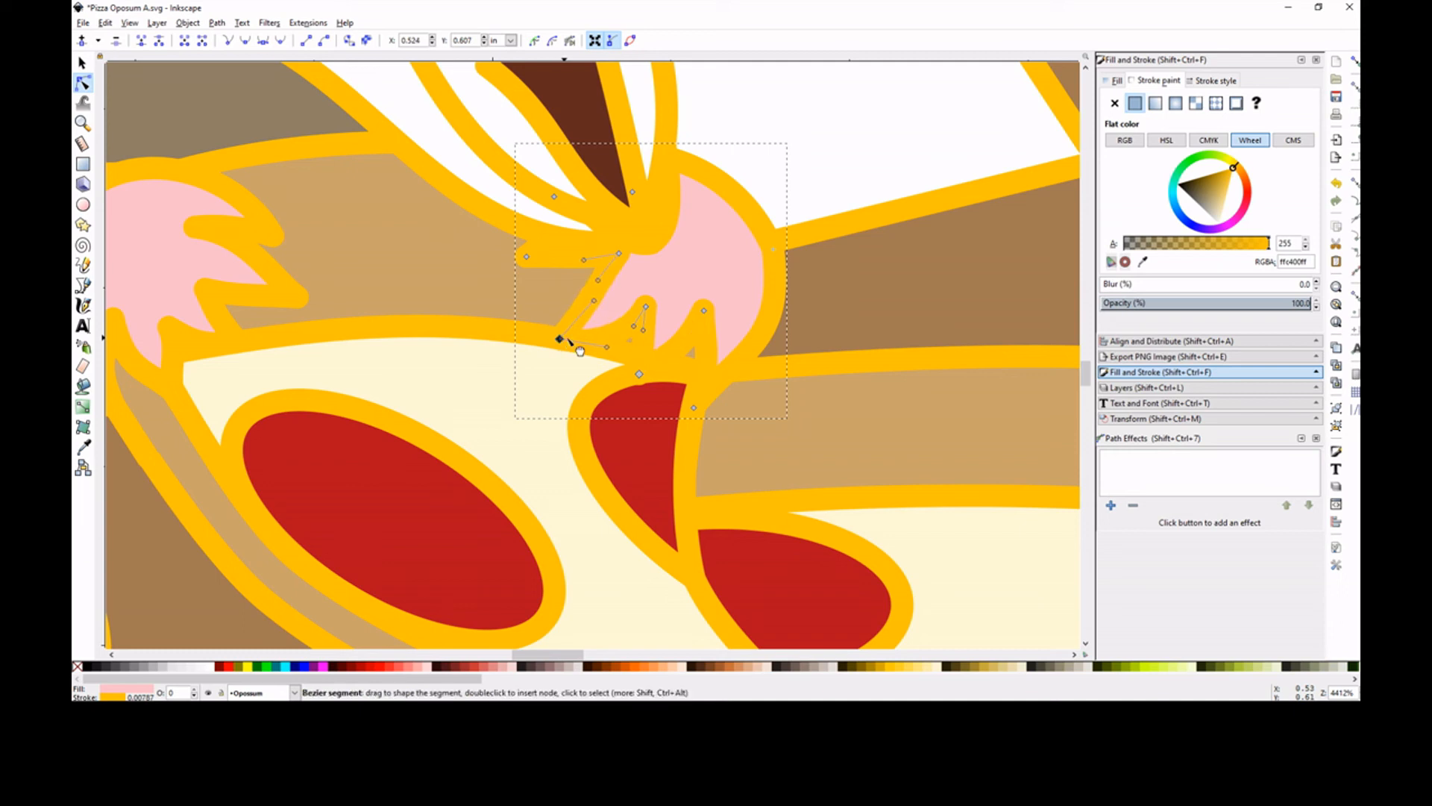
Move the far paw's outer edge node slightly inward and its middle fingertip node slightly upward
left_click(773, 285)
left_click_drag(773, 245, 766, 249)
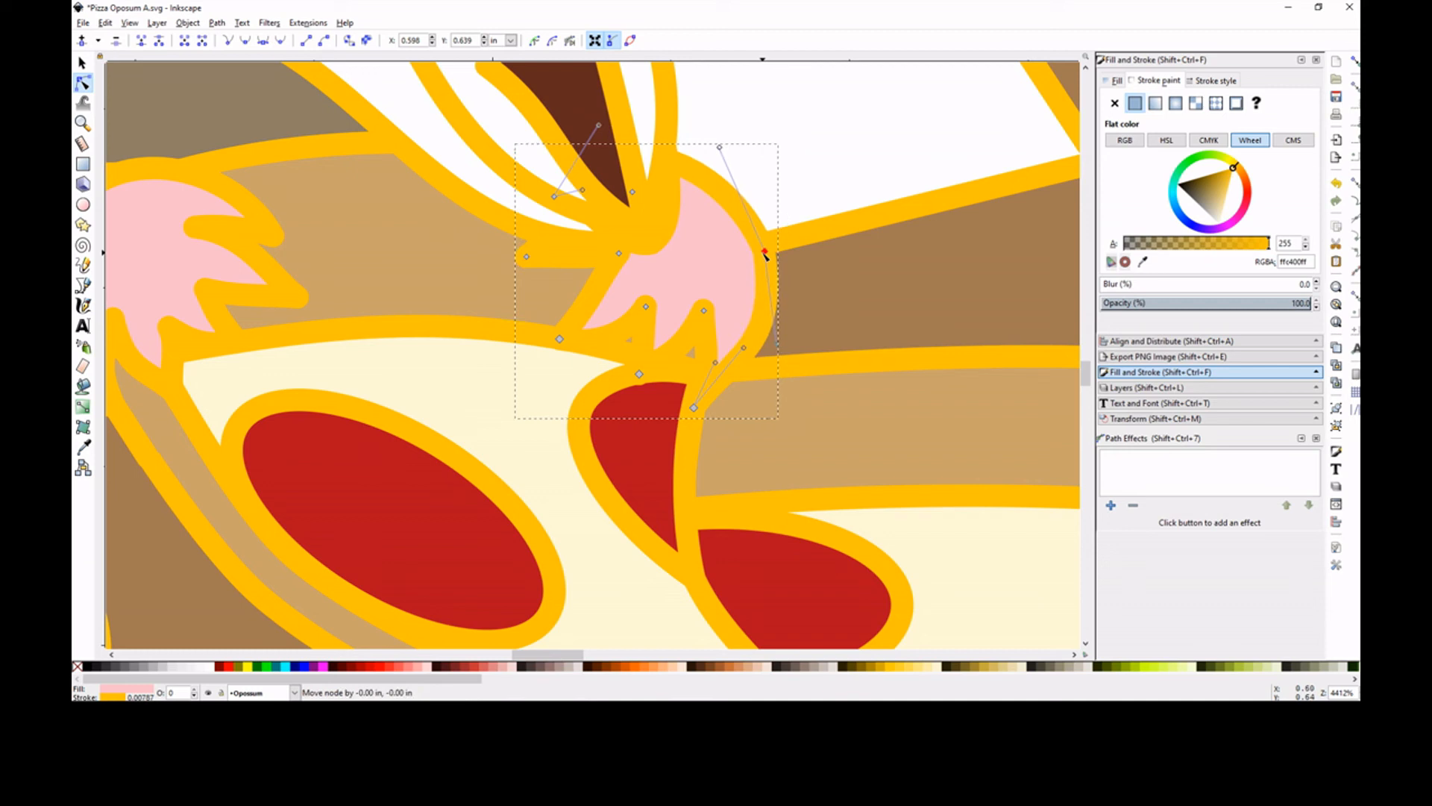
left_click(847, 187)
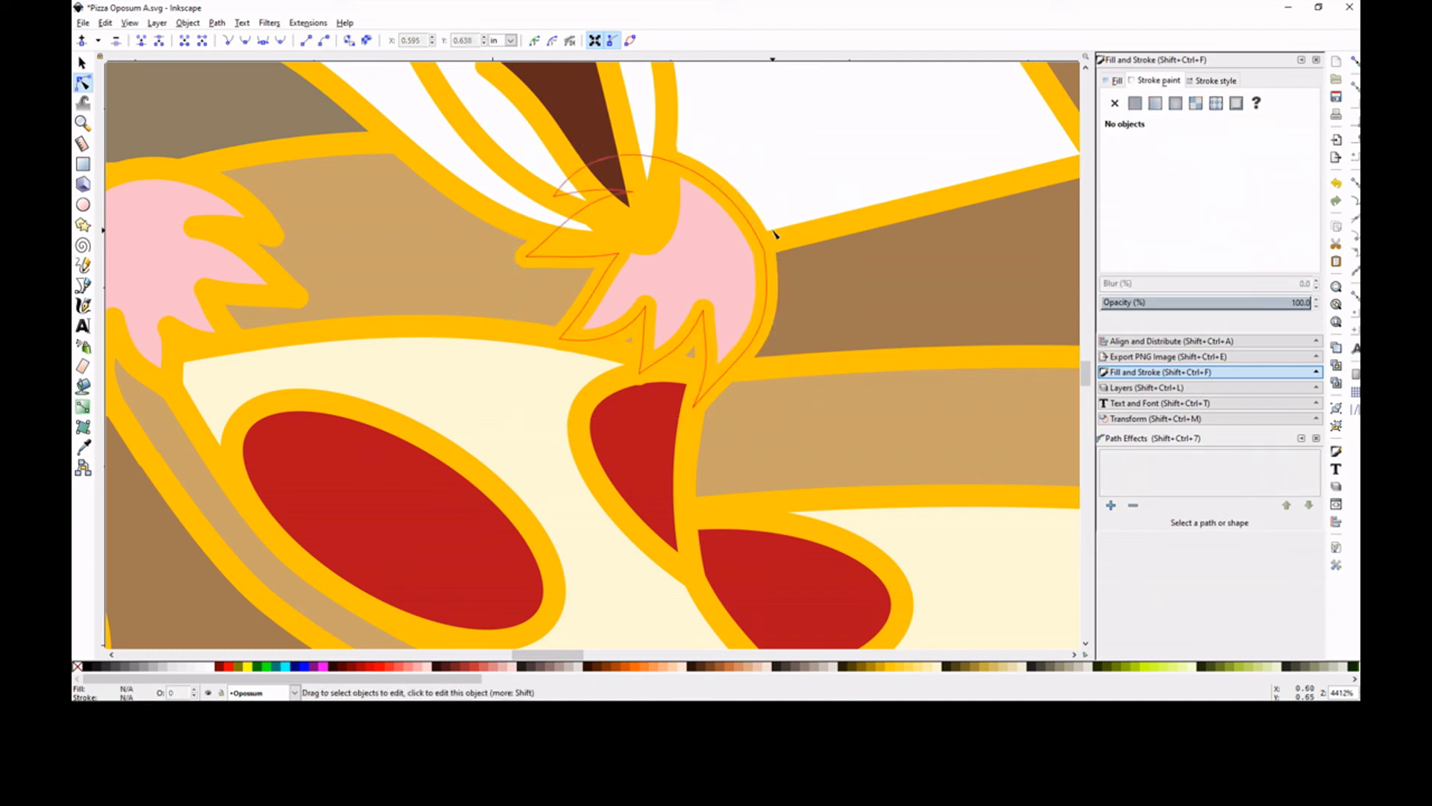
left_click(652, 370)
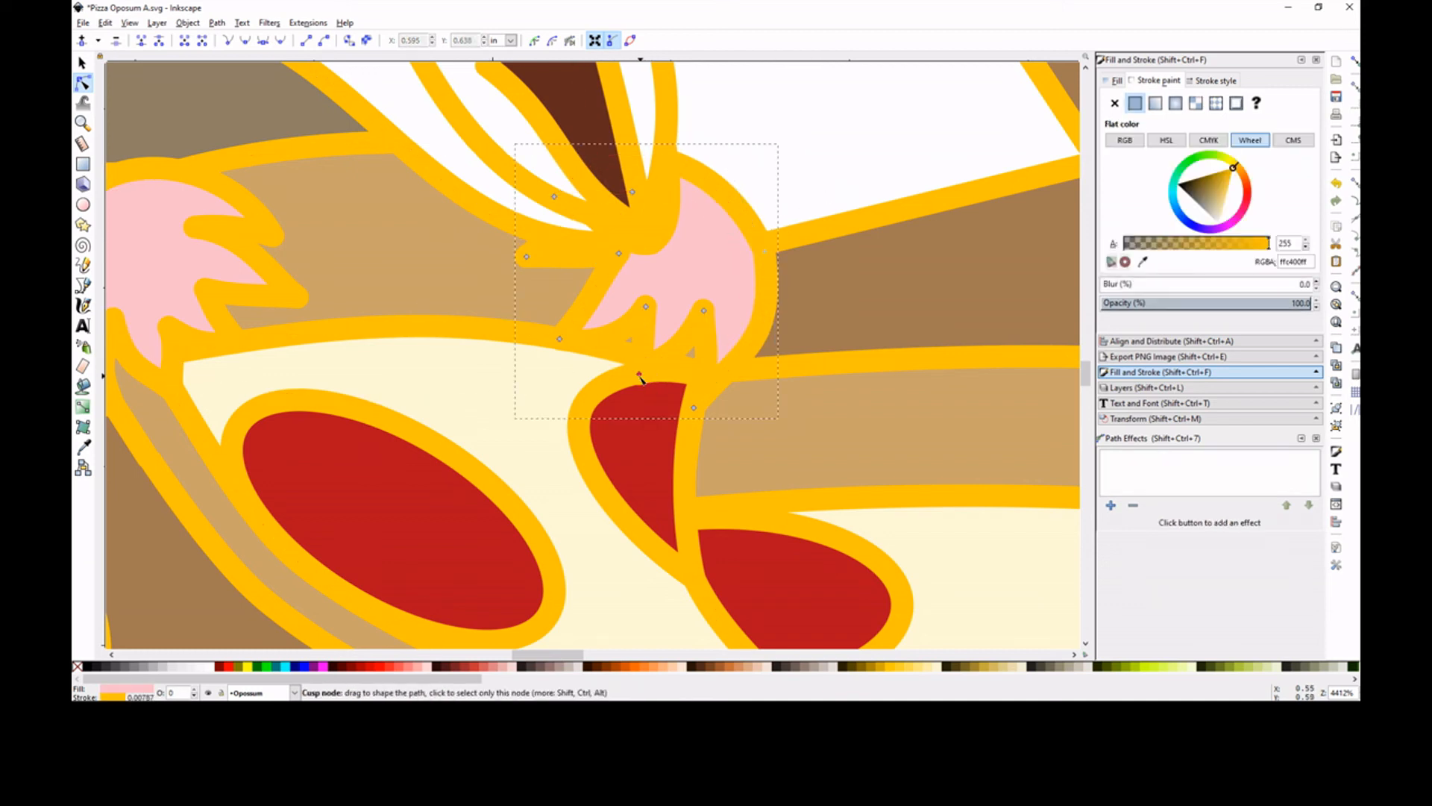
left_click(639, 372)
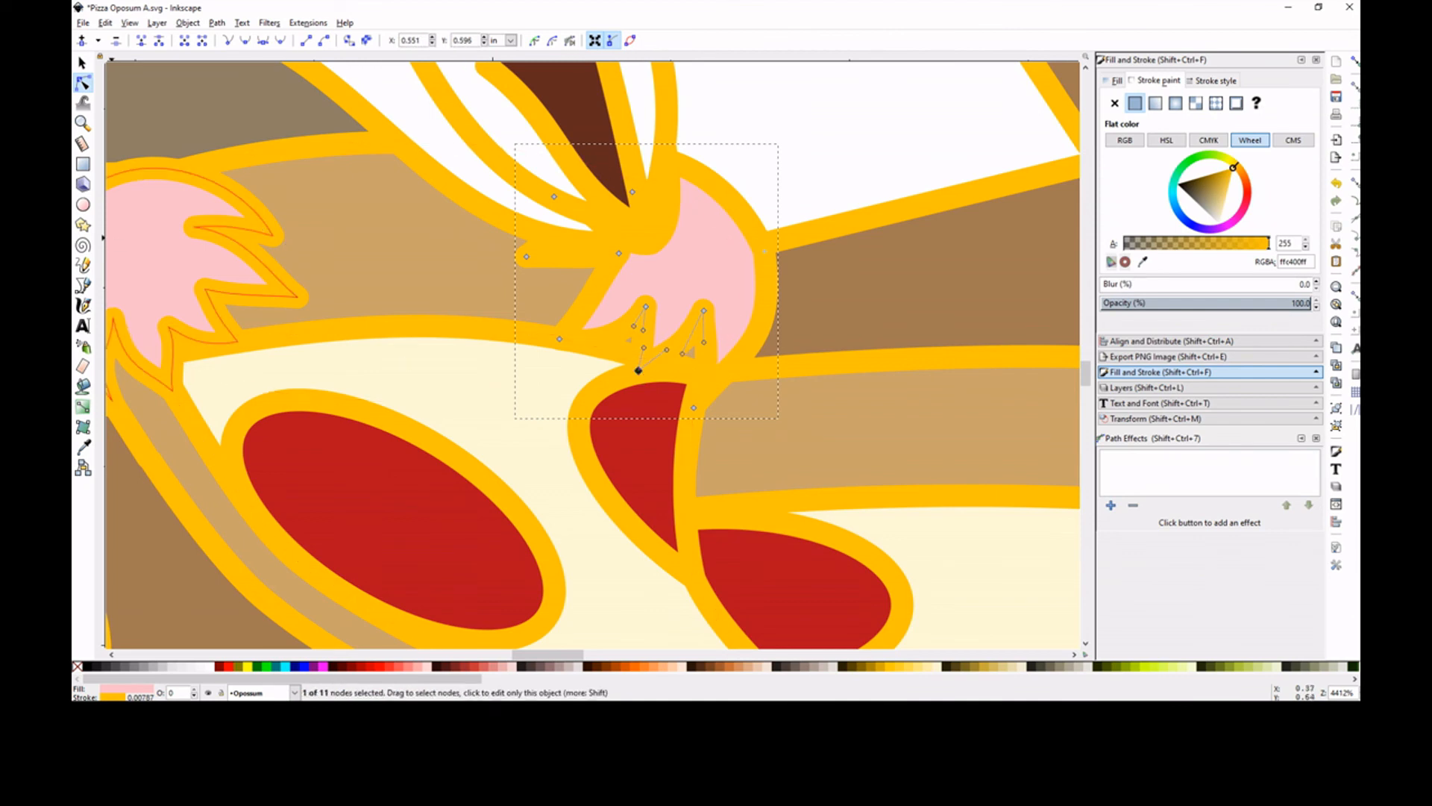
Draw a freehand patch across the gaps between the far paw's fingers and give its stroke the sampled outline colour ffc400ff
left_click(84, 266)
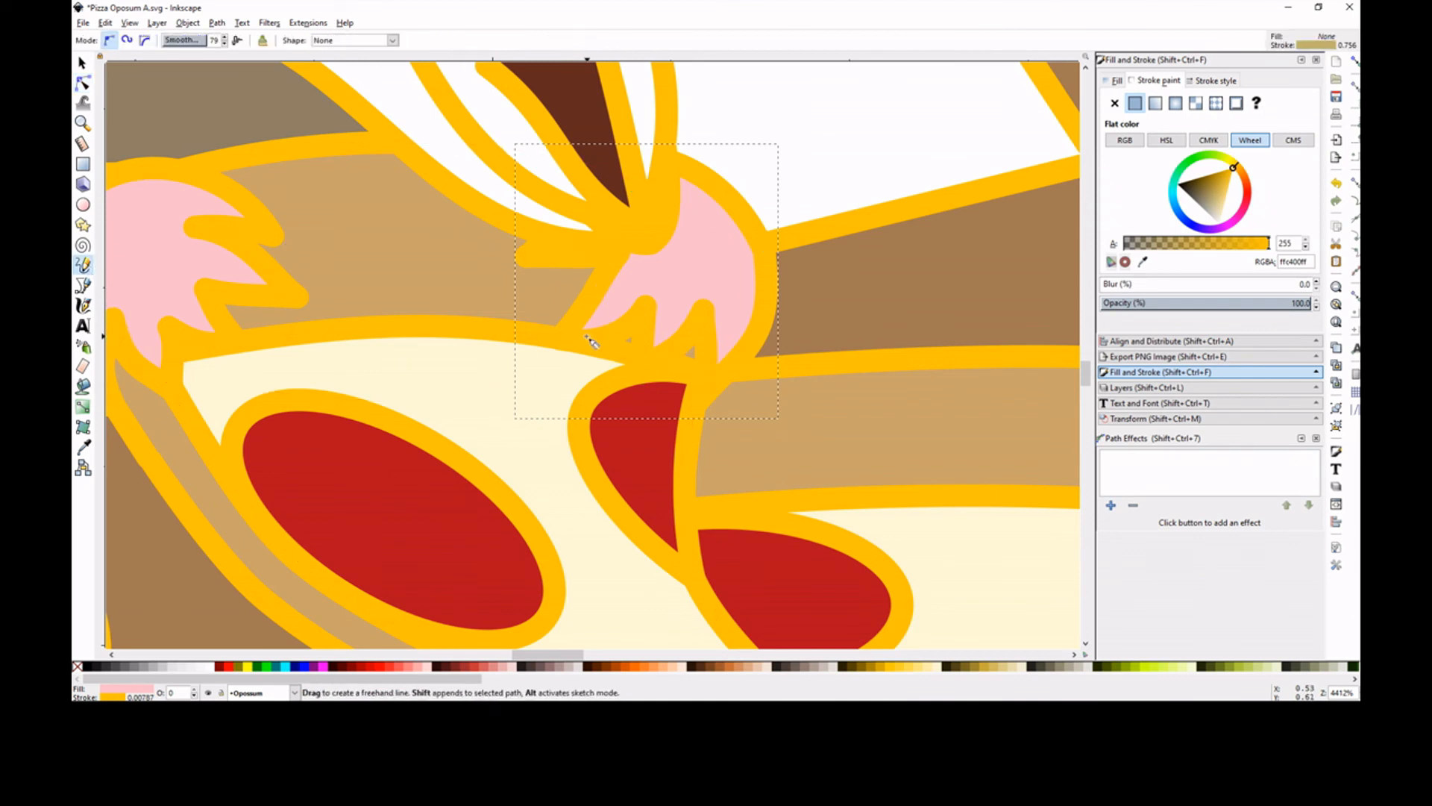
mouse_move(572, 344)
left_mouse_down()
mouse_move(704, 371)
mouse_move(700, 294)
mouse_move(599, 308)
left_mouse_up()
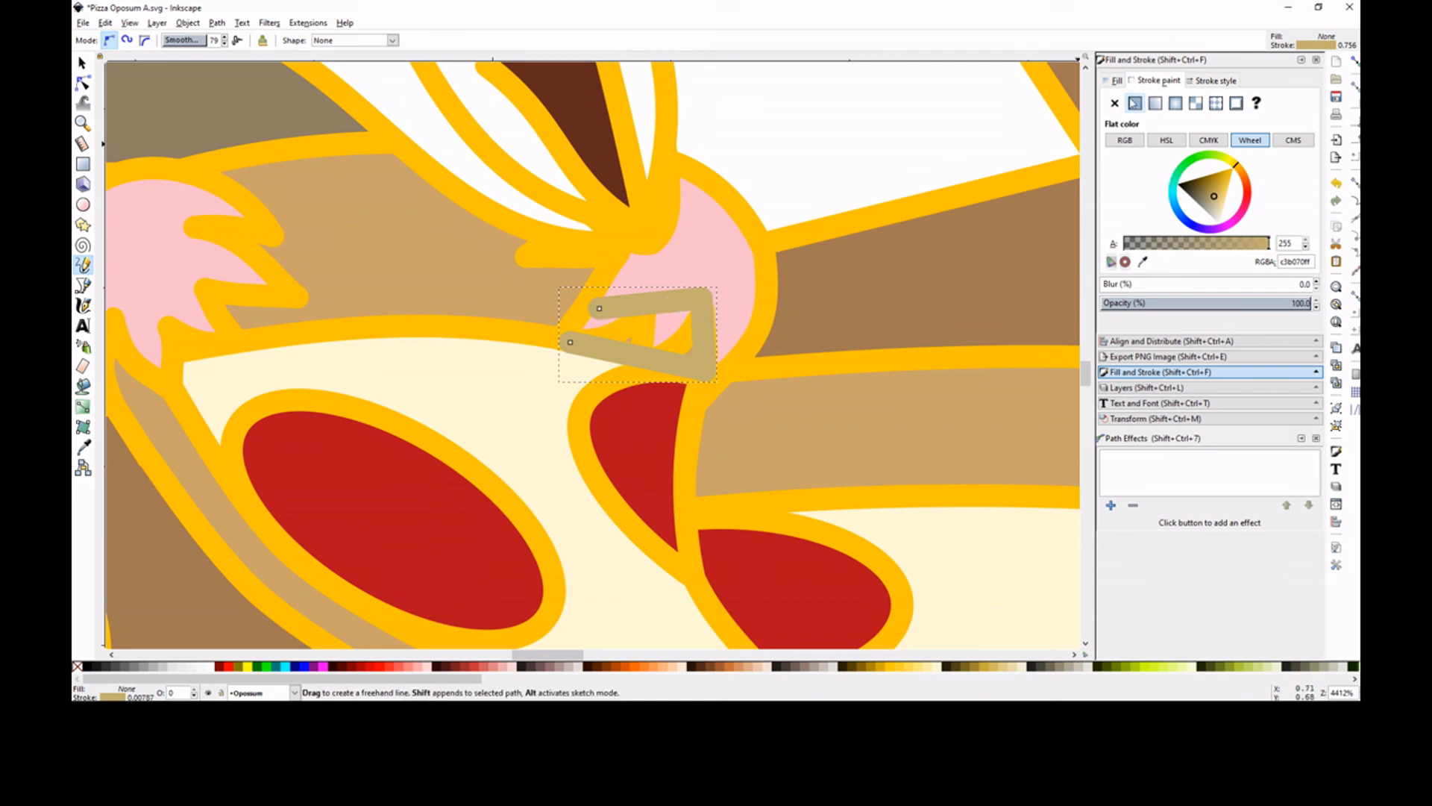
key("d")
left_click(811, 373, "shift")
key("p")
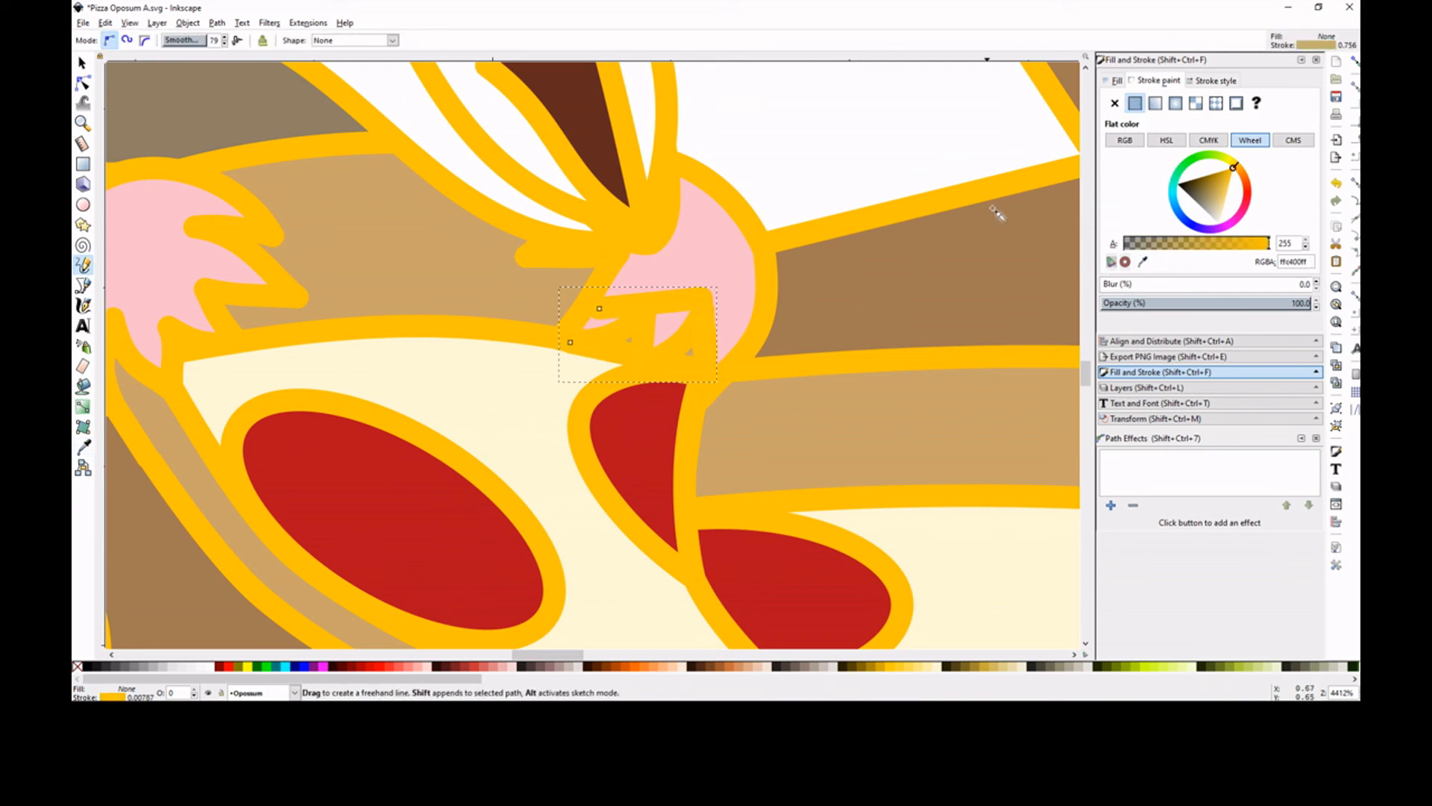
Fill the patch with the sampled outline colour ffc400ff and lower it beneath the far paw
left_click(1115, 81)
left_click(1136, 102)
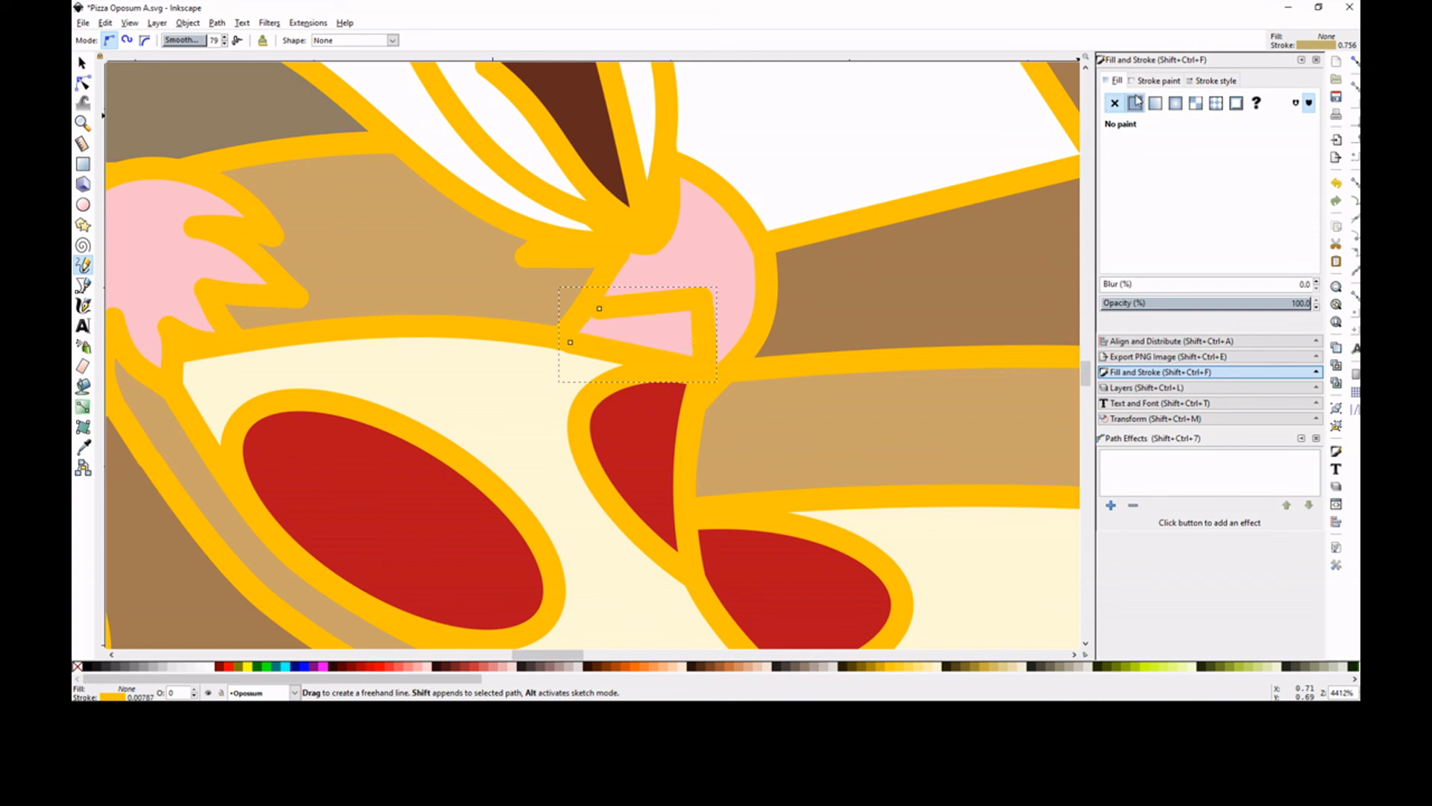
key("d")
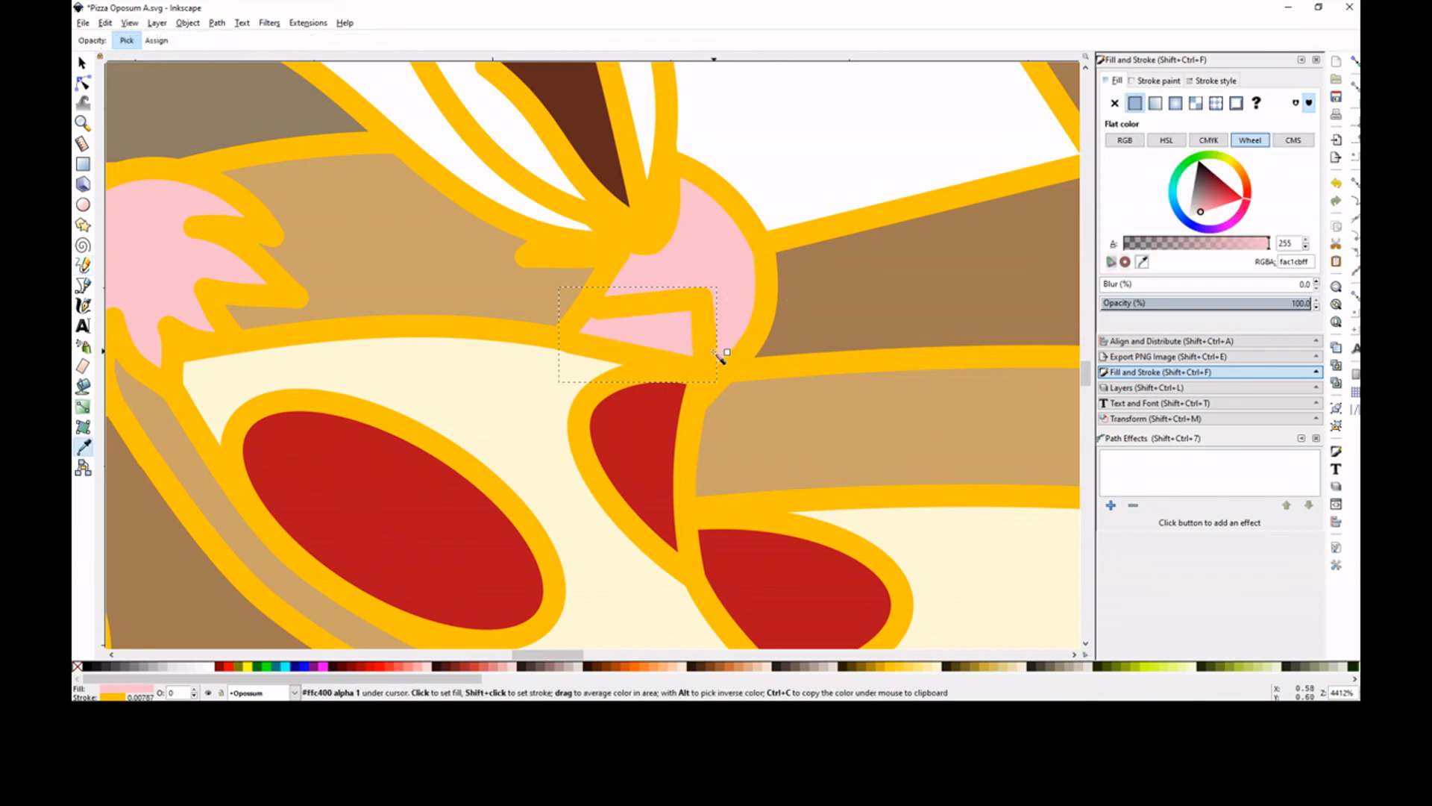
left_click(717, 357)
key("p")
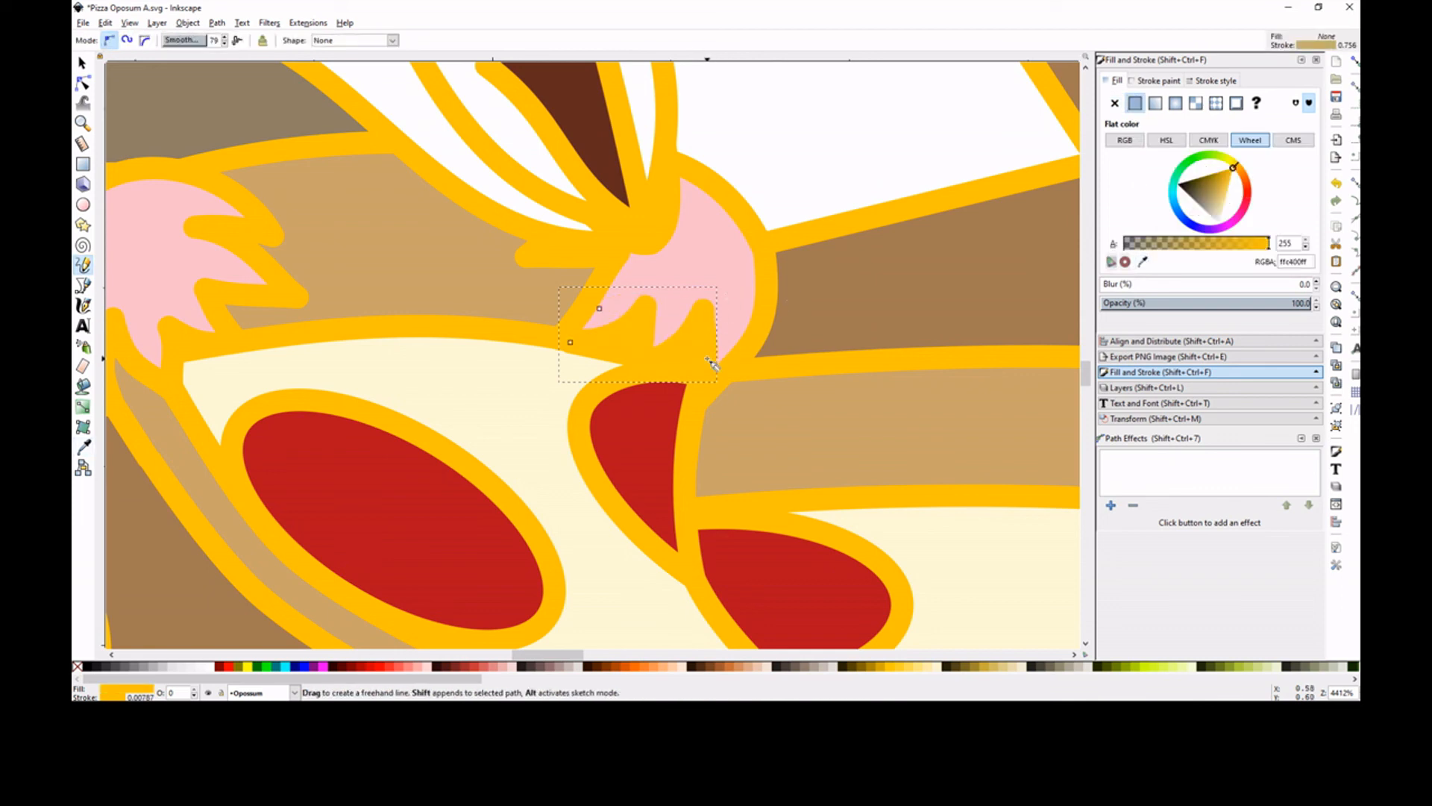
Move the patch's corner node beside the slice's crust slightly inward so it tucks under the fingertip outline
key("s")
left_click(291, 218)
left_click(291, 217)
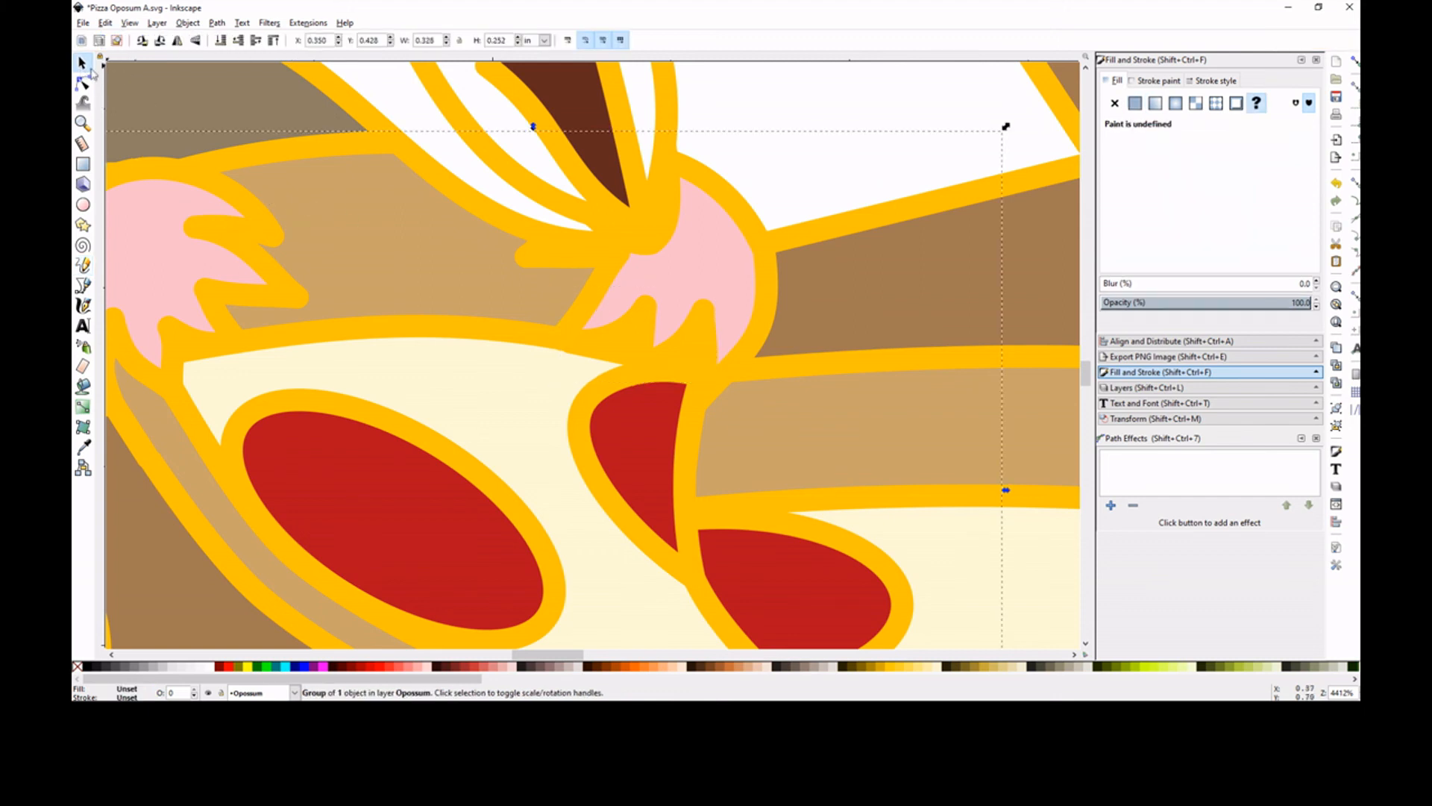
left_click(83, 82)
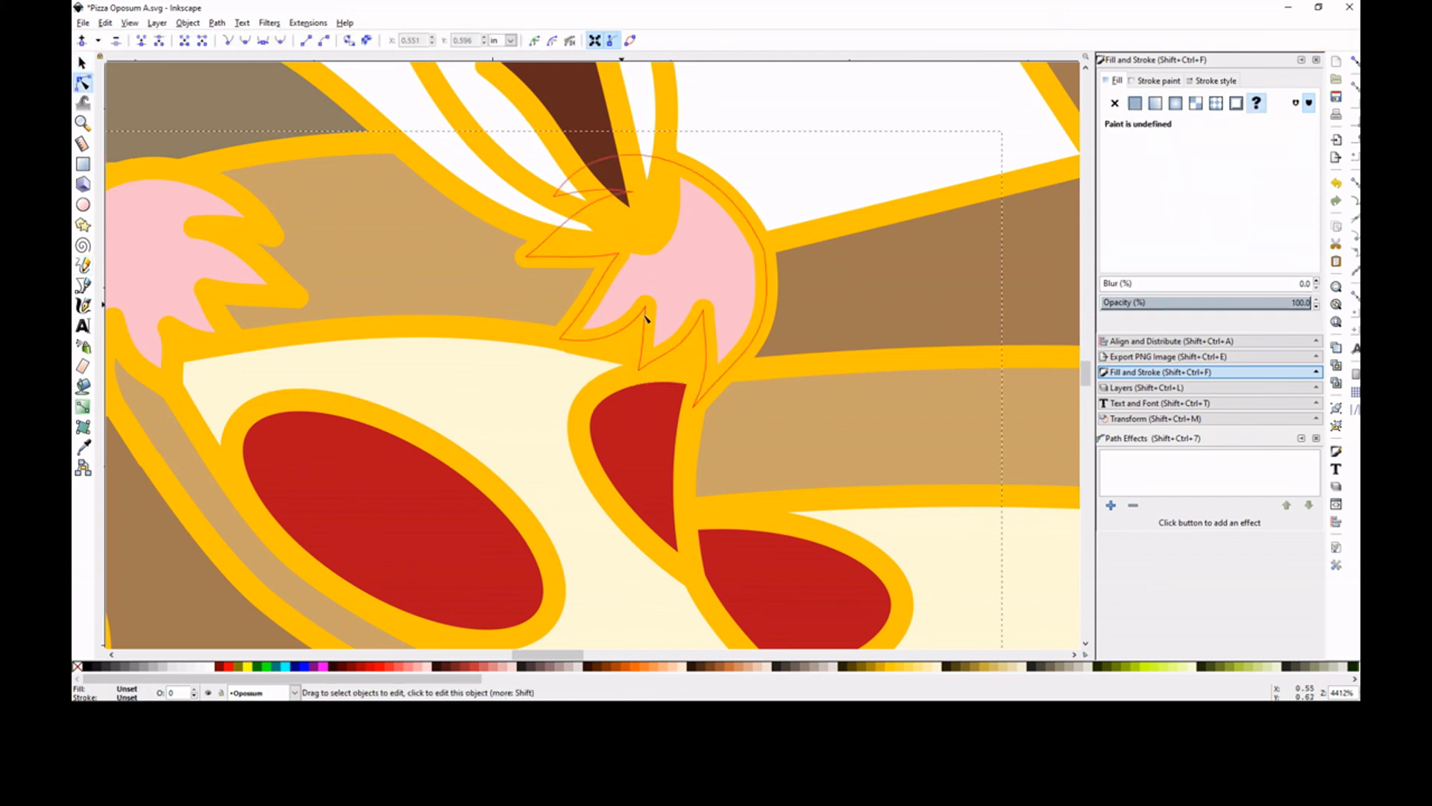
left_click(594, 364)
left_click(570, 339)
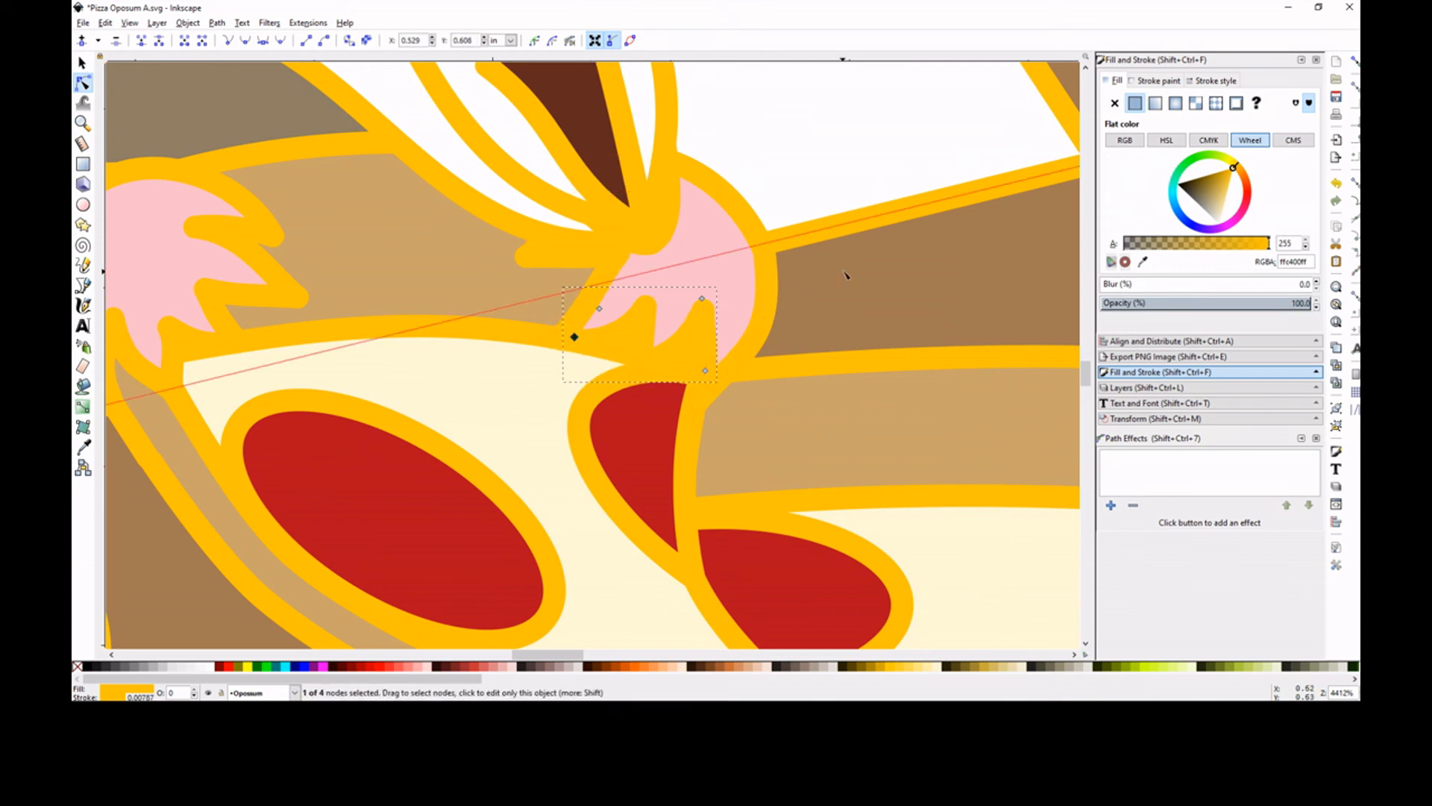
Draw two crossing straight lines forming an X about 0.067 in wide in the empty area outside the page, beside the opossum
left_click(805, 173)
key("minus")
key("minus")
key("minus")
key("minus")
key("minus")
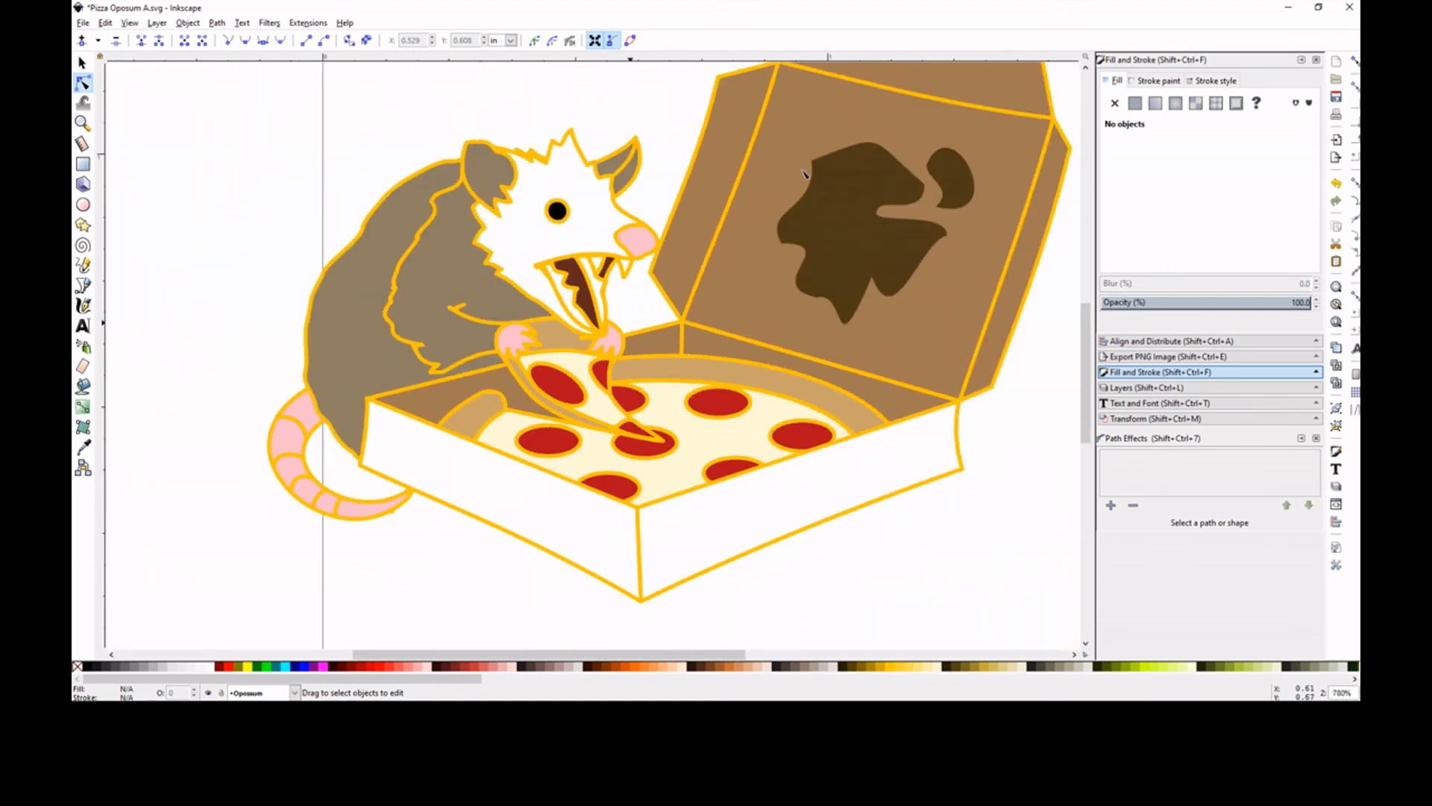
key("minus")
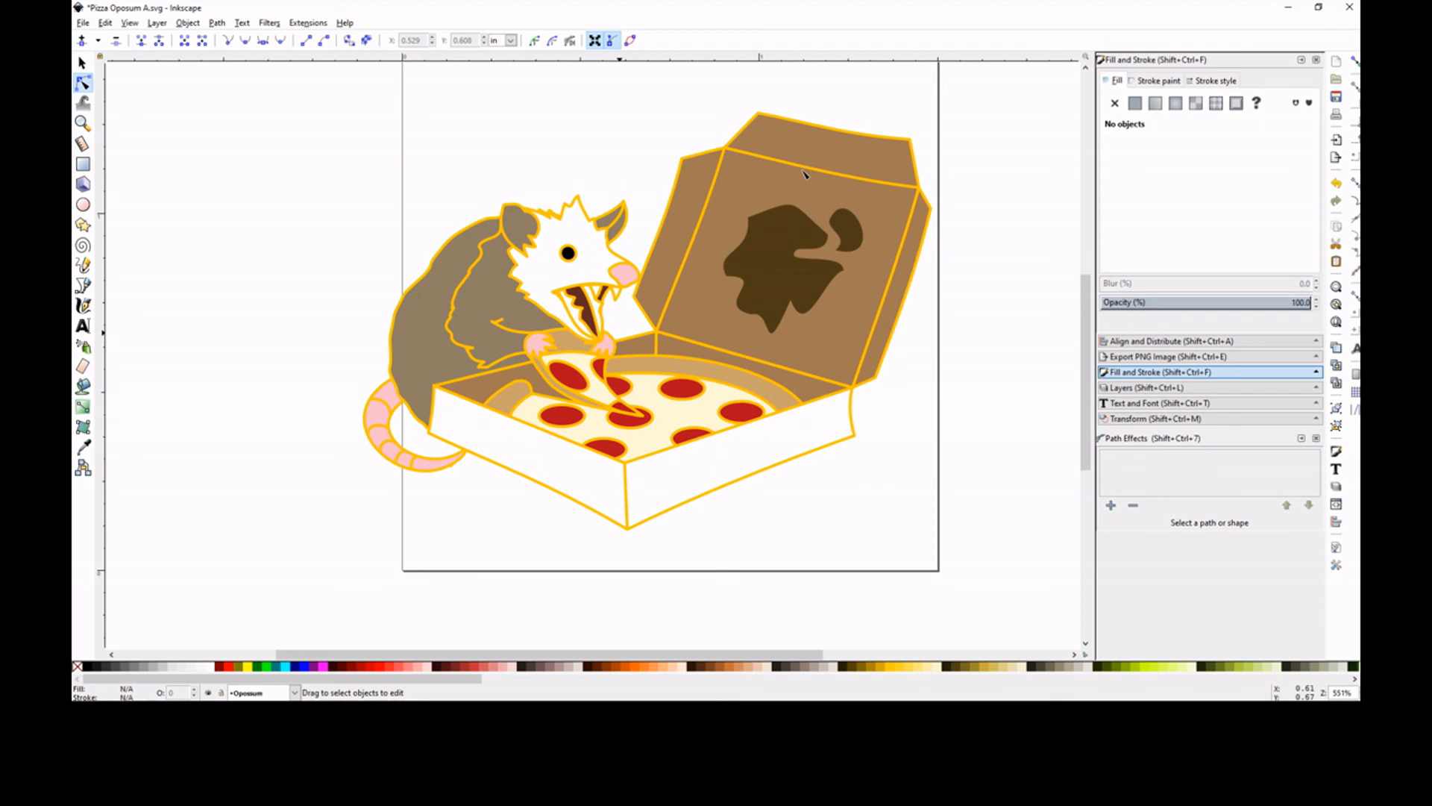
key("p")
left_click(179, 302)
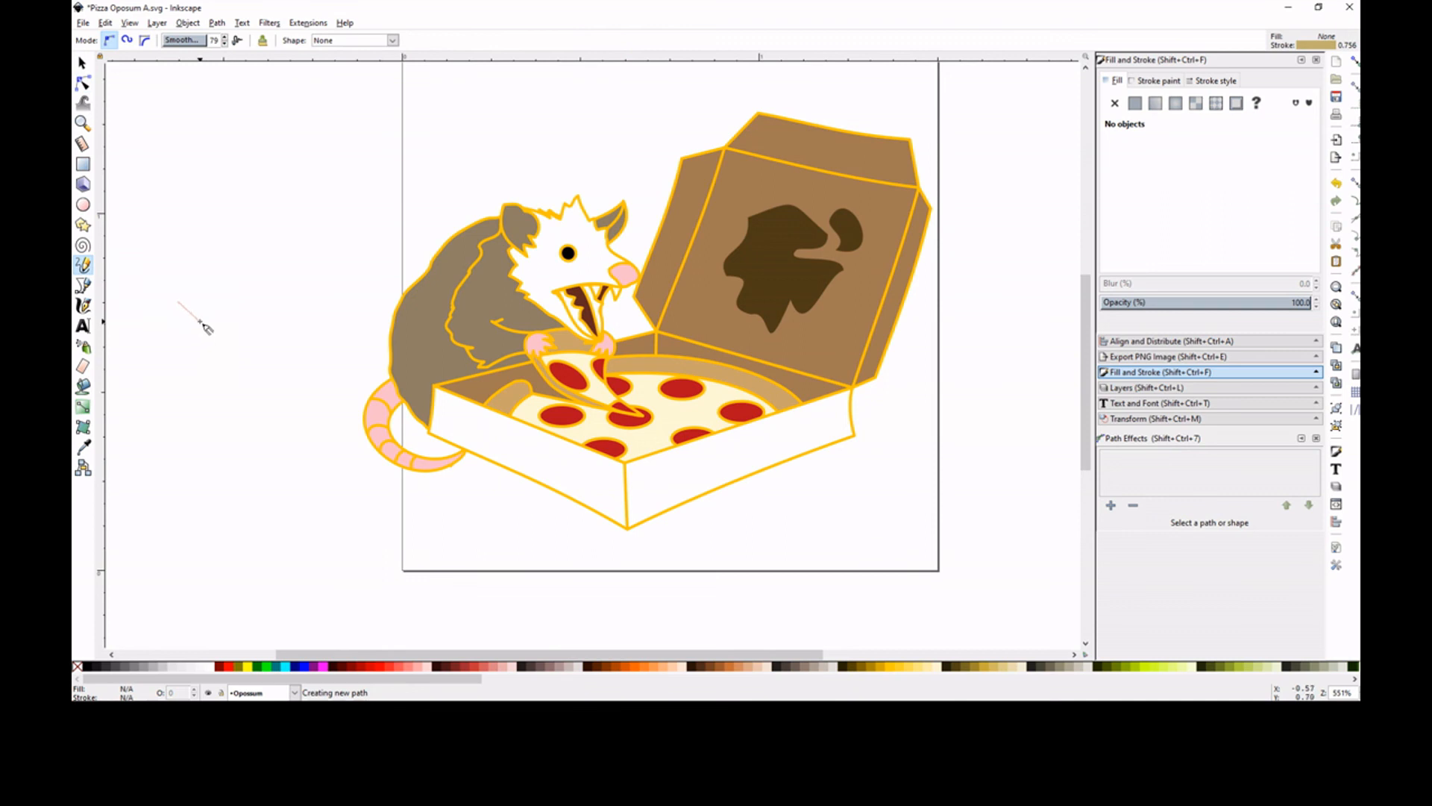
left_click(198, 323)
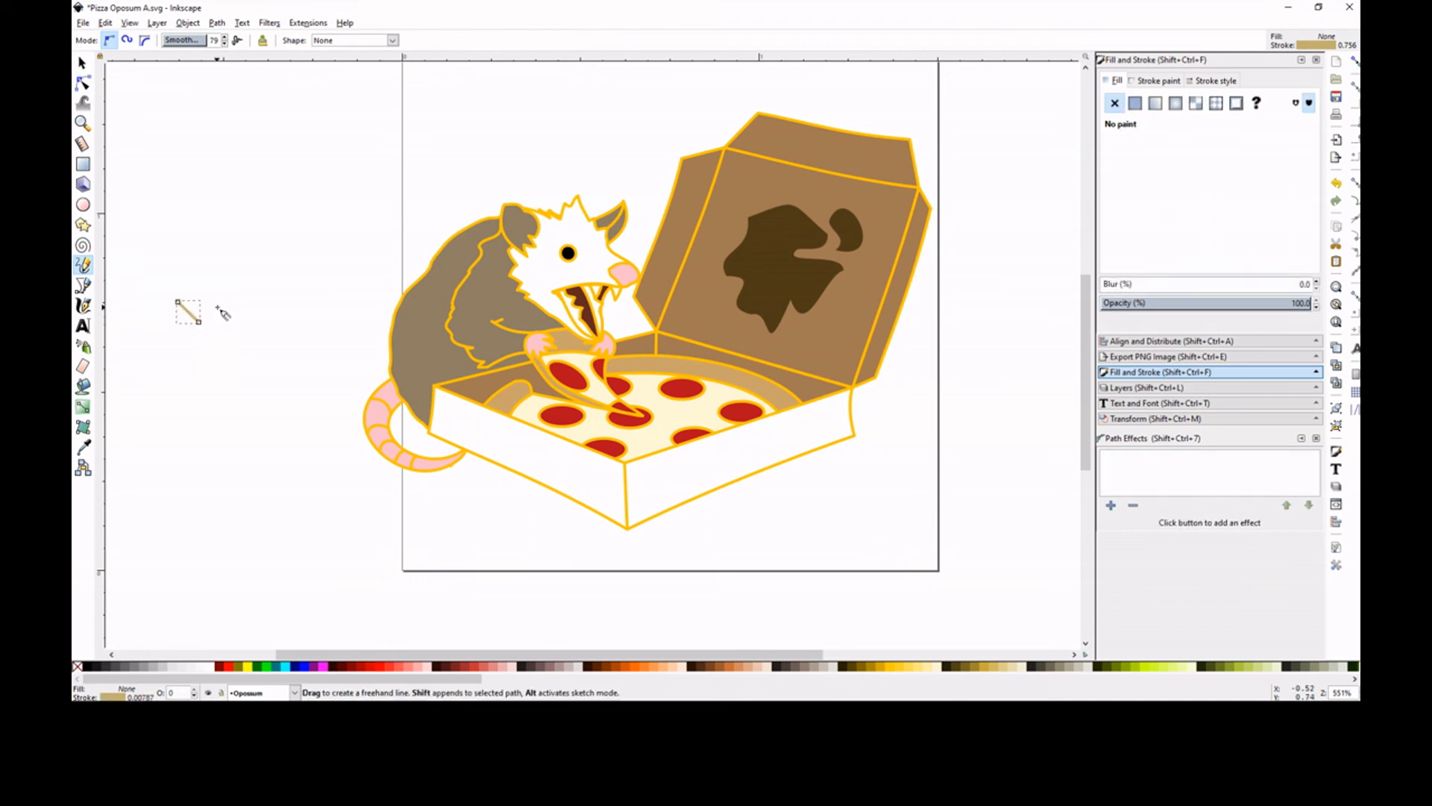
left_click(188, 322)
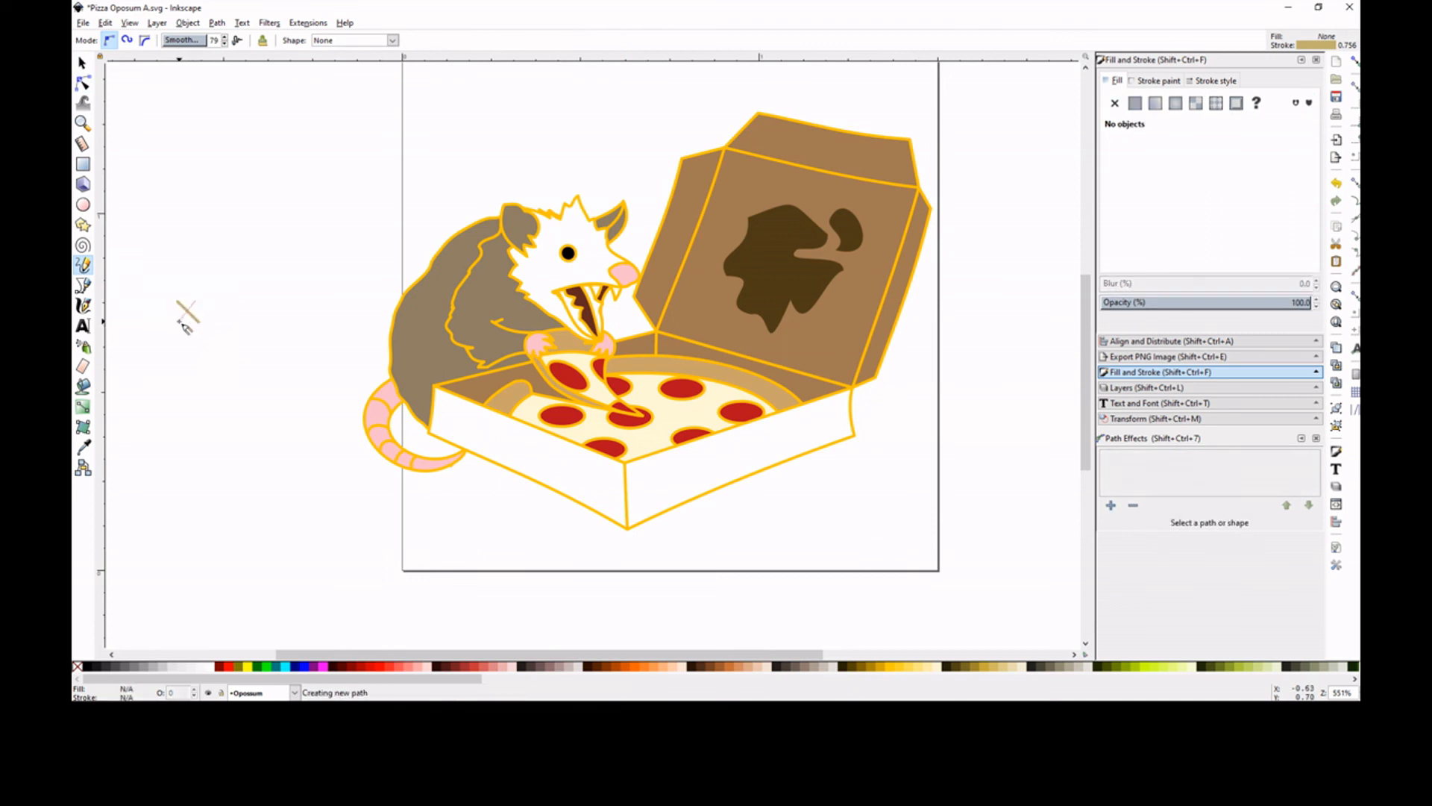
left_click(179, 321)
Select both crossing lines of the X and group them
left_click(83, 64)
left_click_drag(259, 267, 159, 367)
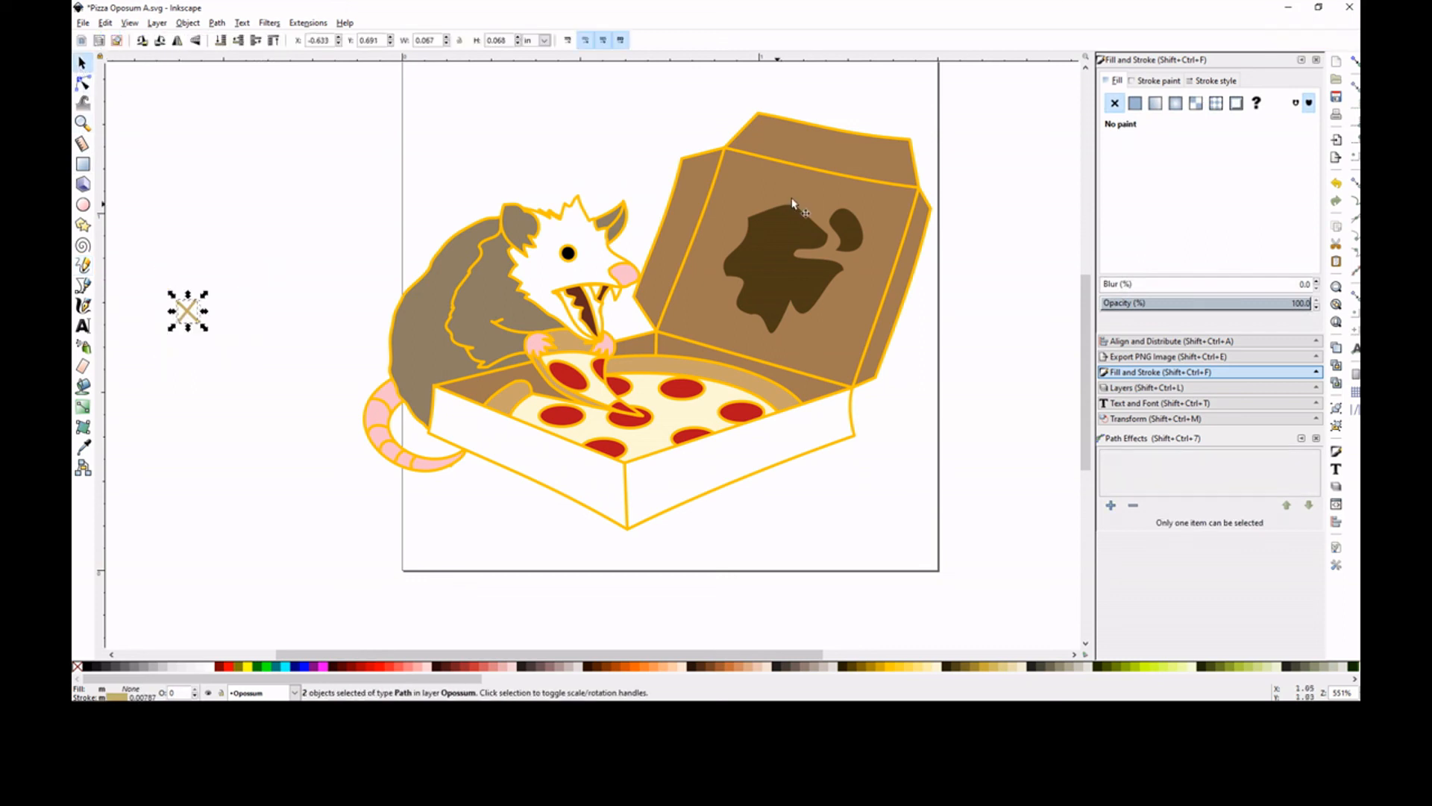
left_click(1336, 407)
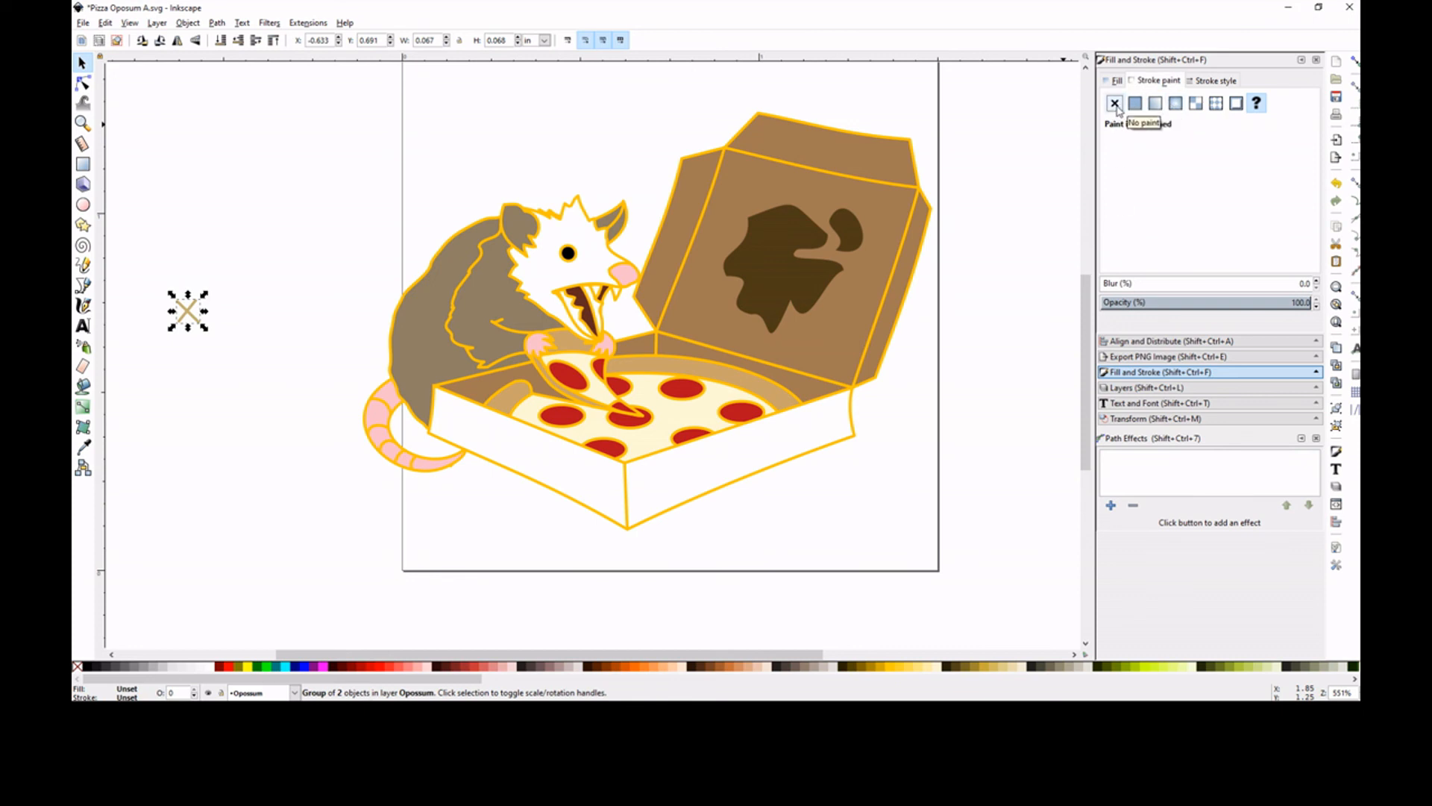
Give the X group a flat stroke sampled from a pepperoni's red and brighten it to da1320ff
left_click(1136, 106)
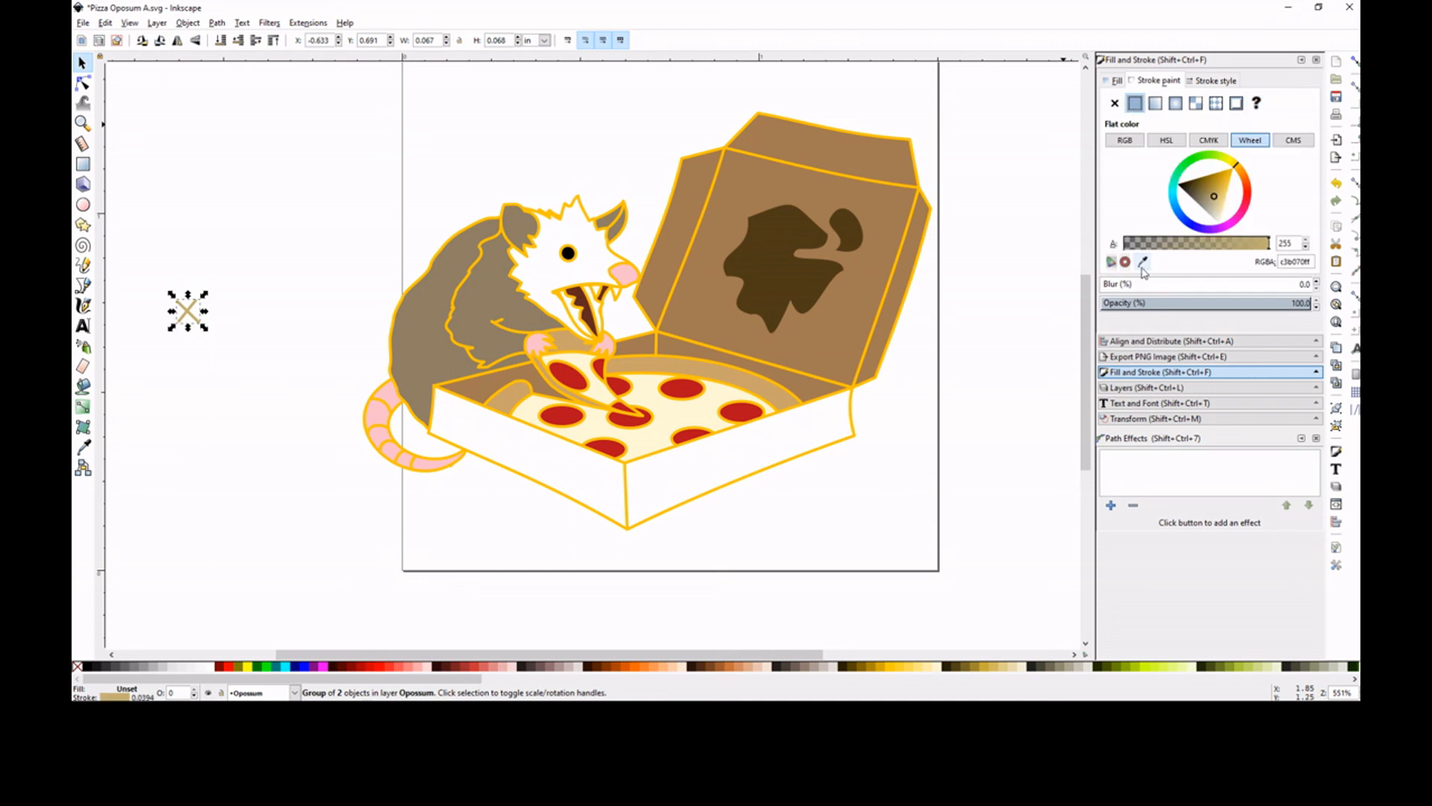
left_click(1142, 262)
left_click(686, 393)
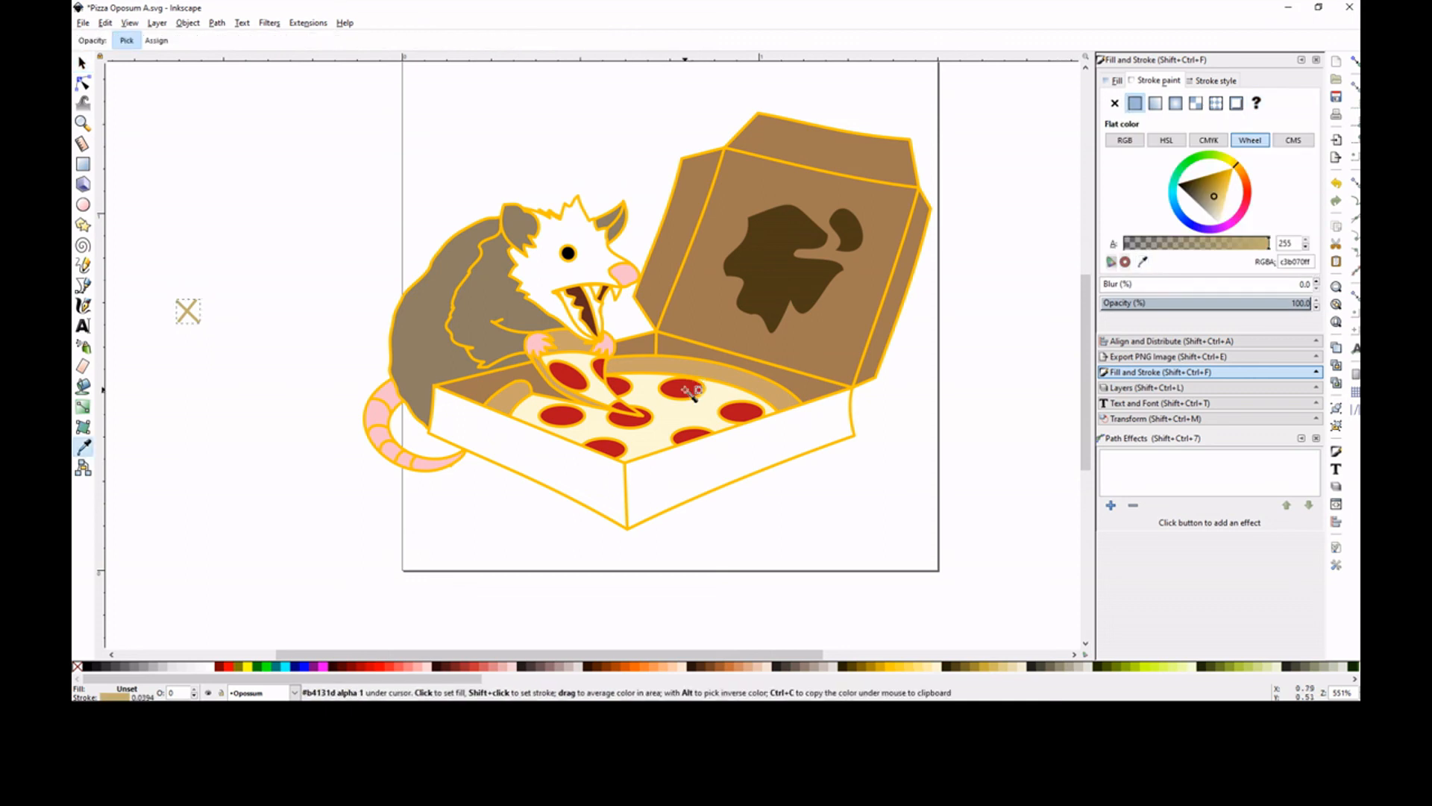
left_click(1232, 191)
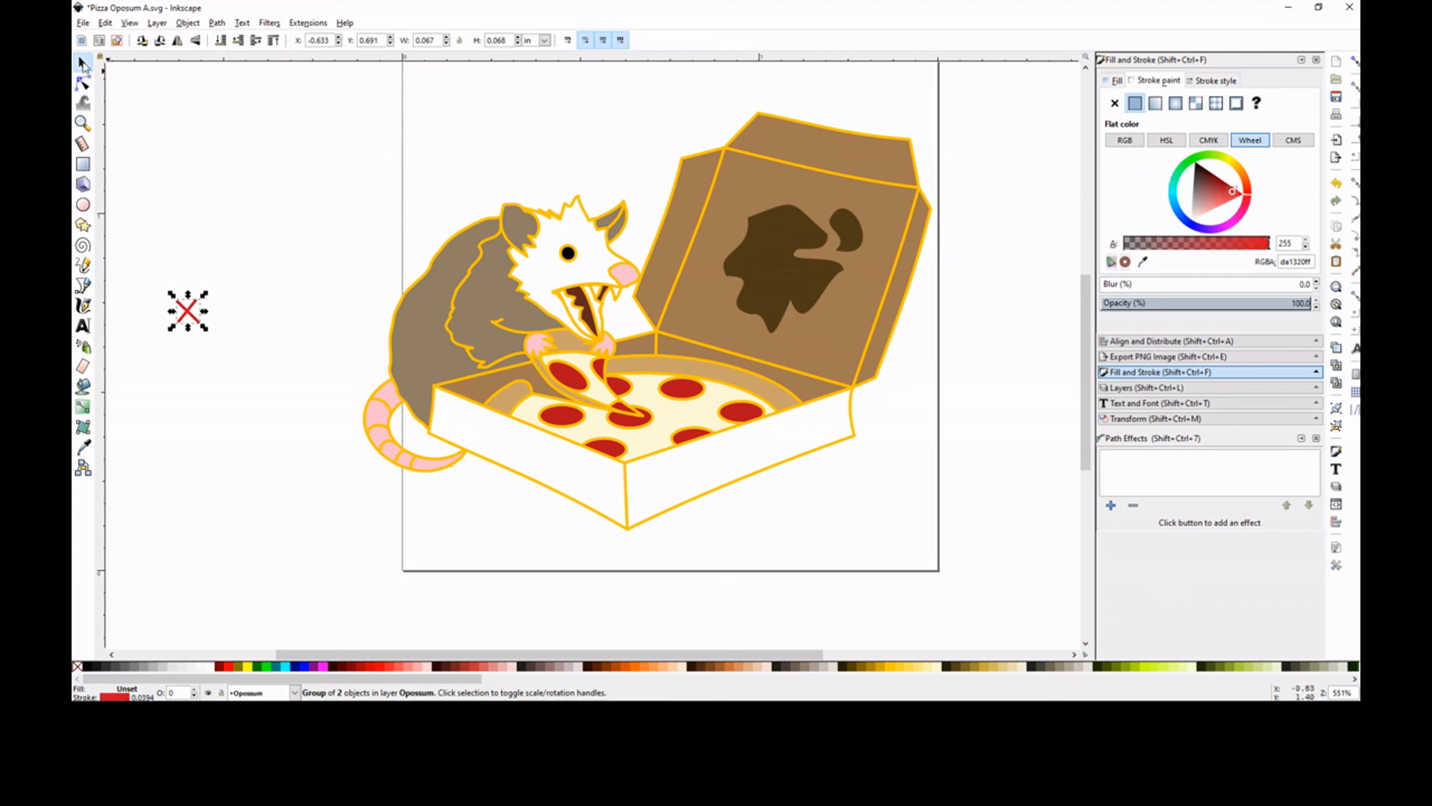
Group the red X again and place it, about 0.043 in wide, in the gap between the curled tail and the box
left_click_drag(230, 284, 157, 348)
left_click(1335, 411)
left_click_drag(204, 296, 424, 439)
Duplicate the red X and place the copy in the gap between the opossum's mouth and the open box lid
right_click(424, 446)
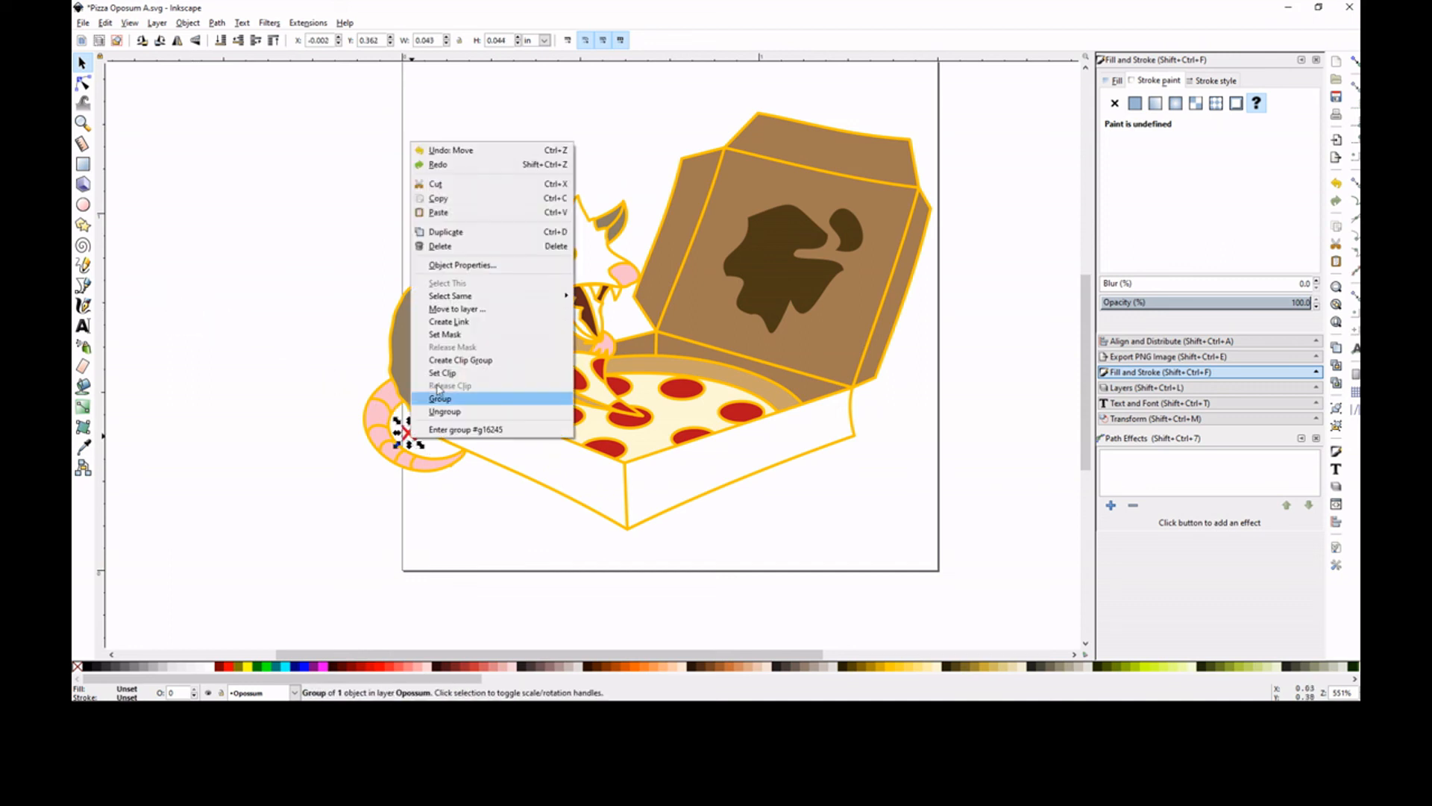
left_click(437, 236)
left_click_drag(420, 445, 631, 322)
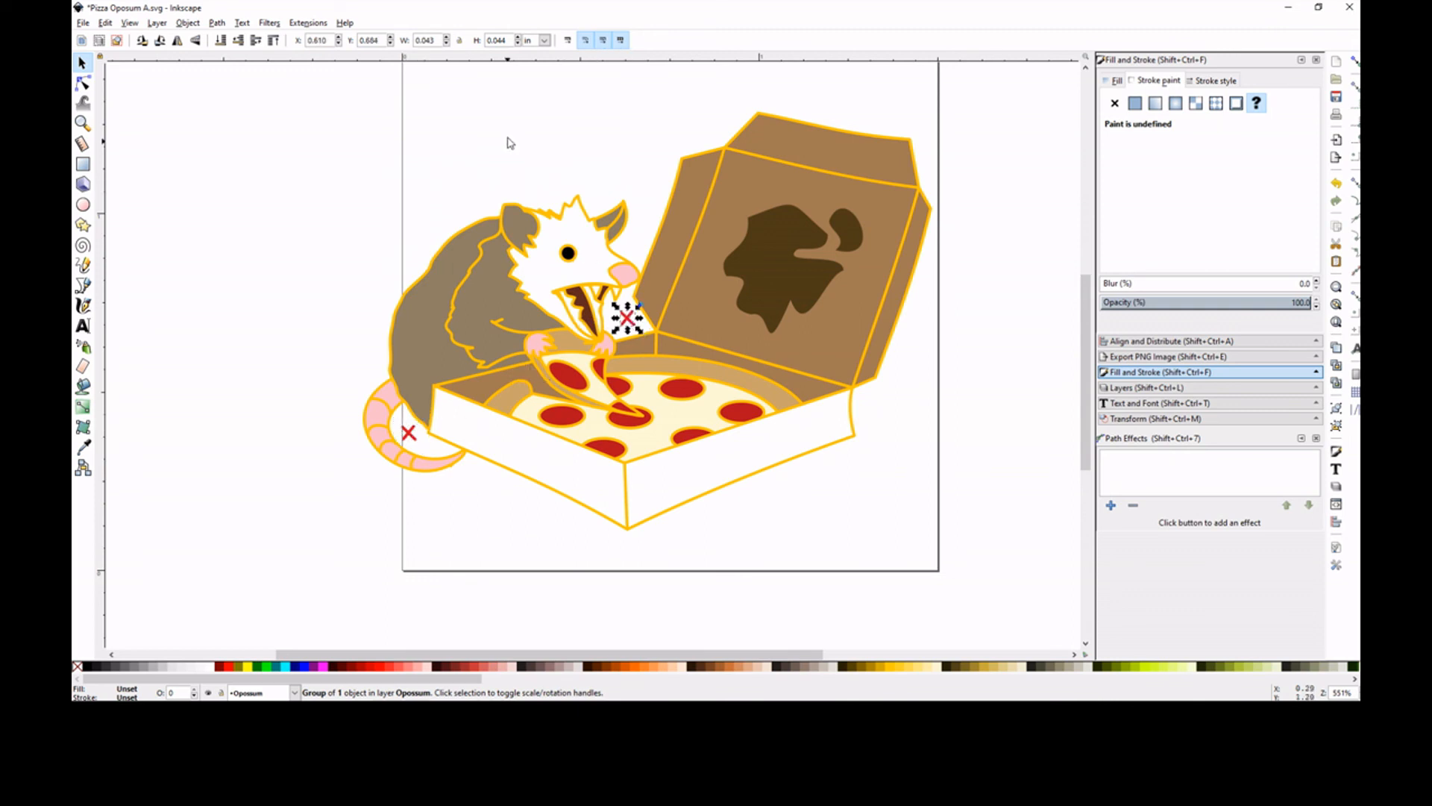
Deselect the X marker and save the finished opossum document under its existing name
left_click(509, 137)
key("minus")
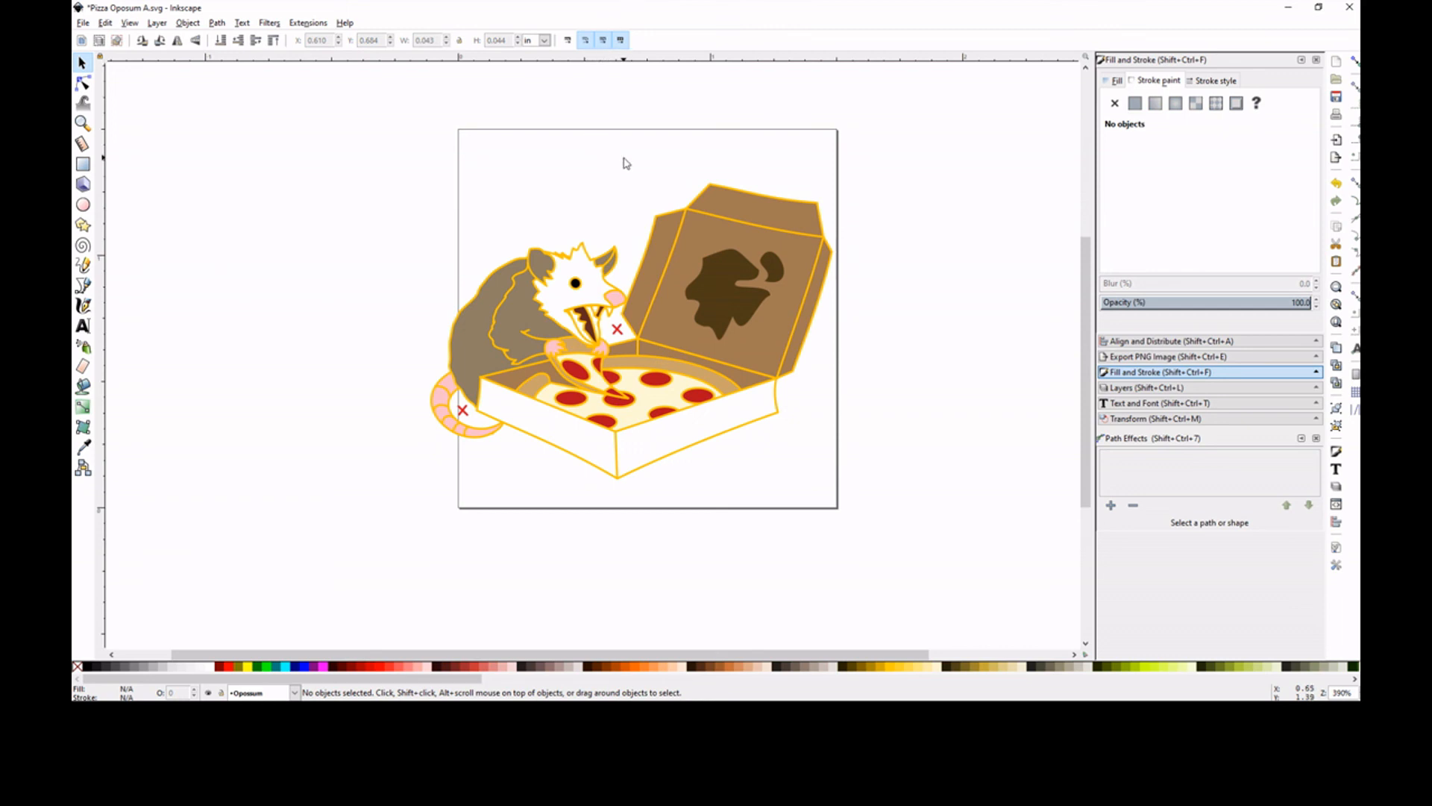
left_click(84, 24)
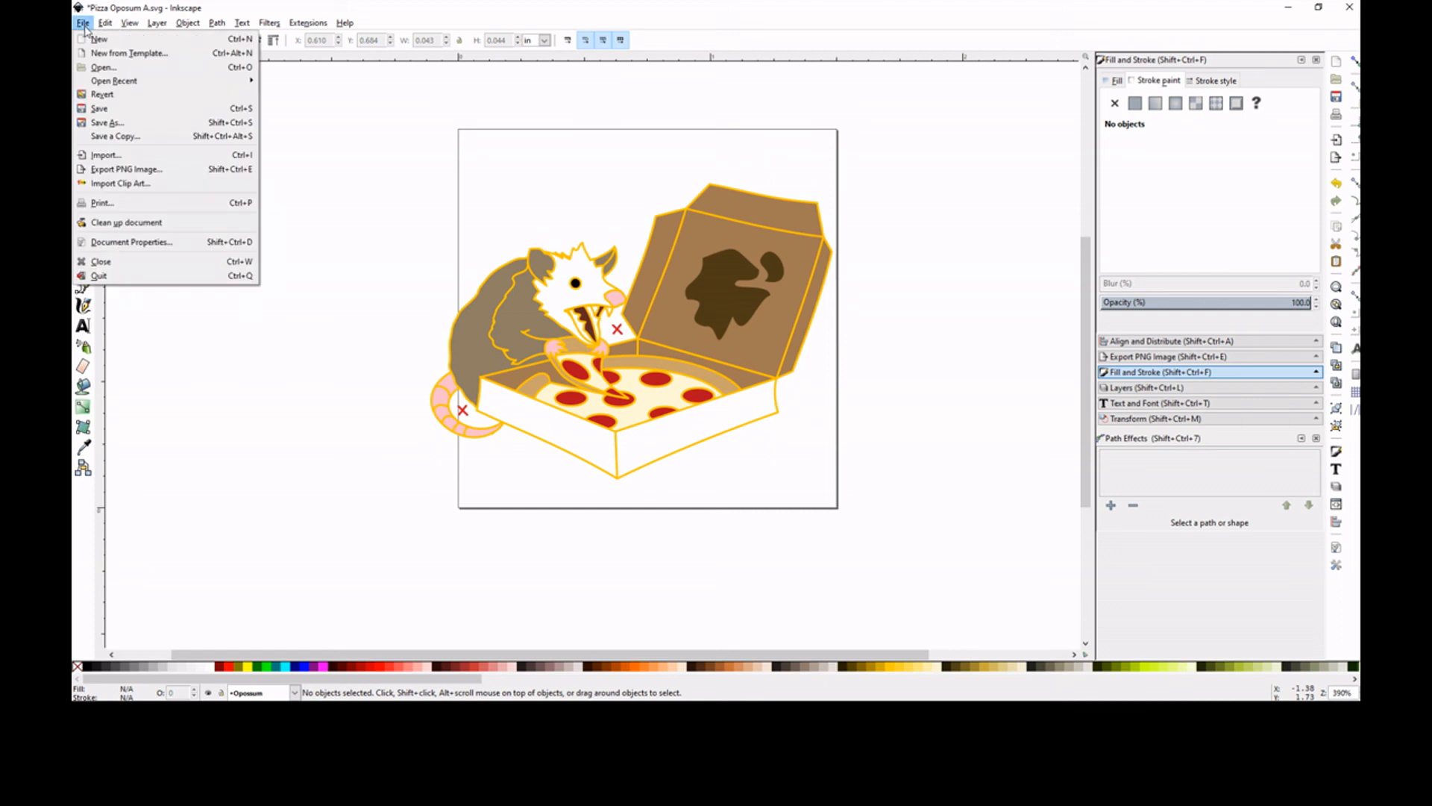
left_click(112, 106)
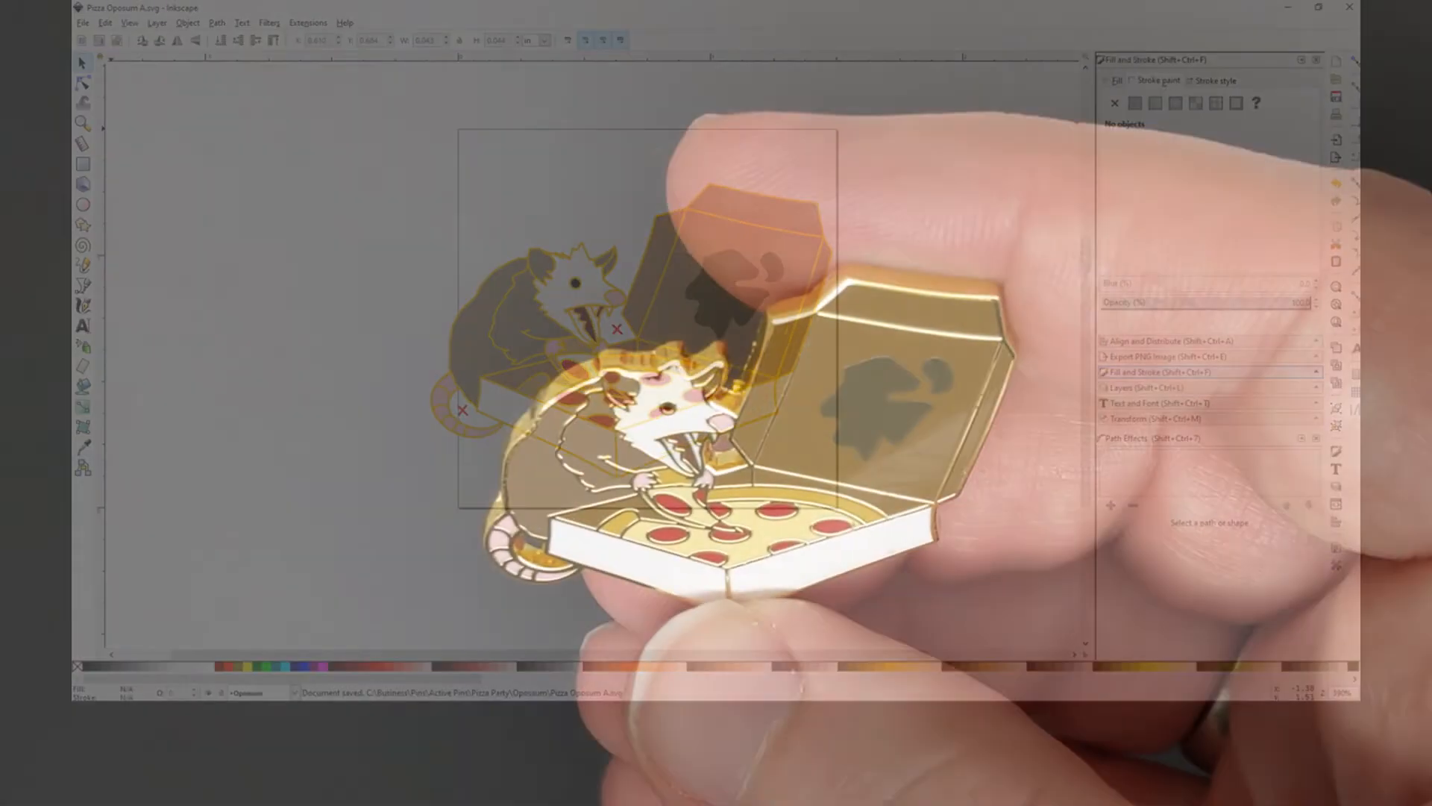